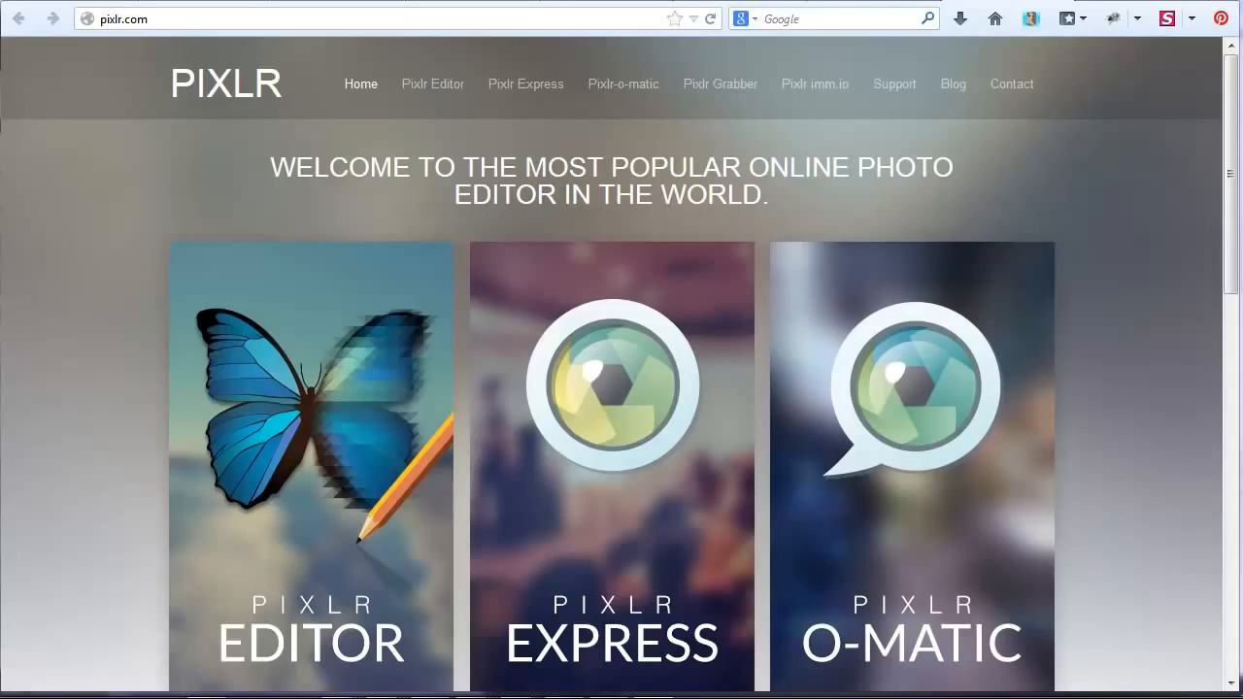
Open Pixlr Editor and create a new blank image 800 px wide and 200 px high.
click(325, 418)
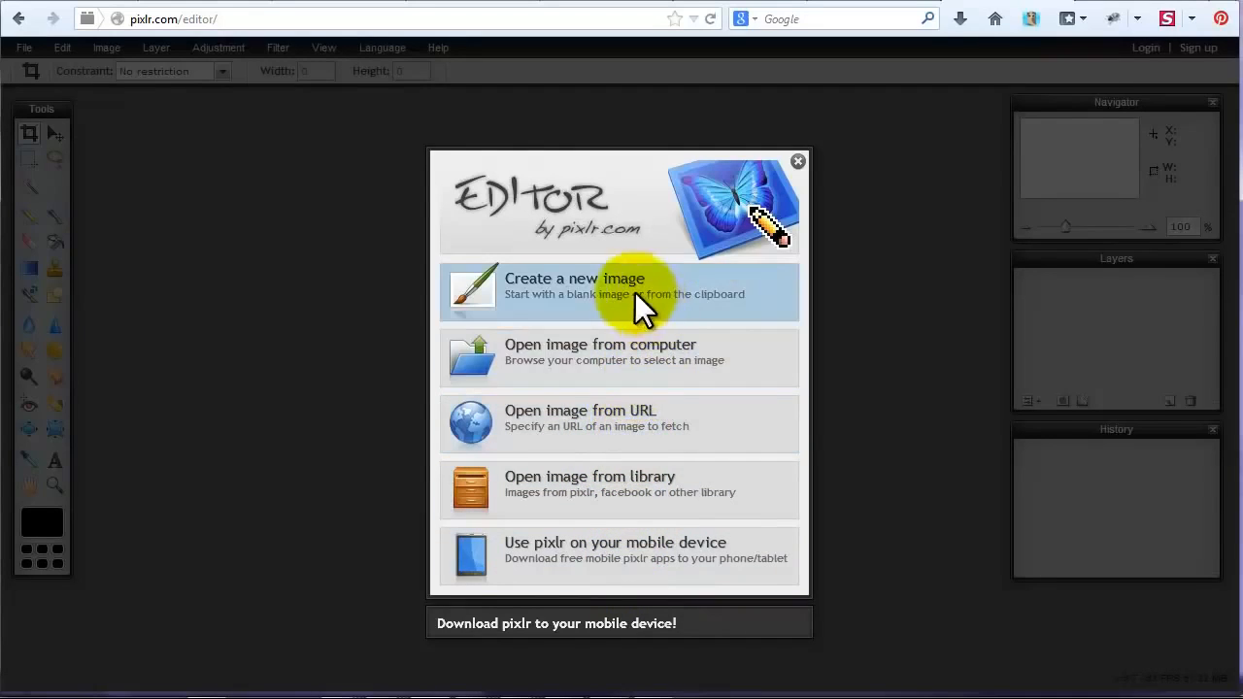
click(612, 303)
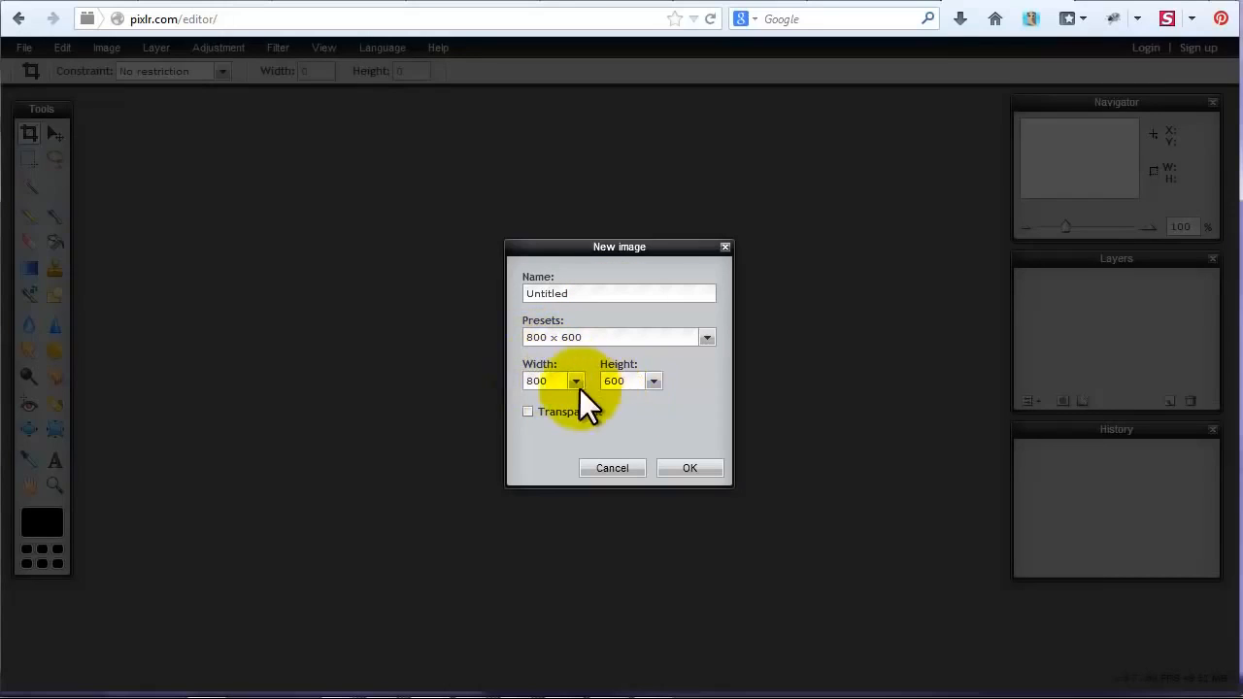
click(659, 378)
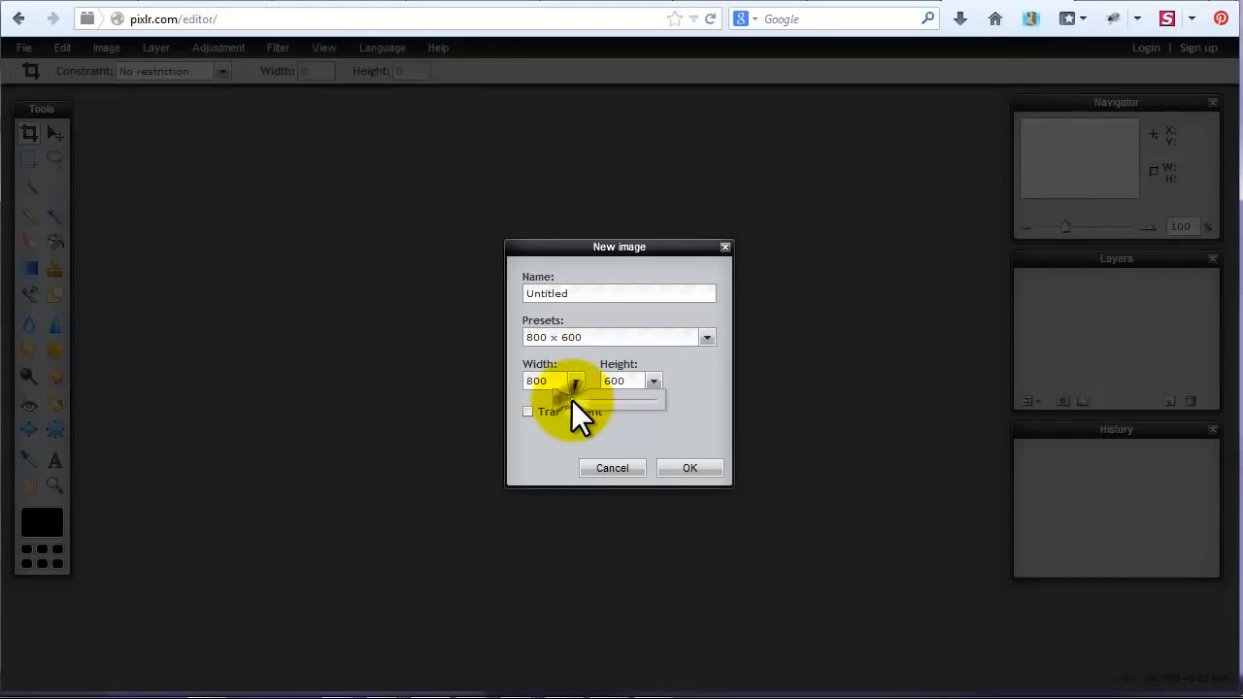
drag(571, 399, 566, 399)
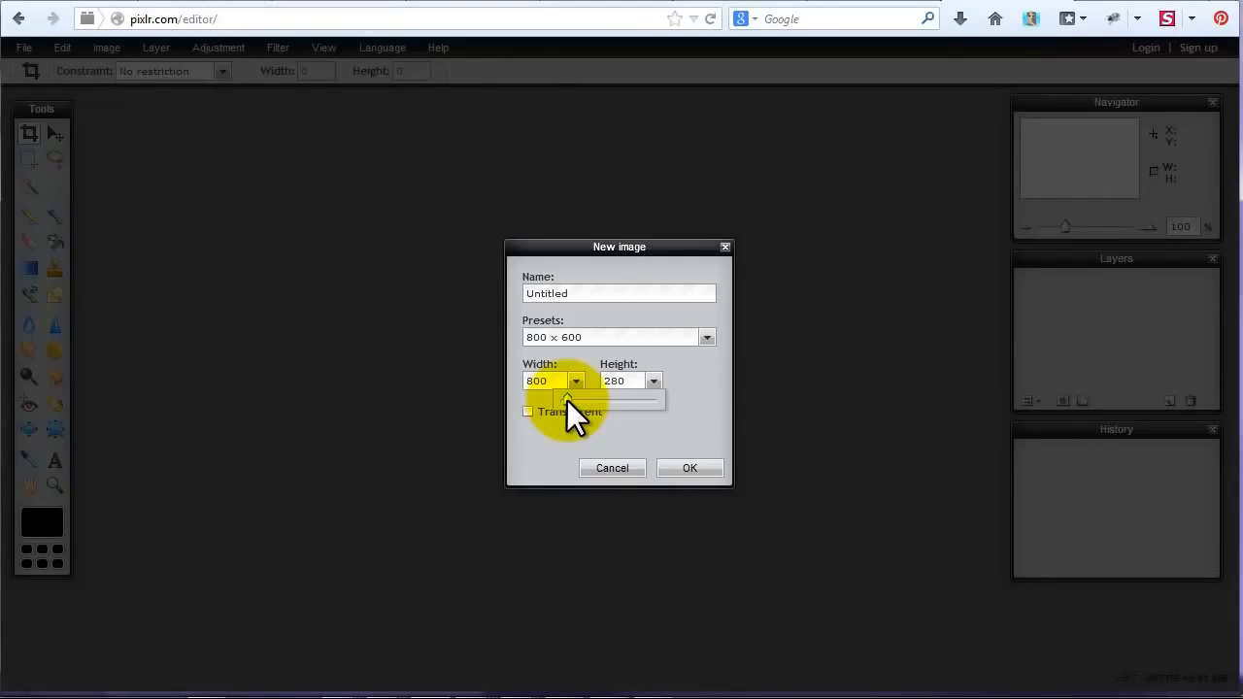
drag(566, 399, 564, 400)
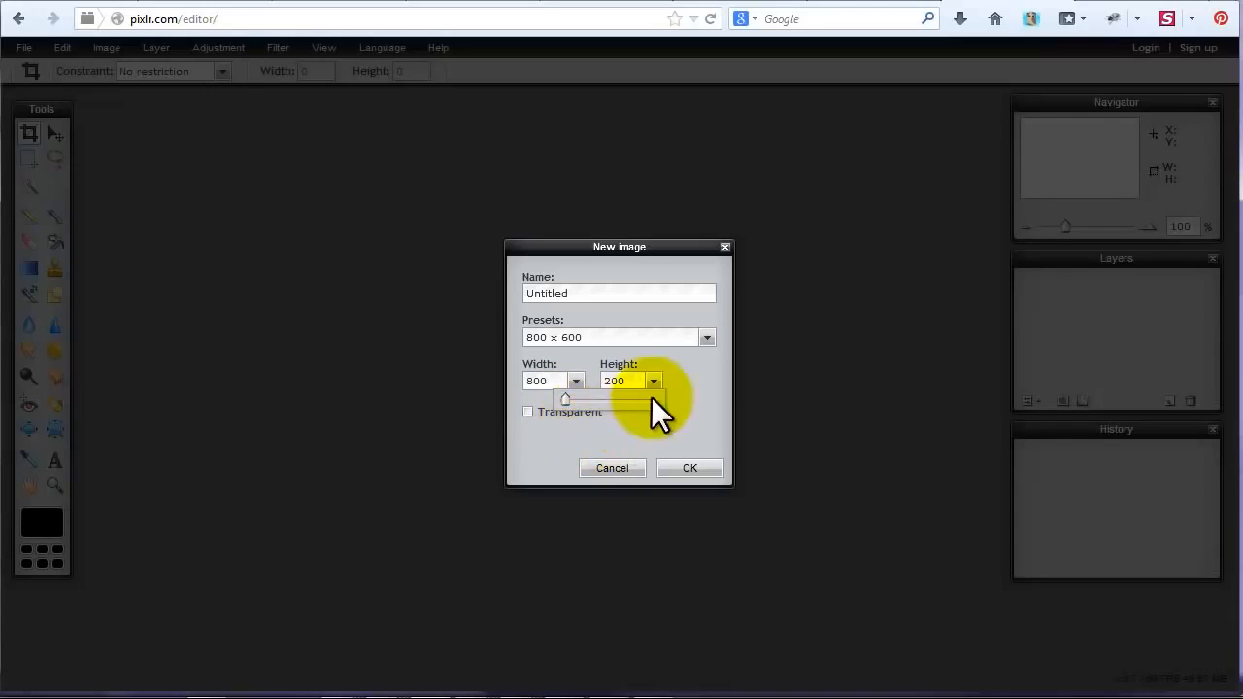
click(695, 378)
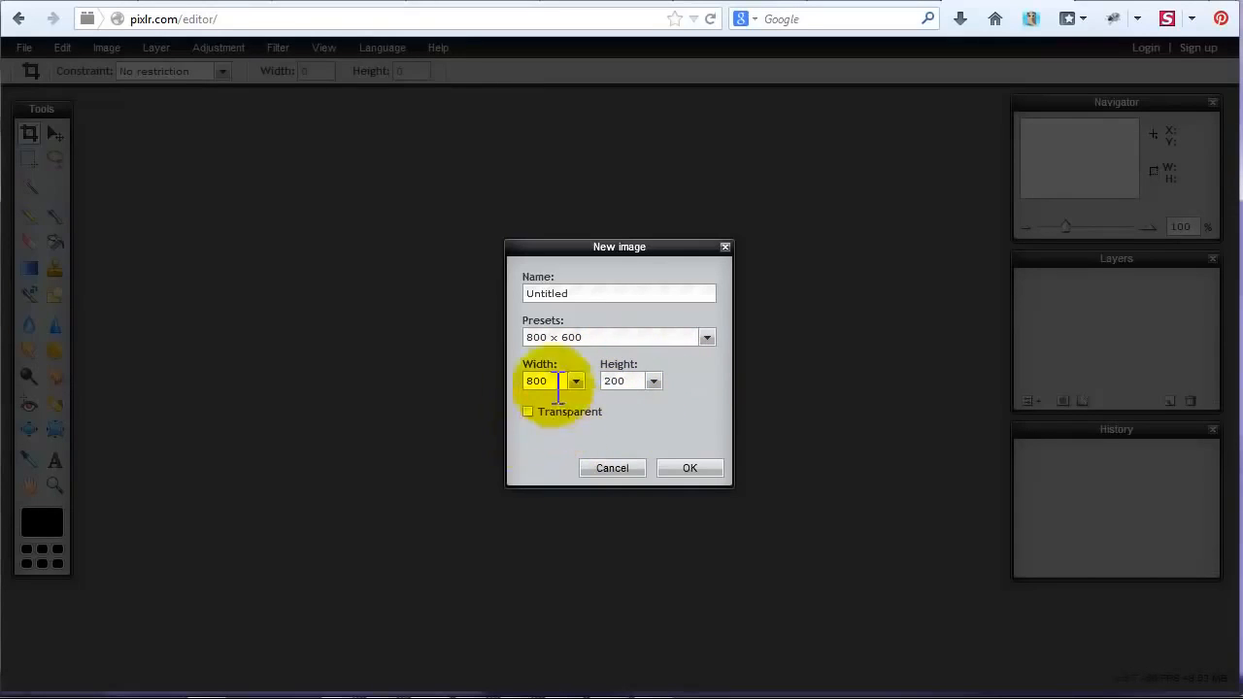
click(689, 469)
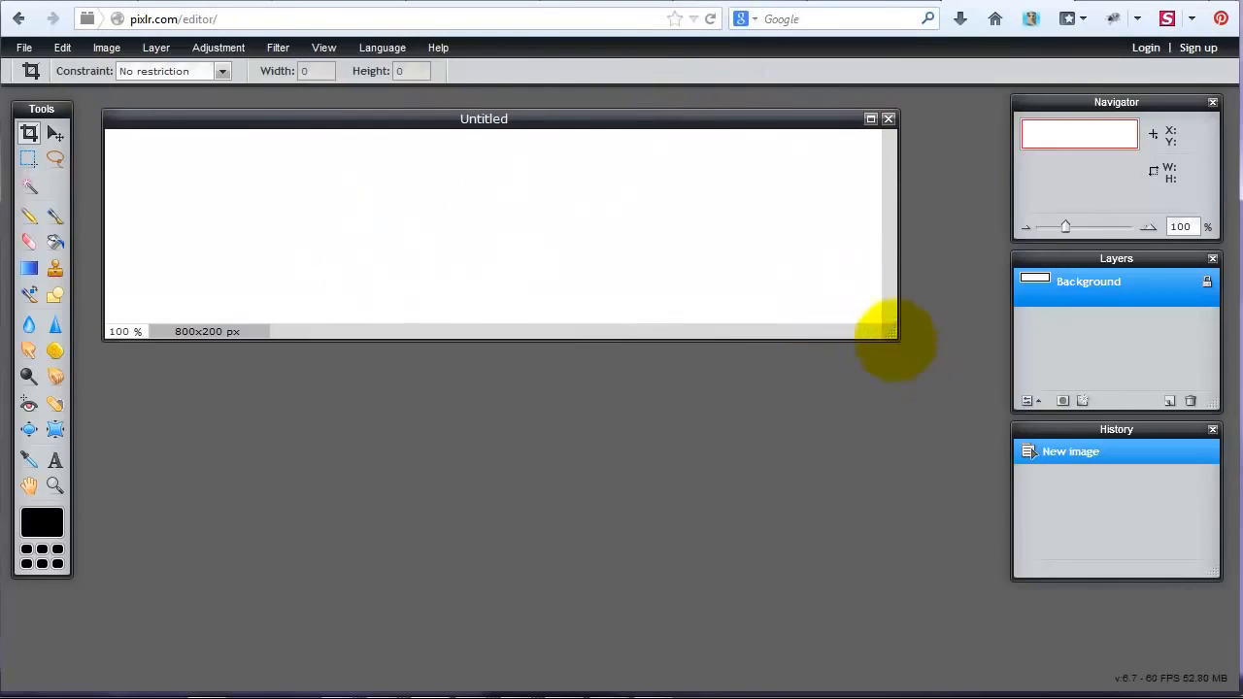
Enlarge the image window beyond the canvas edges and cover the whole canvas with a black filled rectangle.
drag(891, 333, 977, 434)
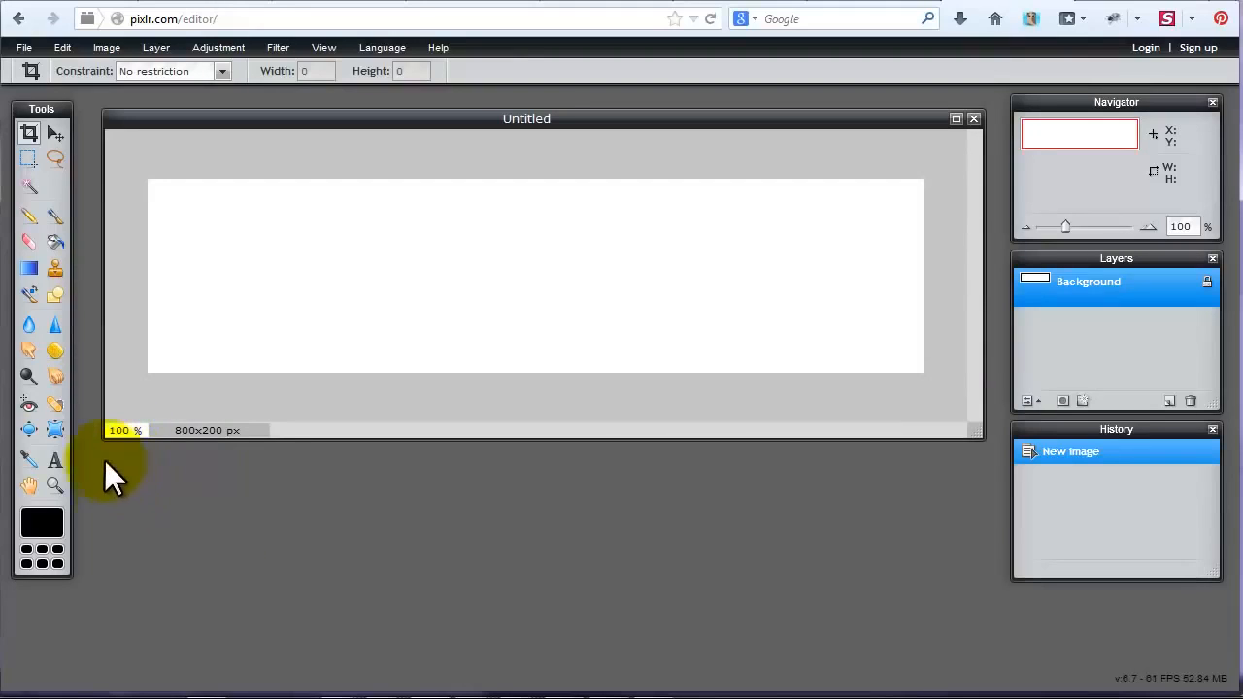
click(54, 296)
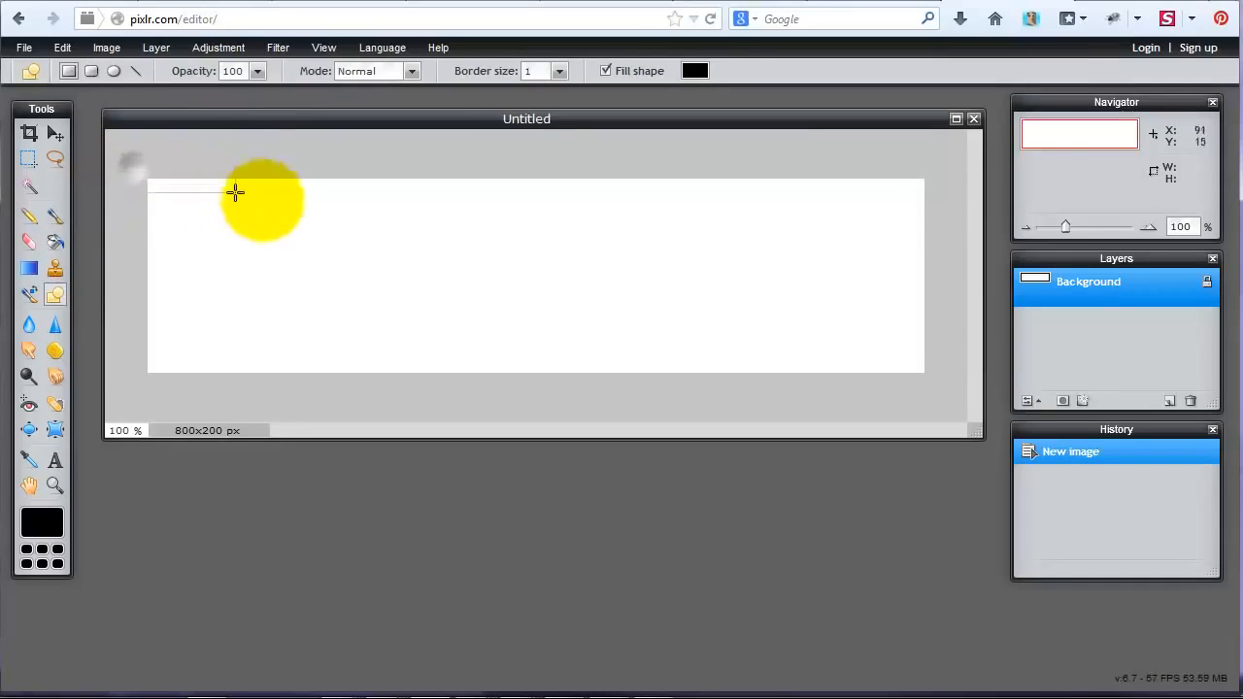
drag(955, 379, 938, 389)
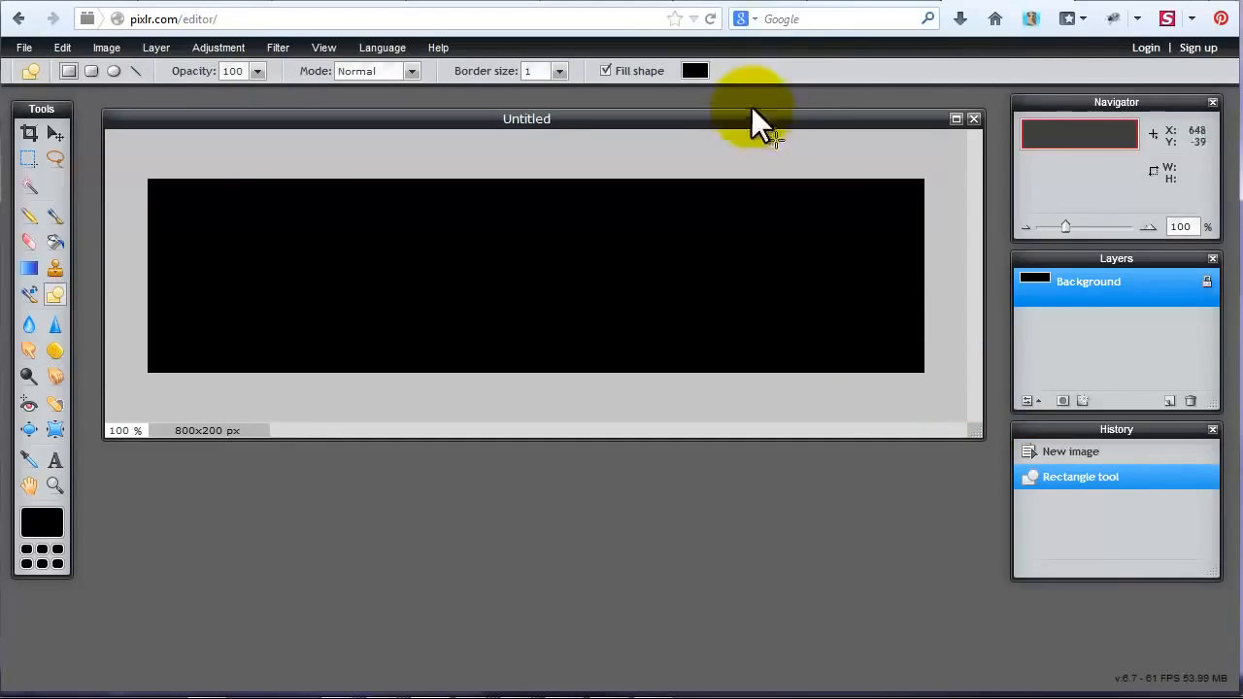
Set the shape fill color to dark red 700000 and cover the whole canvas with a filled rectangle.
click(691, 71)
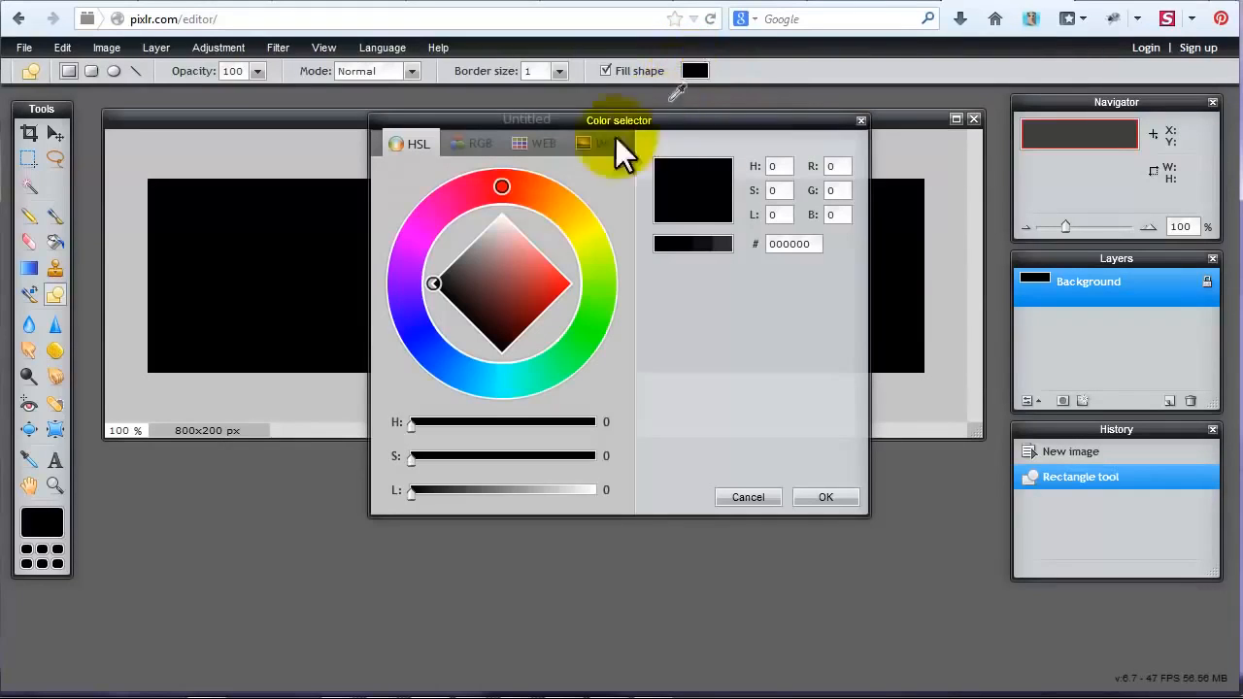
click(527, 273)
mouse_move(529, 272)
mouse_down()
mouse_move(532, 294)
mouse_move(562, 304)
mouse_move(542, 331)
mouse_up()
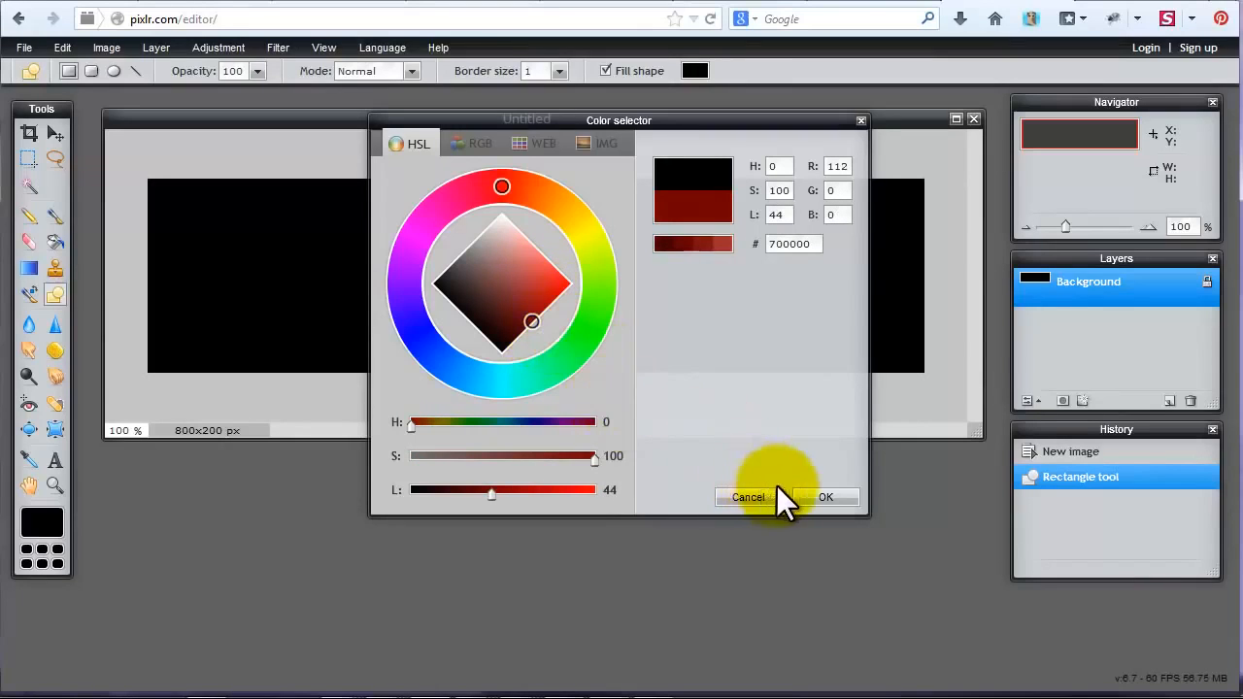
click(816, 497)
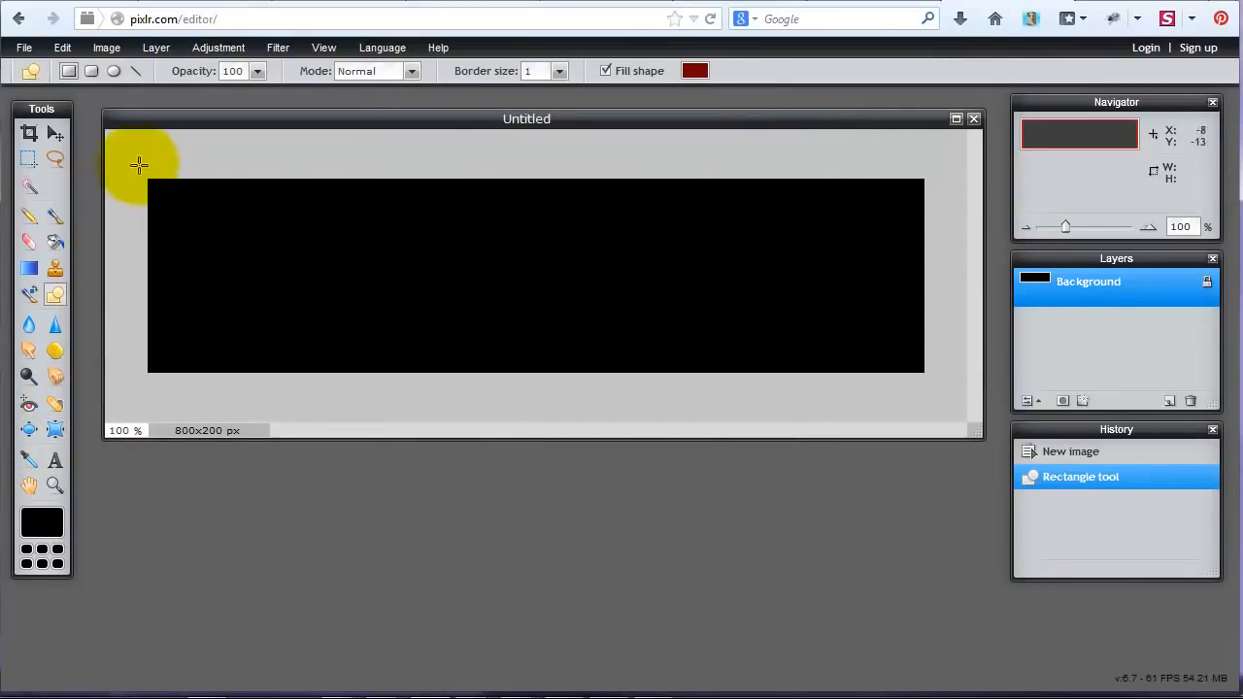
drag(136, 165, 946, 398)
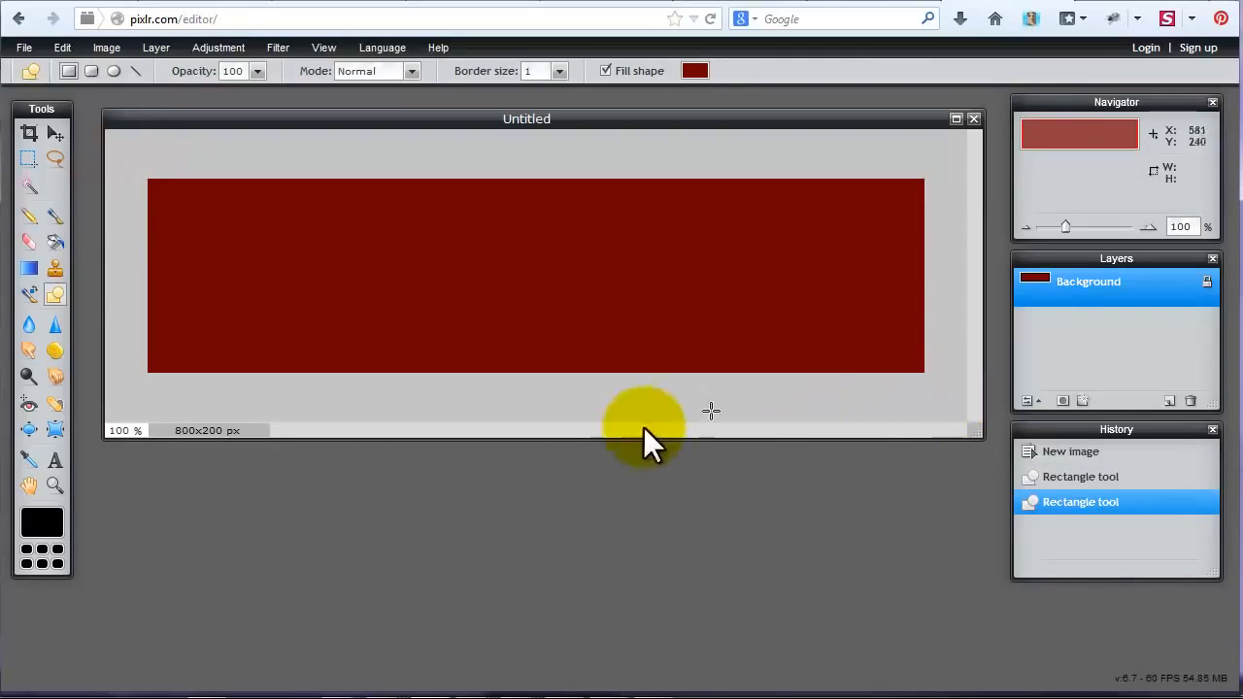
Add the text "My Website Banner" to the banner in the 28 Days Later font.
click(54, 463)
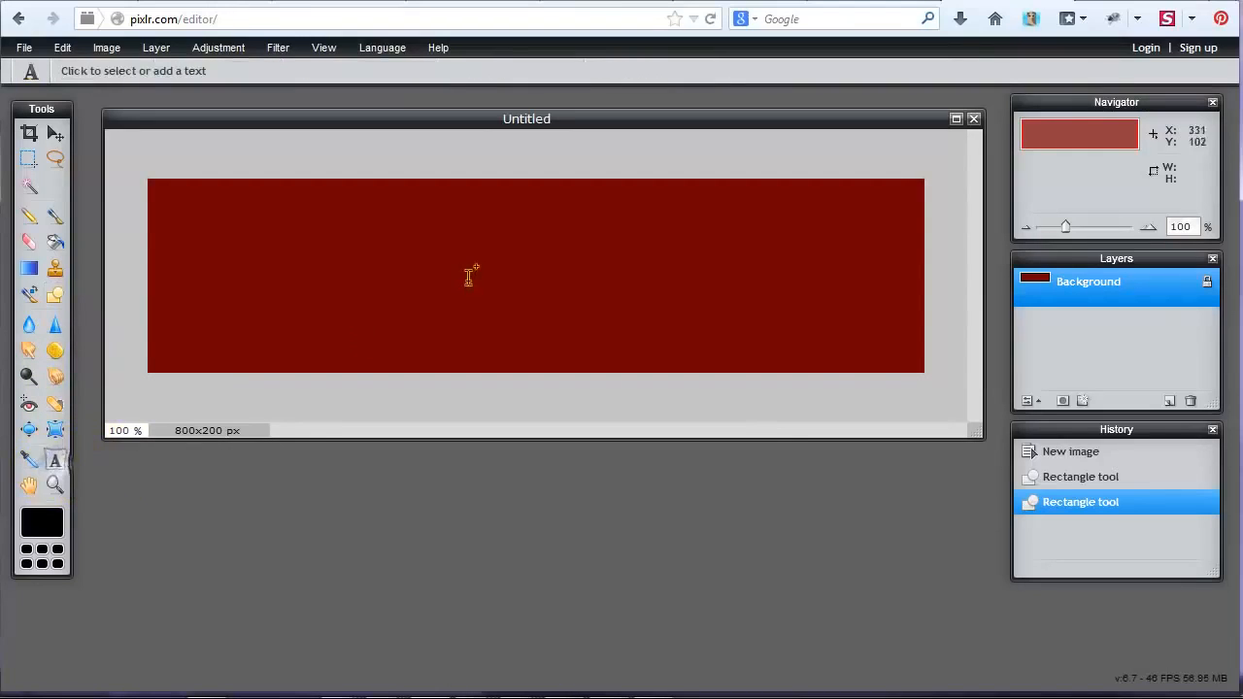
click(517, 256)
click(657, 355)
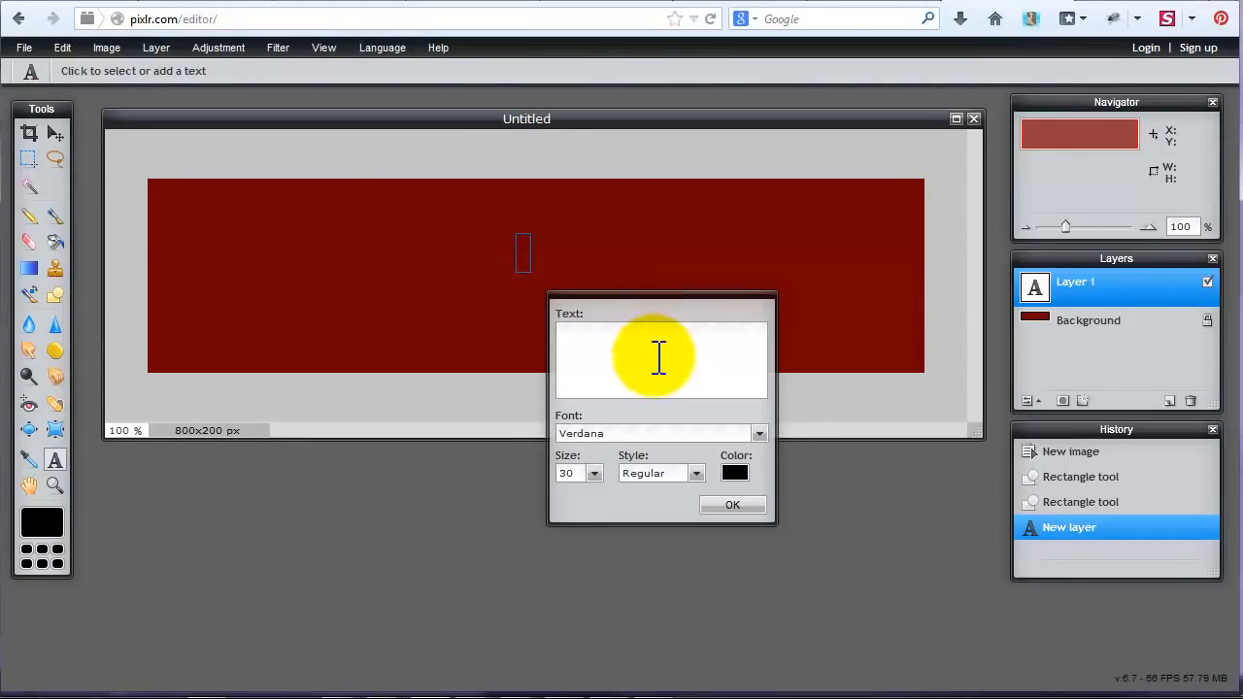
text(My Website Banner)
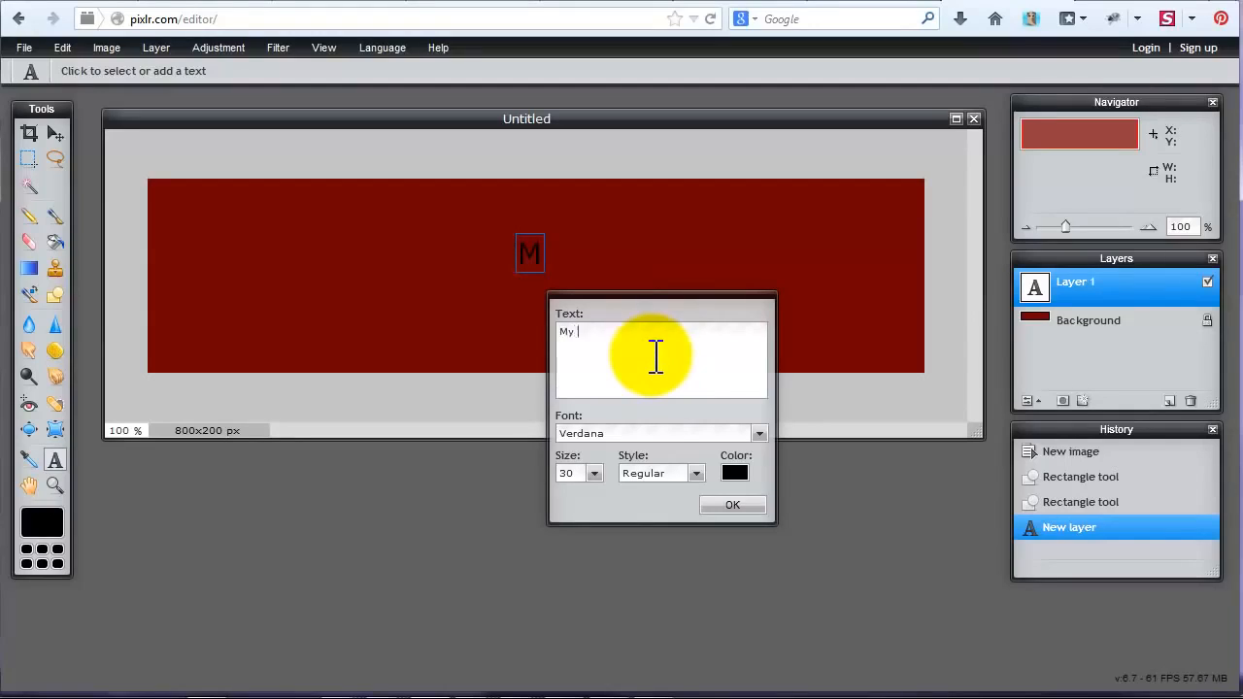
key(ctrl+a)
click(760, 434)
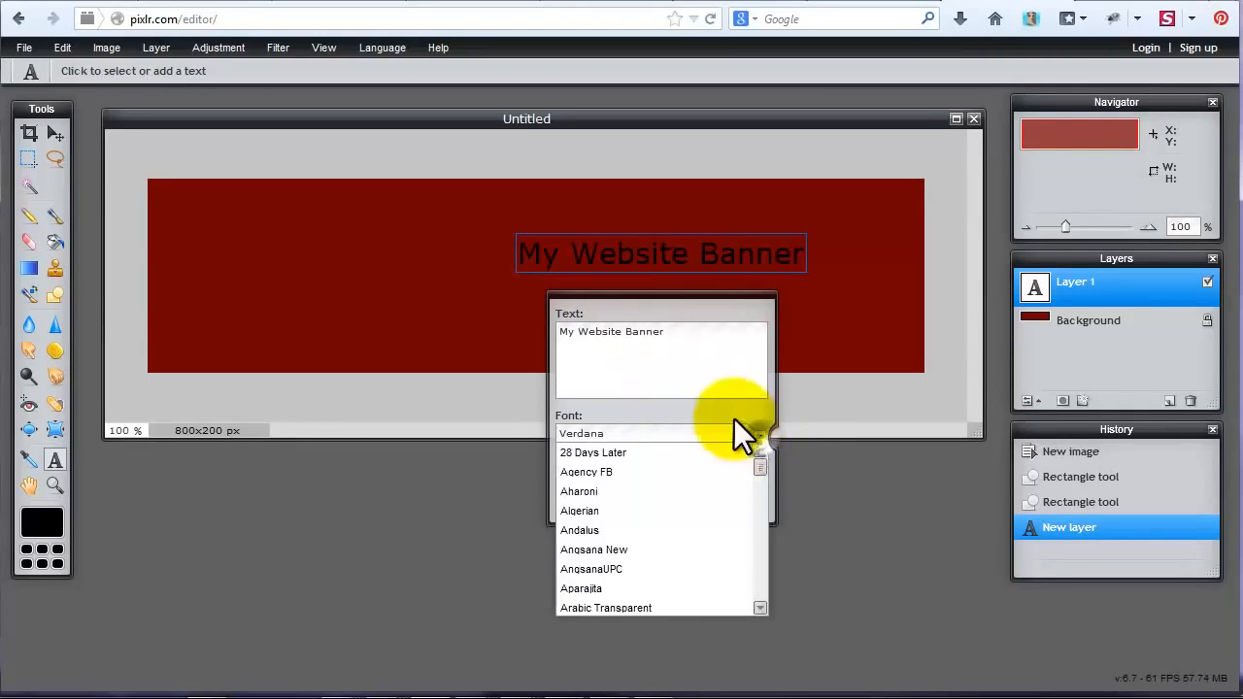
click(644, 451)
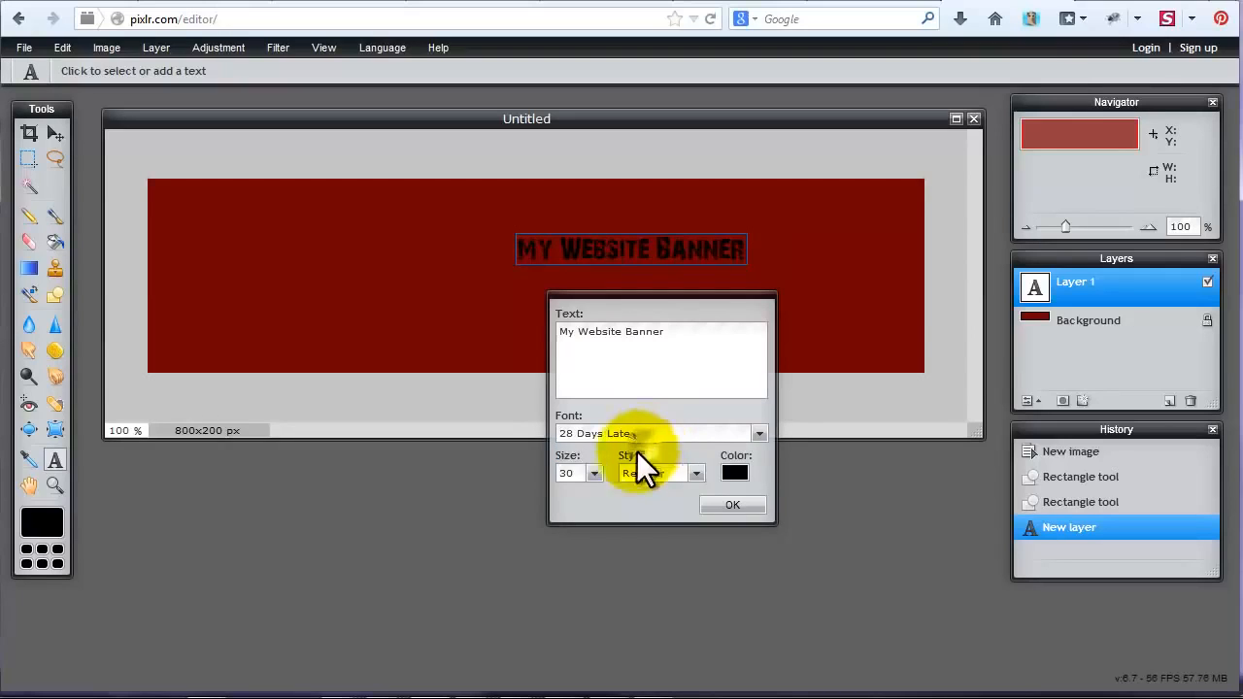
Set the banner text's size to 103 and its color to near-white fcfcfc, and apply the text.
click(594, 473)
drag(521, 491, 577, 491)
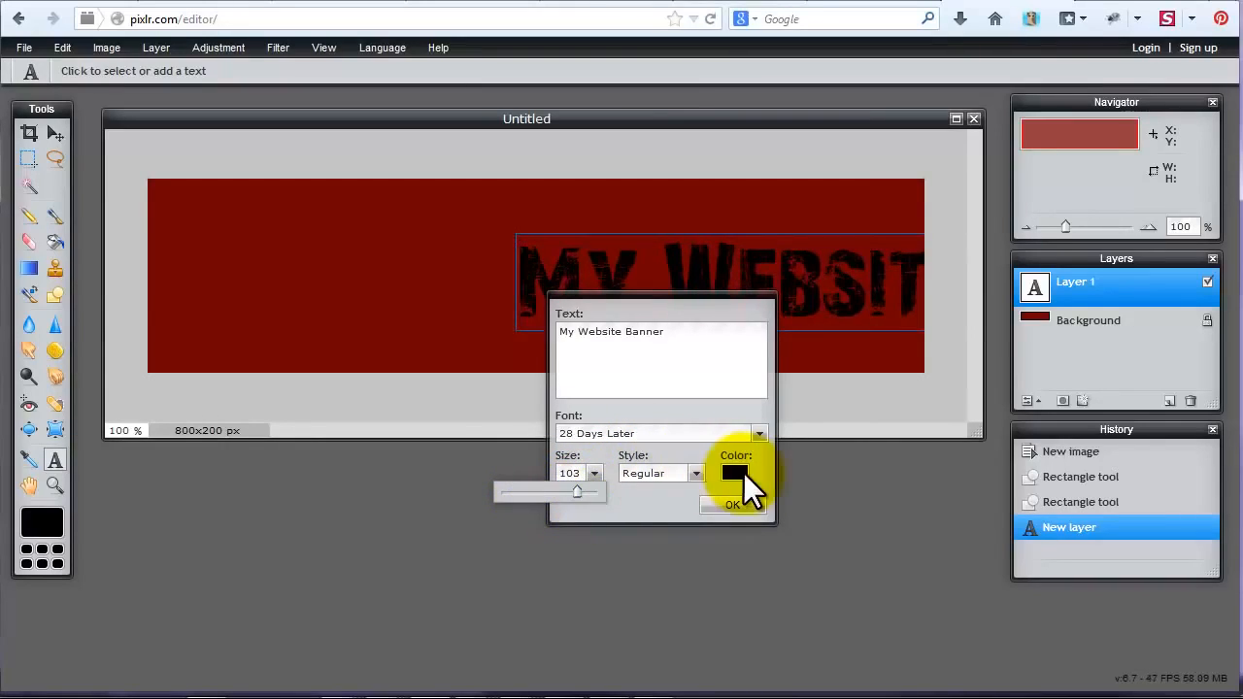
click(743, 473)
drag(540, 350, 480, 196)
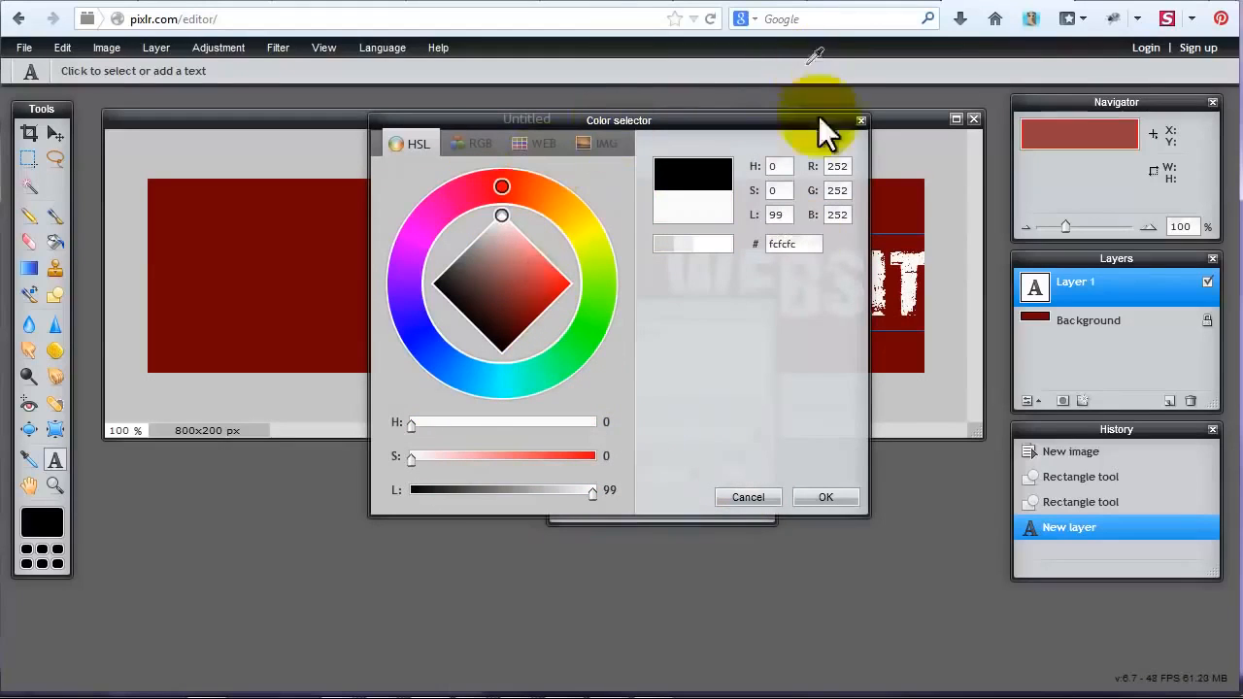
click(826, 497)
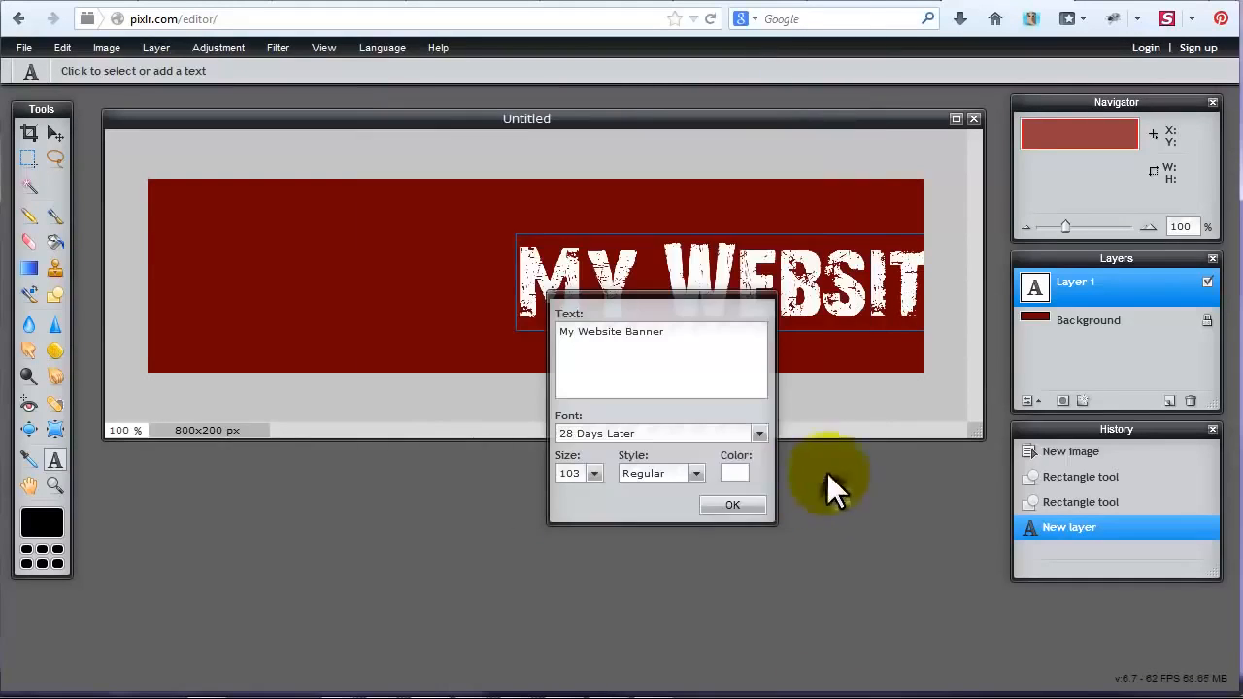
click(731, 504)
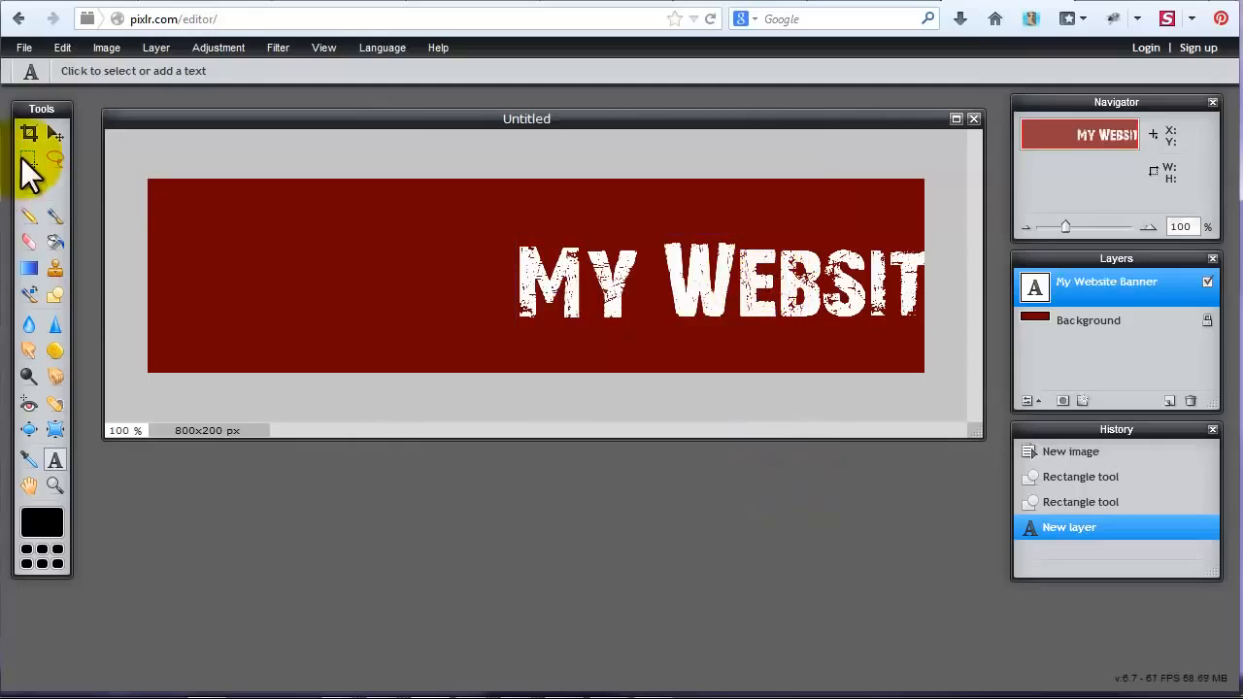
Move the banner text to the canvas's upper-left corner so that the full title fits within the canvas.
click(55, 133)
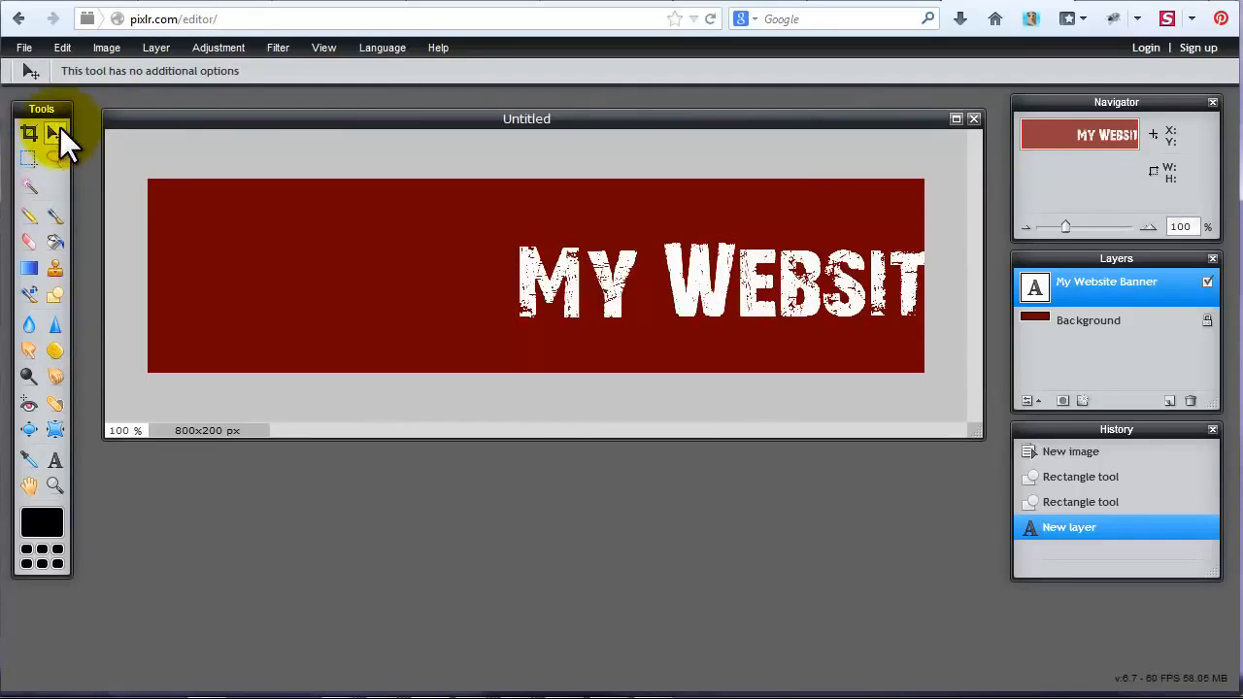
drag(640, 280, 272, 225)
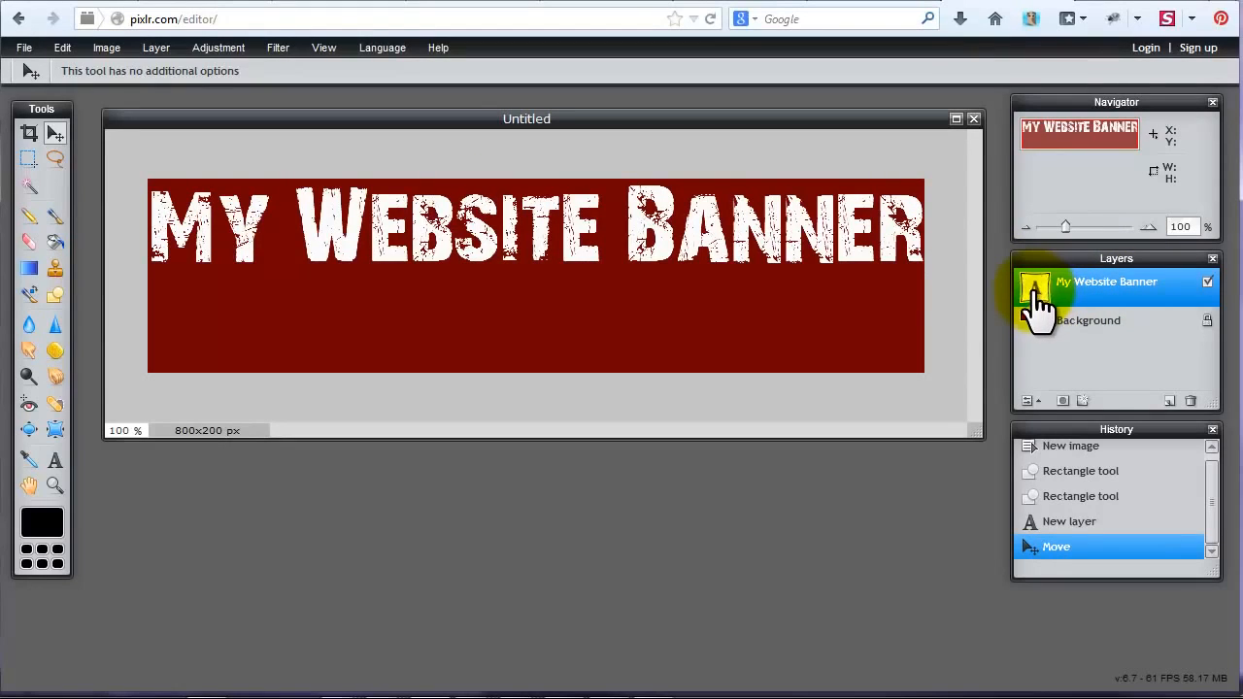
Set the banner text's size to 85 and center it horizontally in the upper half of the canvas.
click(55, 459)
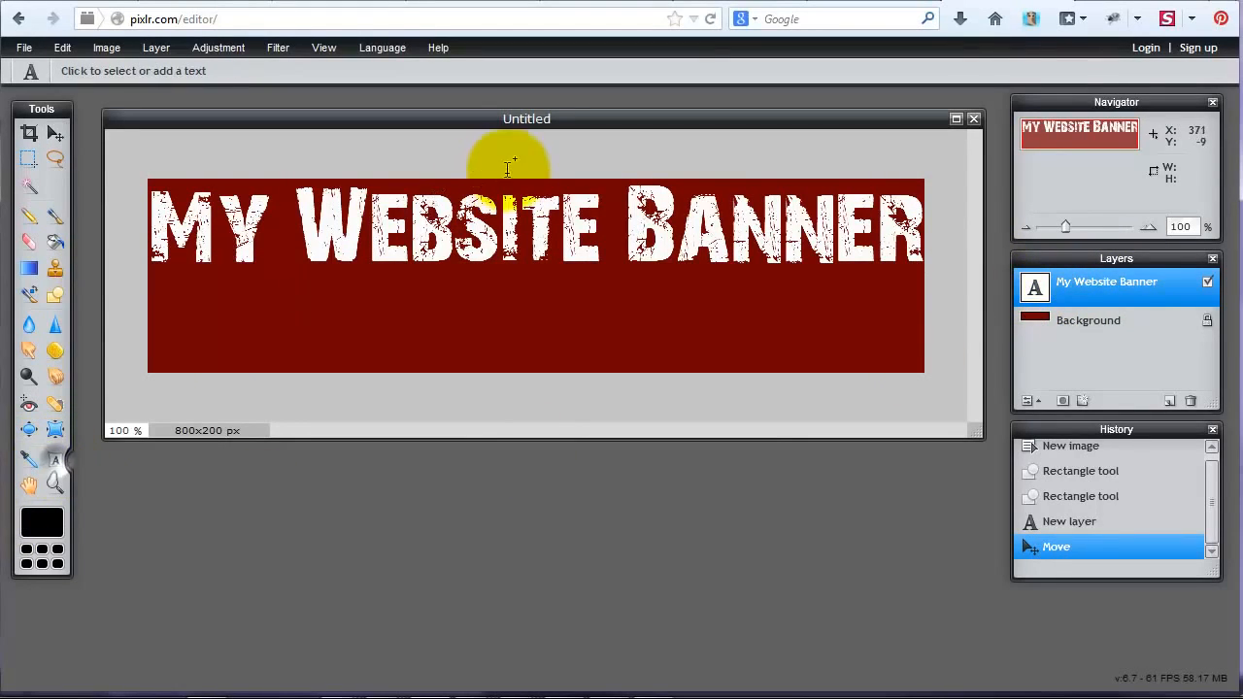
click(517, 222)
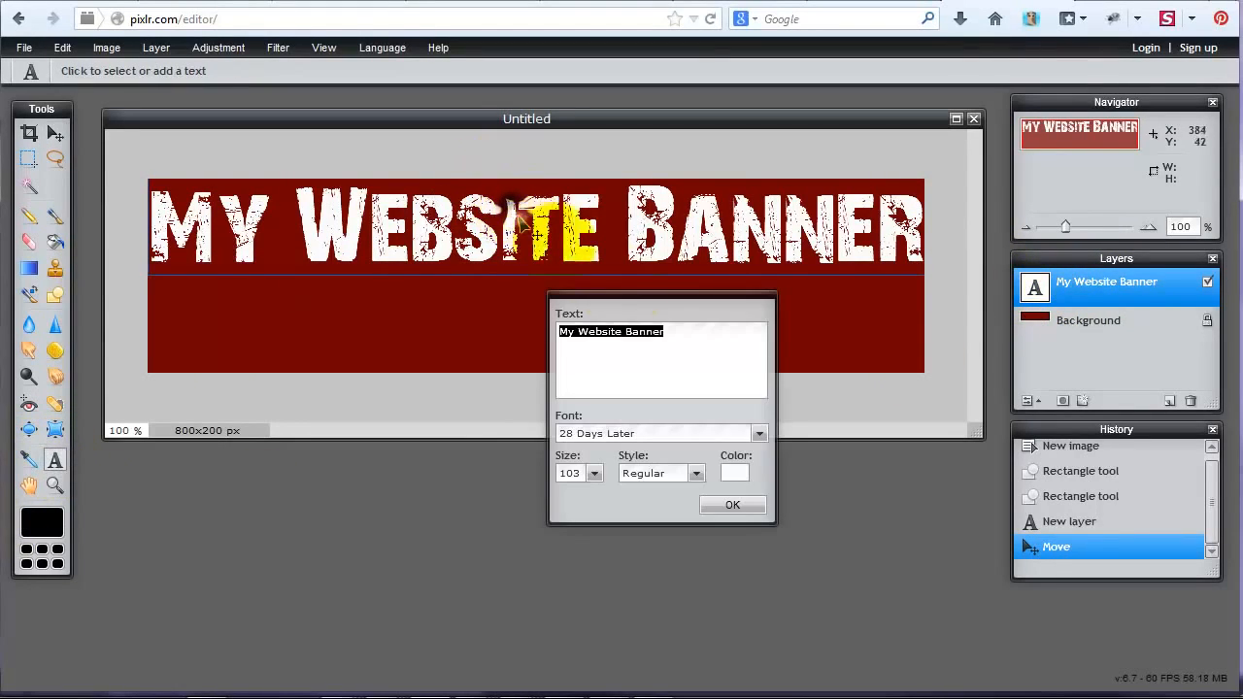
click(595, 473)
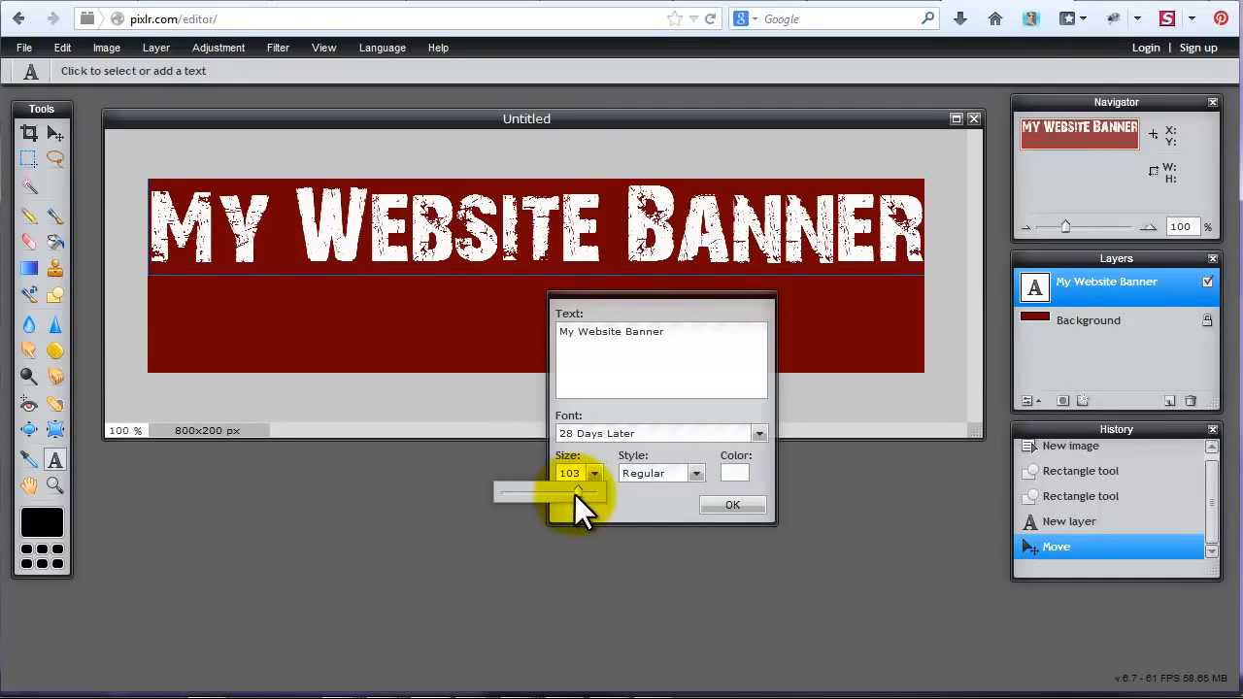
drag(573, 486, 560, 486)
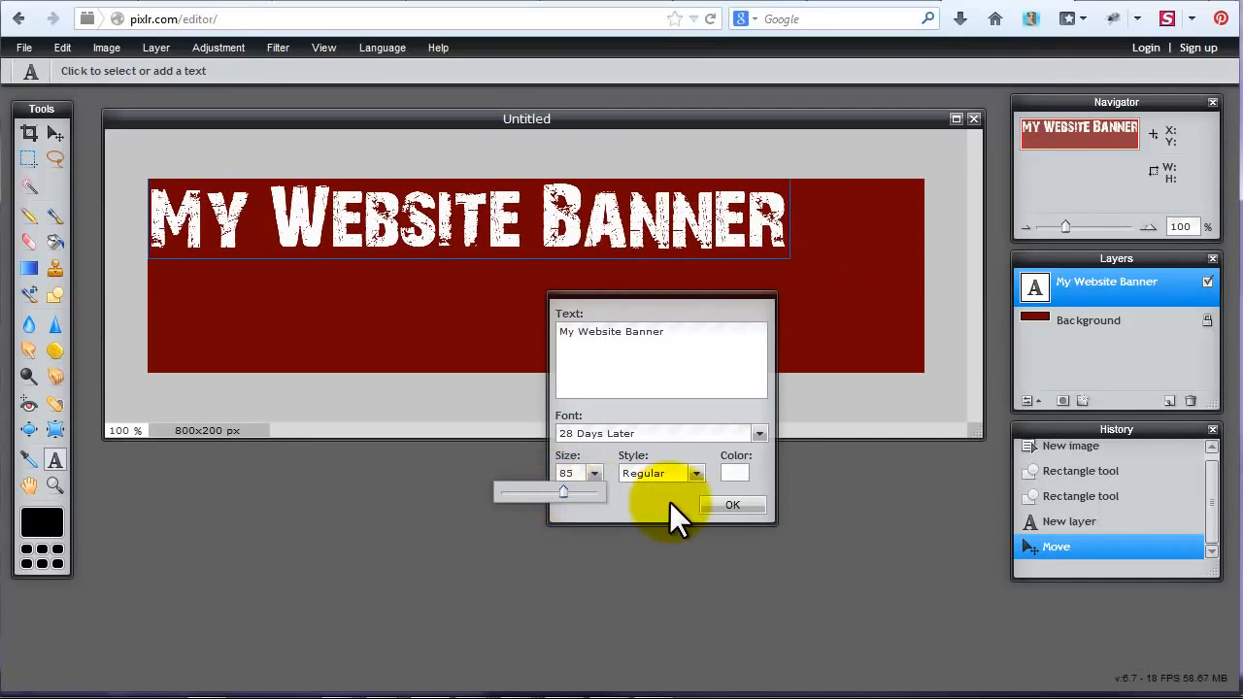
click(719, 506)
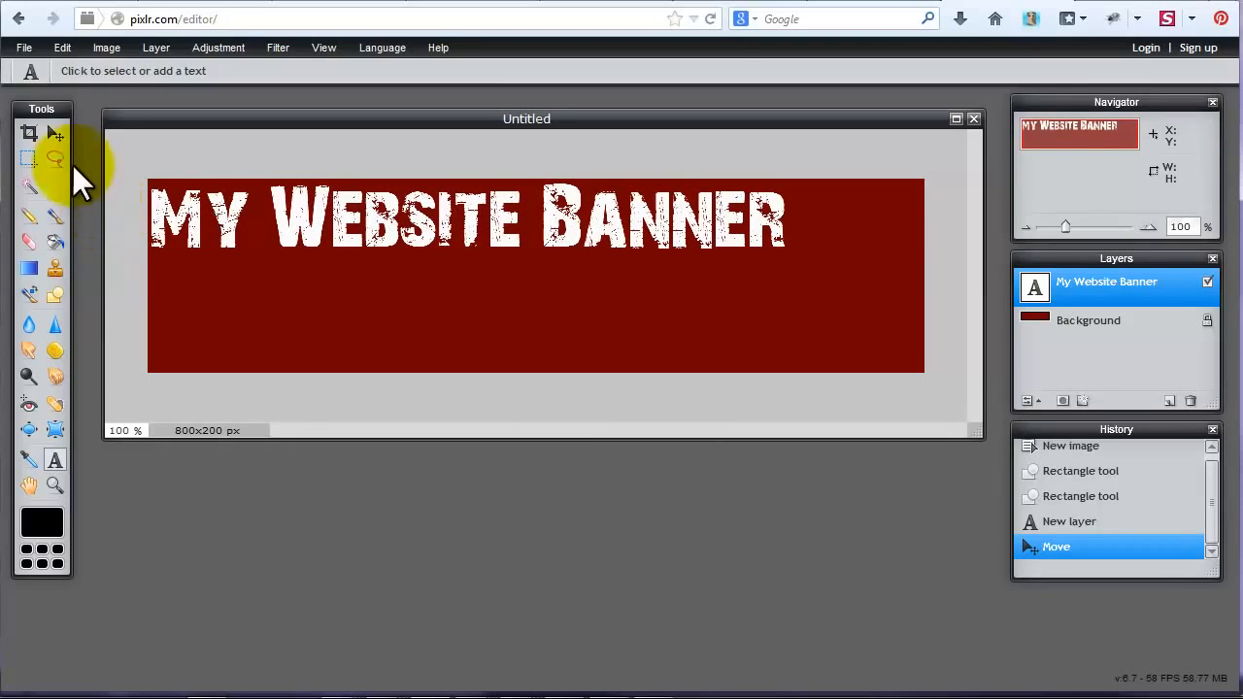
click(53, 130)
drag(283, 214, 347, 231)
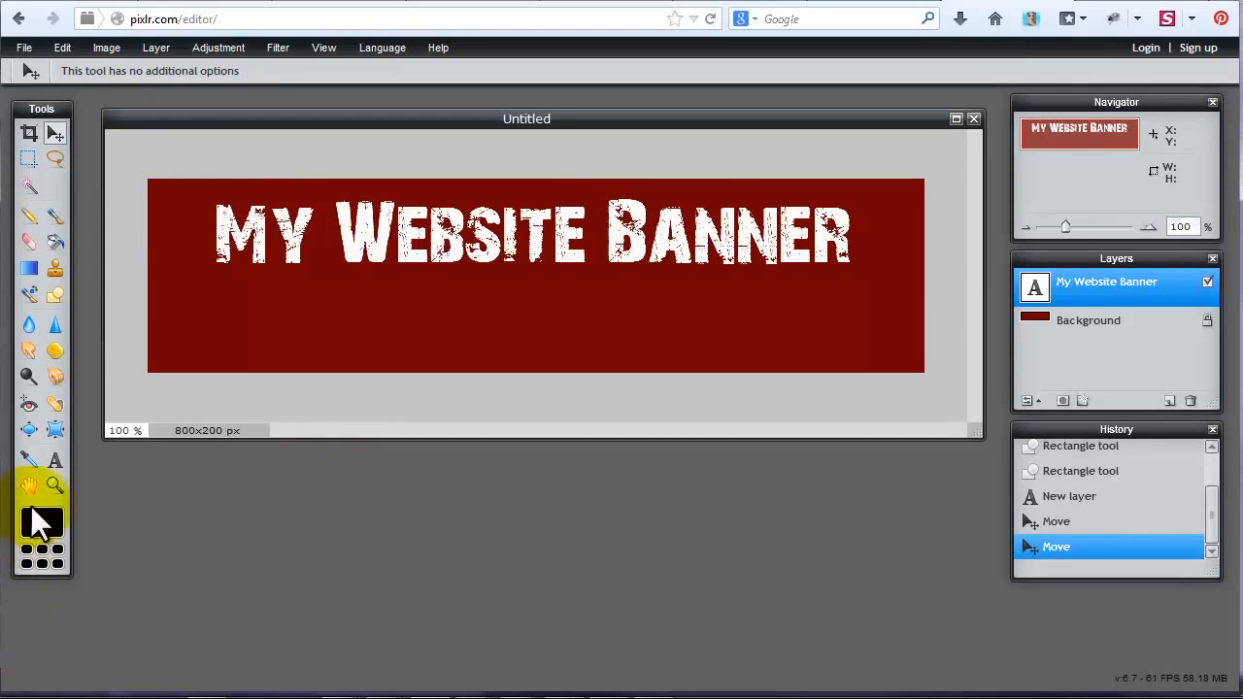
Add a new layer and draw a thin dark red filled rectangle across the full canvas width just below the title.
click(56, 296)
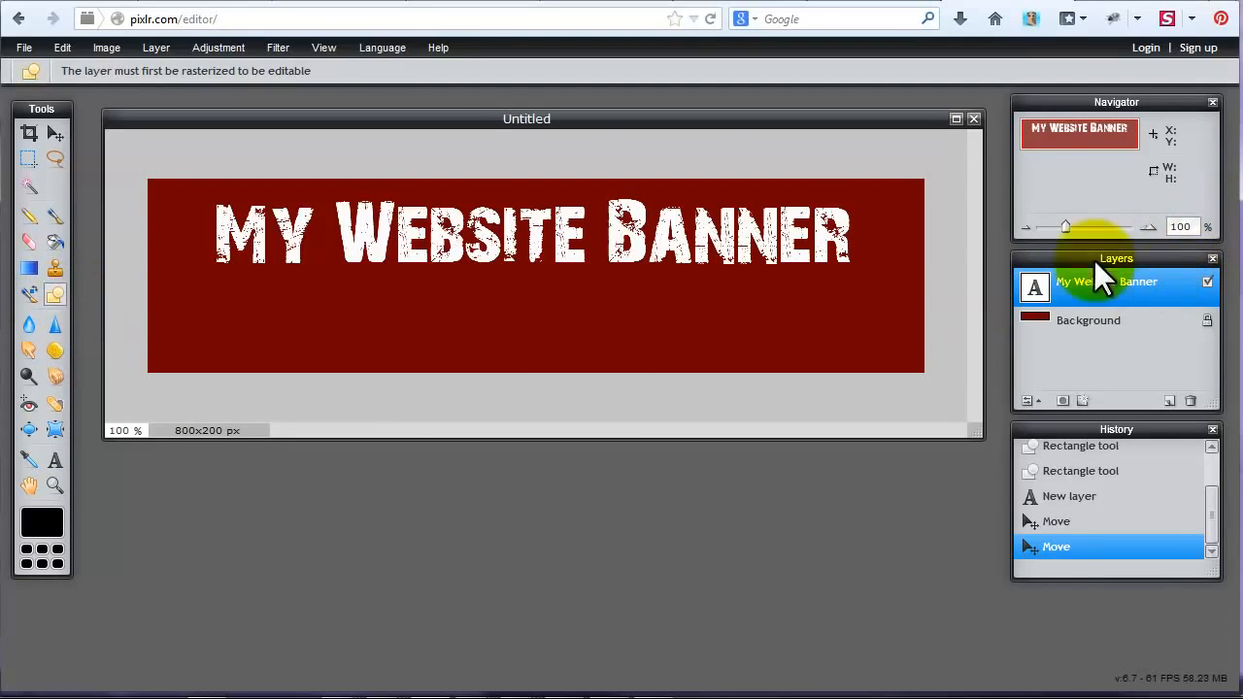
click(154, 48)
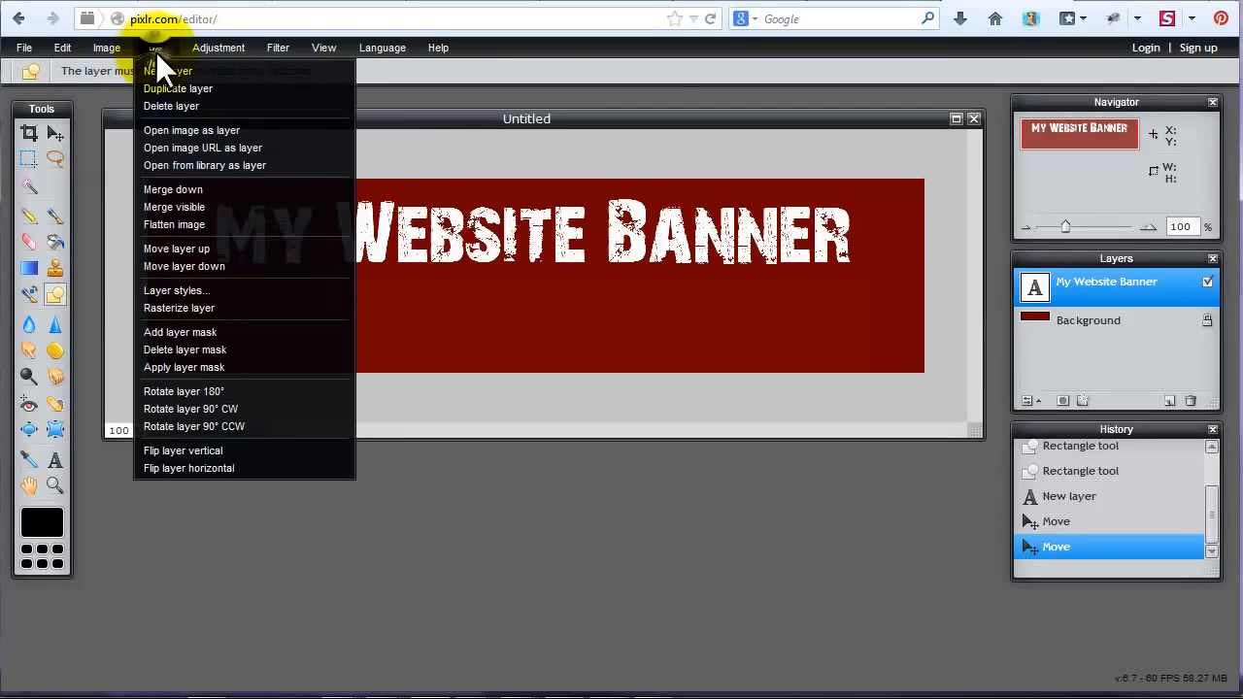
click(161, 68)
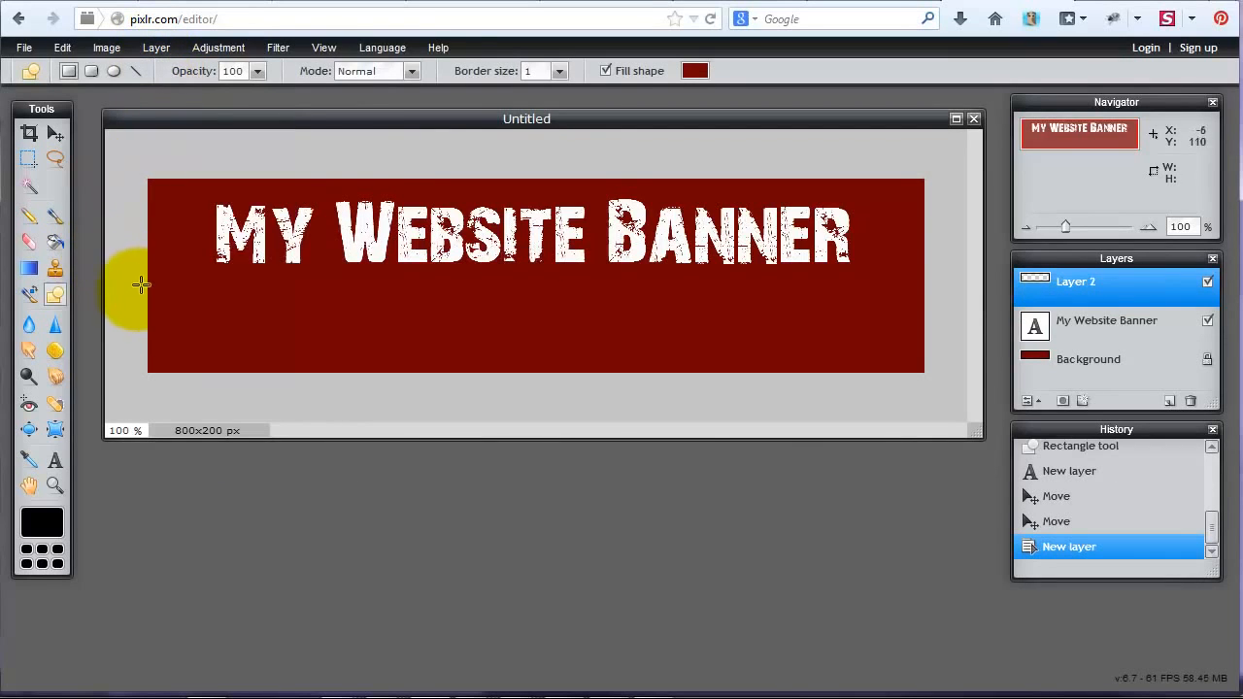
drag(124, 274, 944, 279)
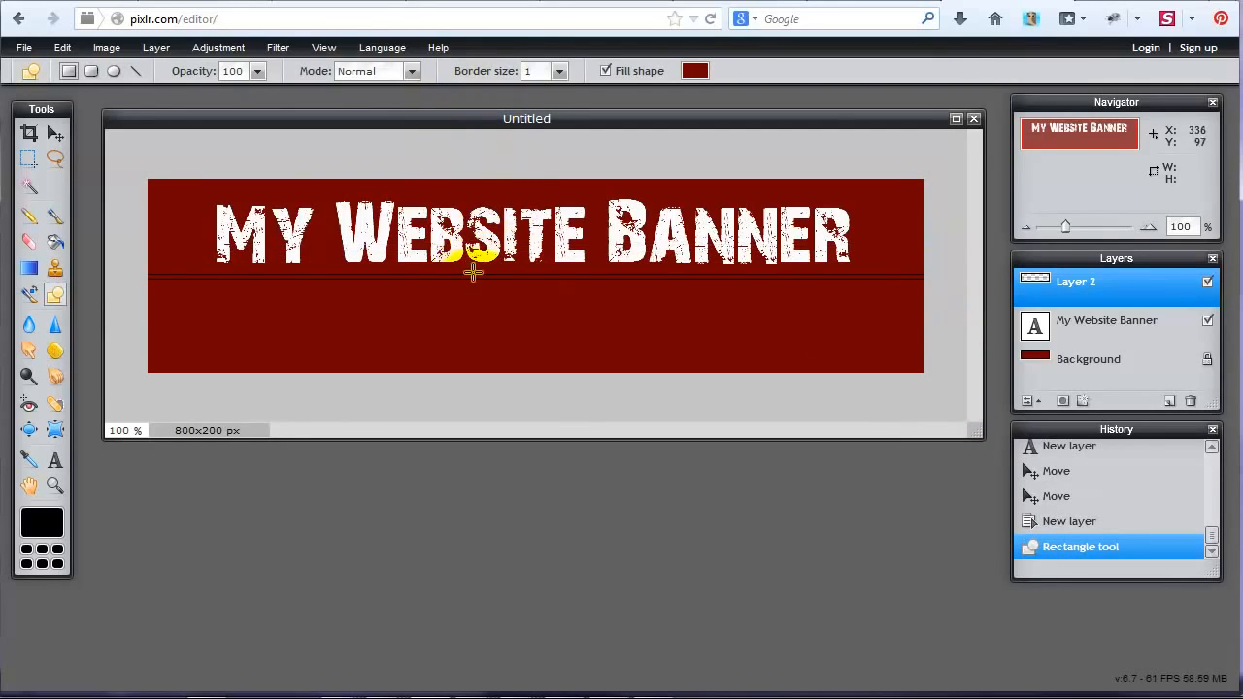
Set the shape tool's border size to 0 and its fill color to white ffffff.
click(561, 71)
drag(474, 88, 456, 86)
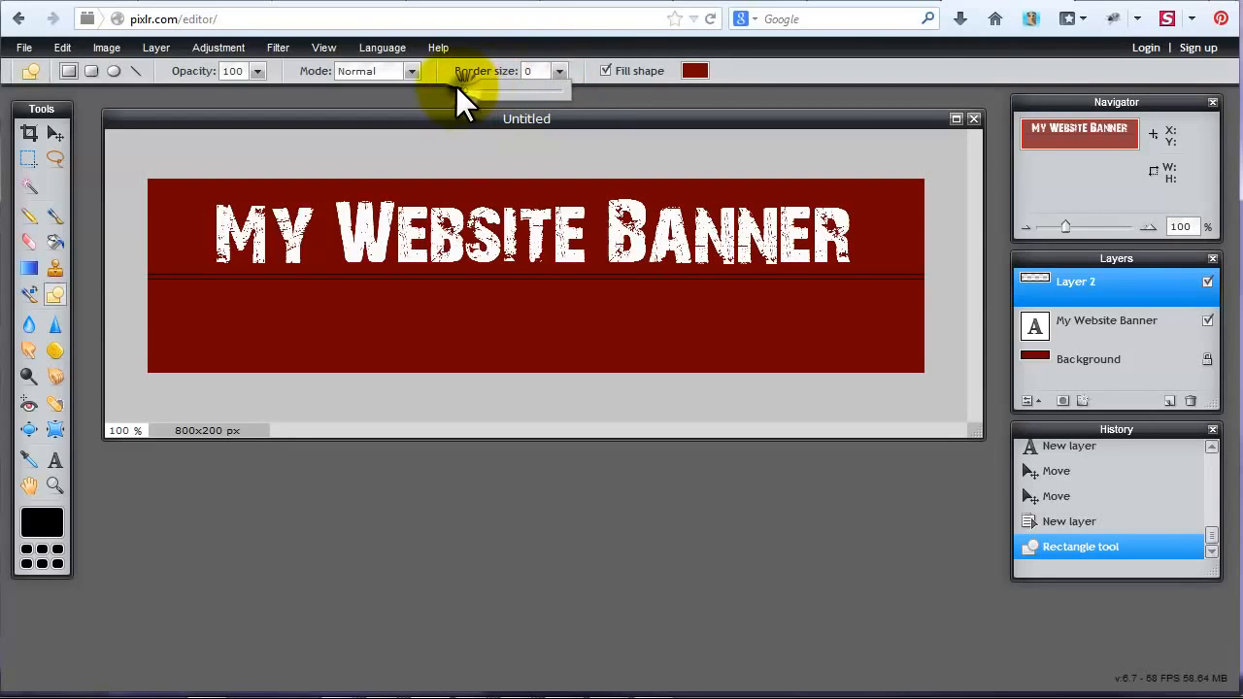
click(695, 71)
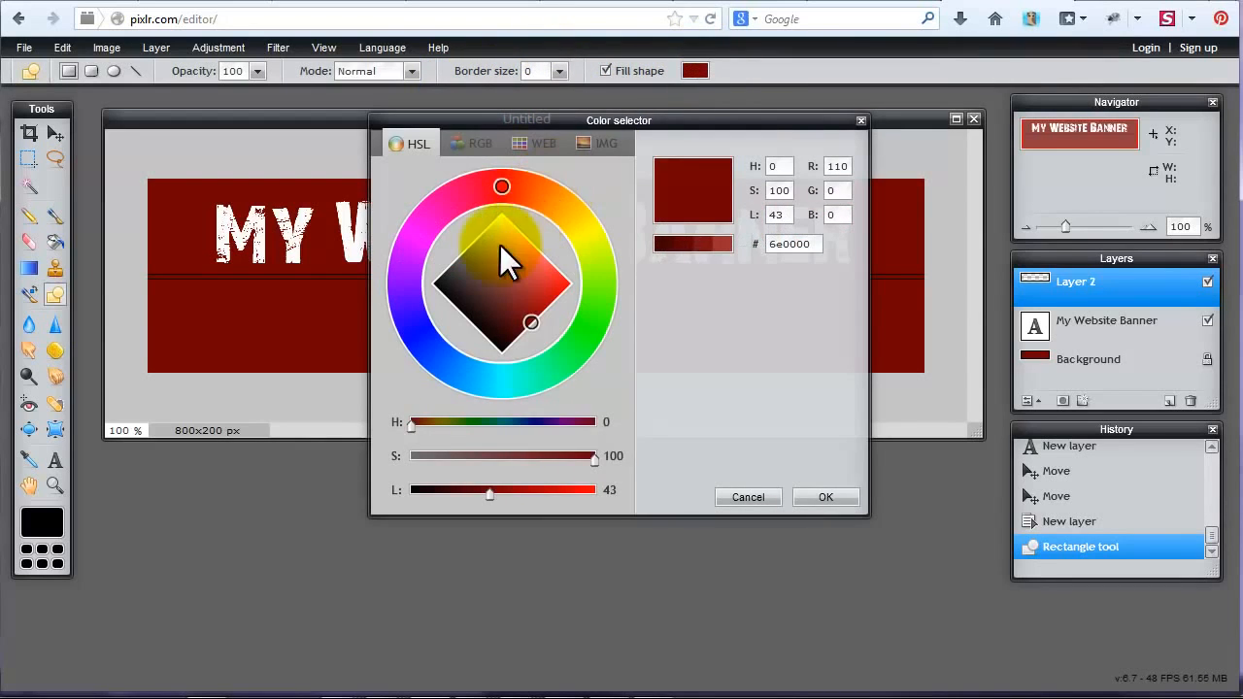
drag(500, 243, 497, 200)
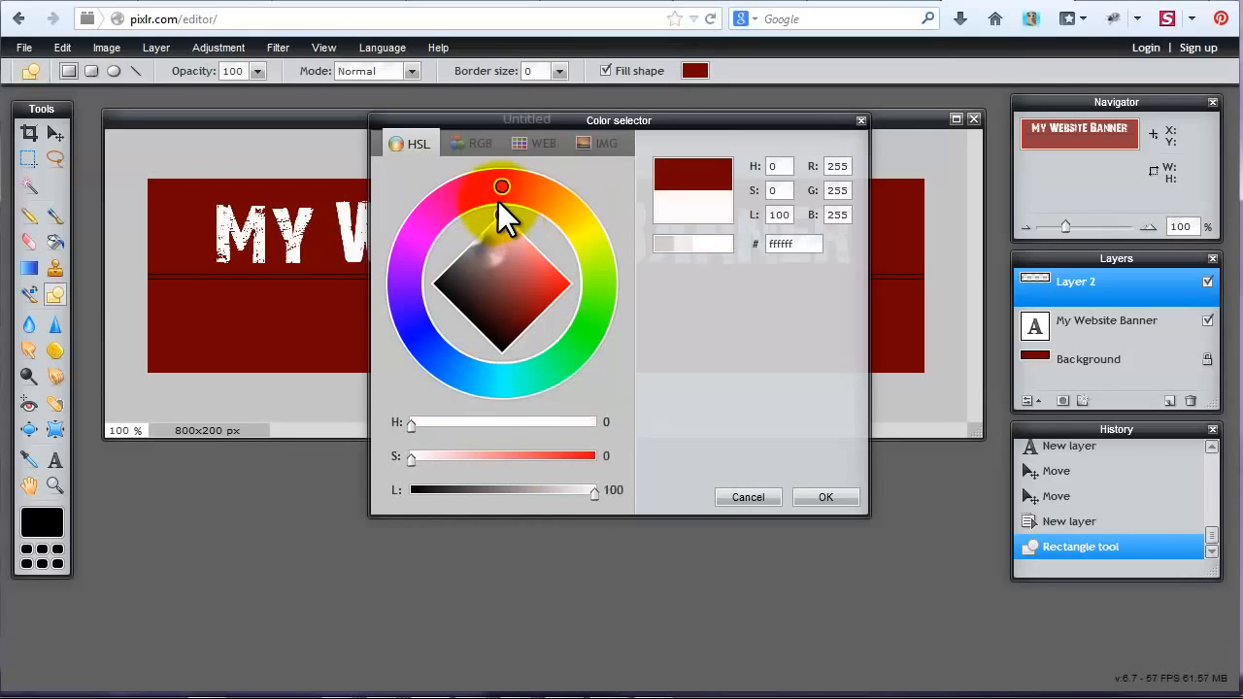
click(826, 496)
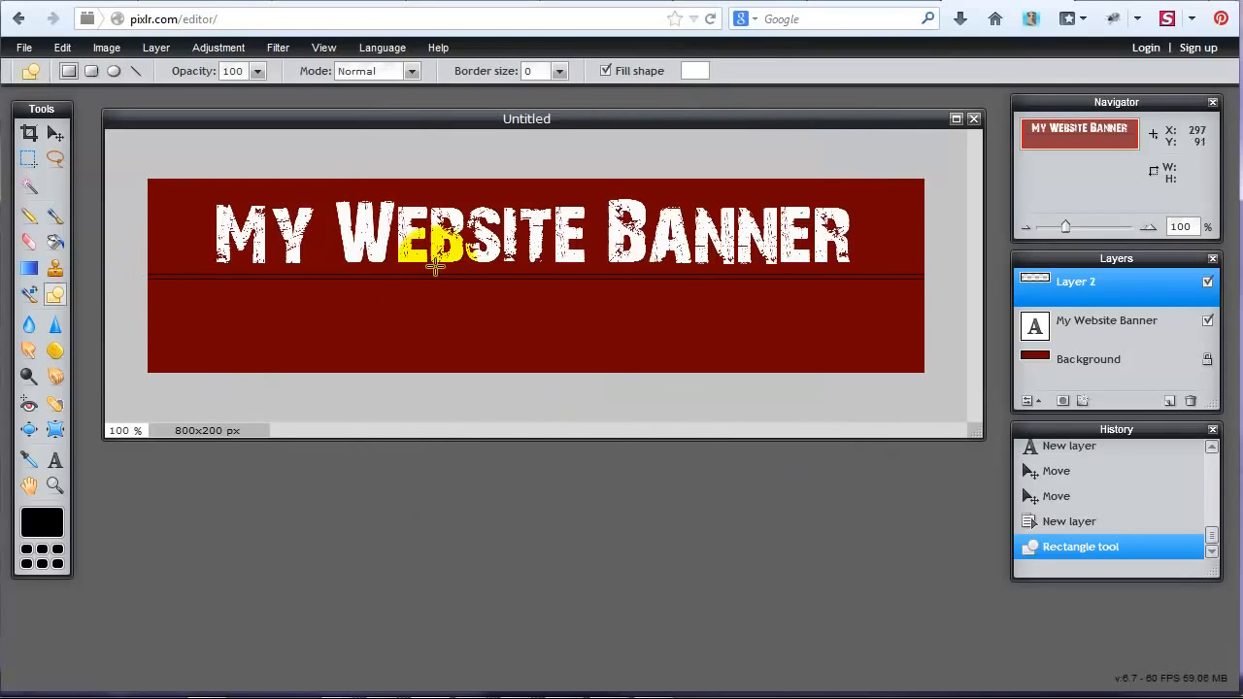
Hide the thin line's layer and draw a filled white band across the full canvas width below the title on a new layer.
click(1208, 283)
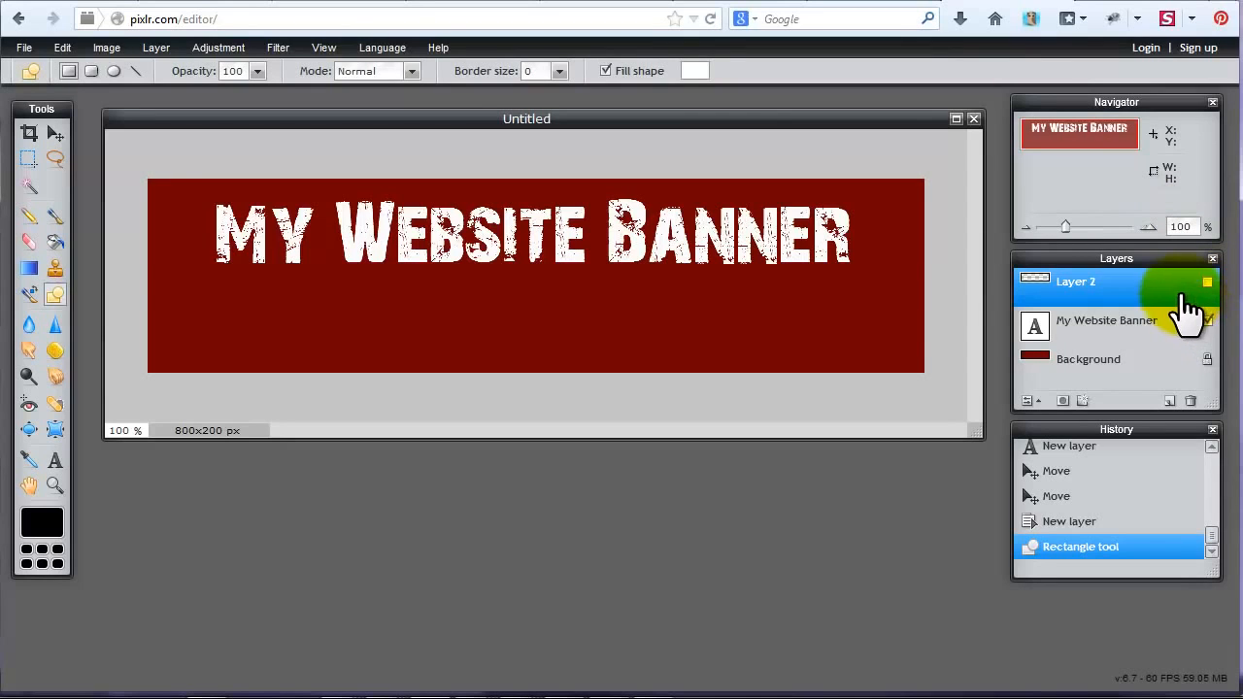
click(161, 49)
click(166, 69)
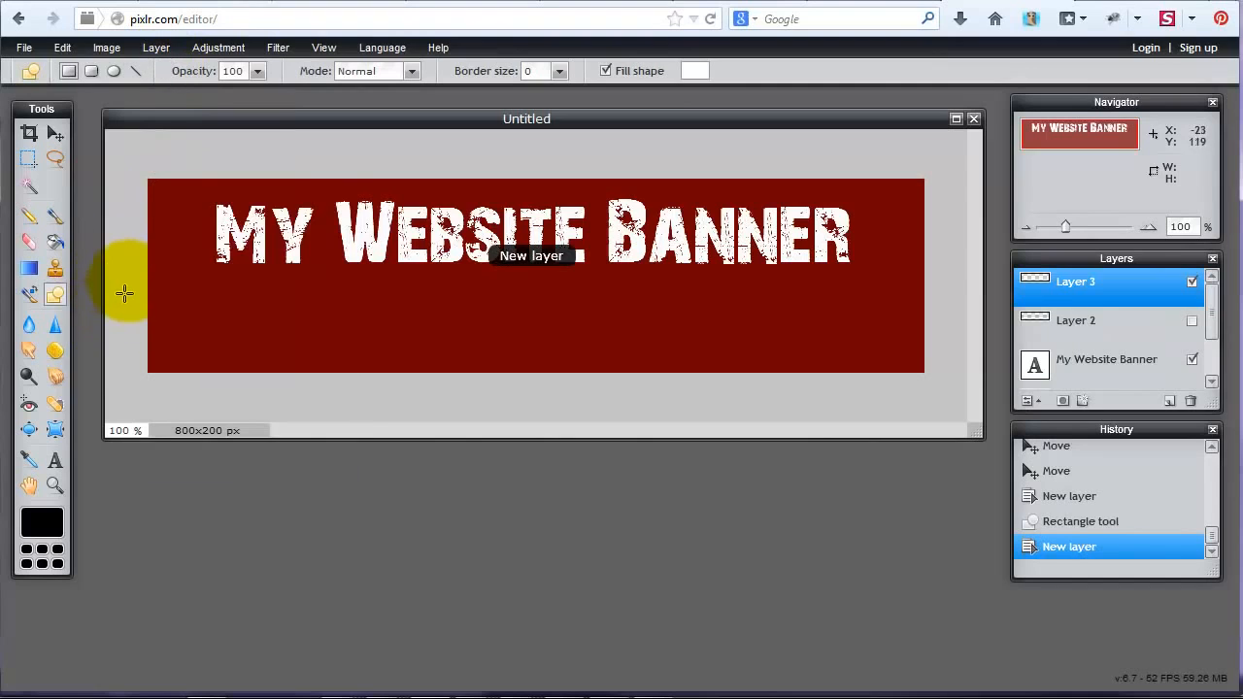
drag(121, 266, 1004, 304)
click(55, 461)
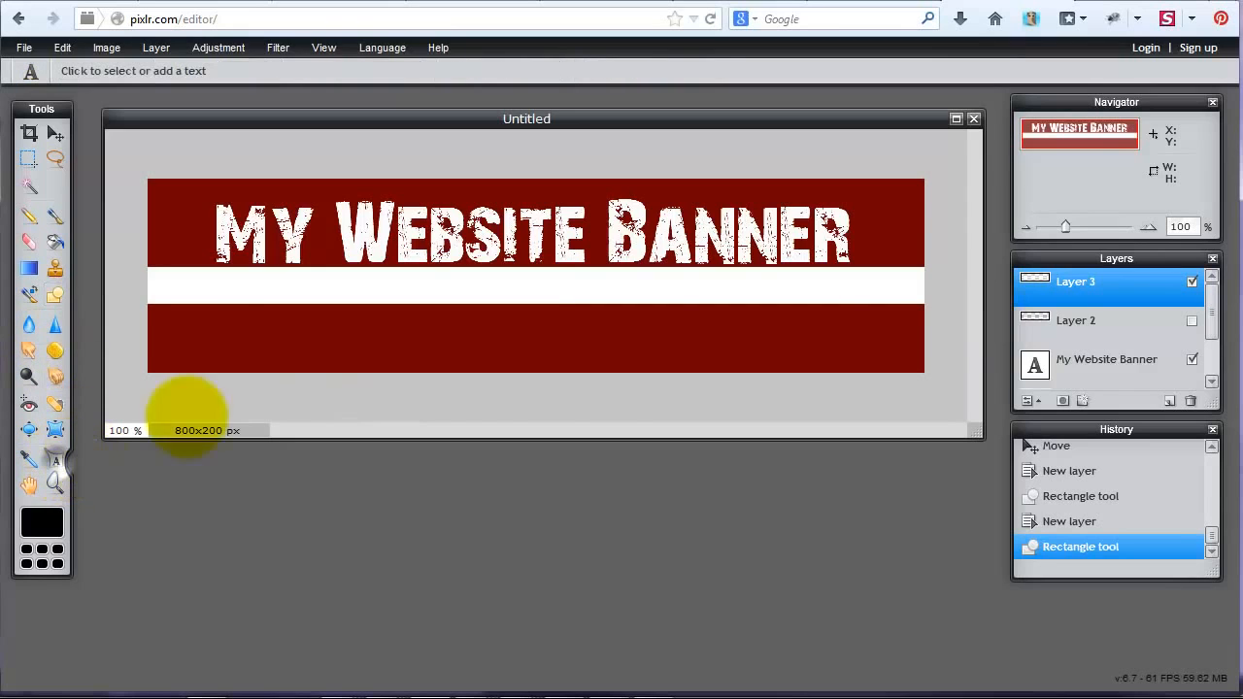
click(527, 280)
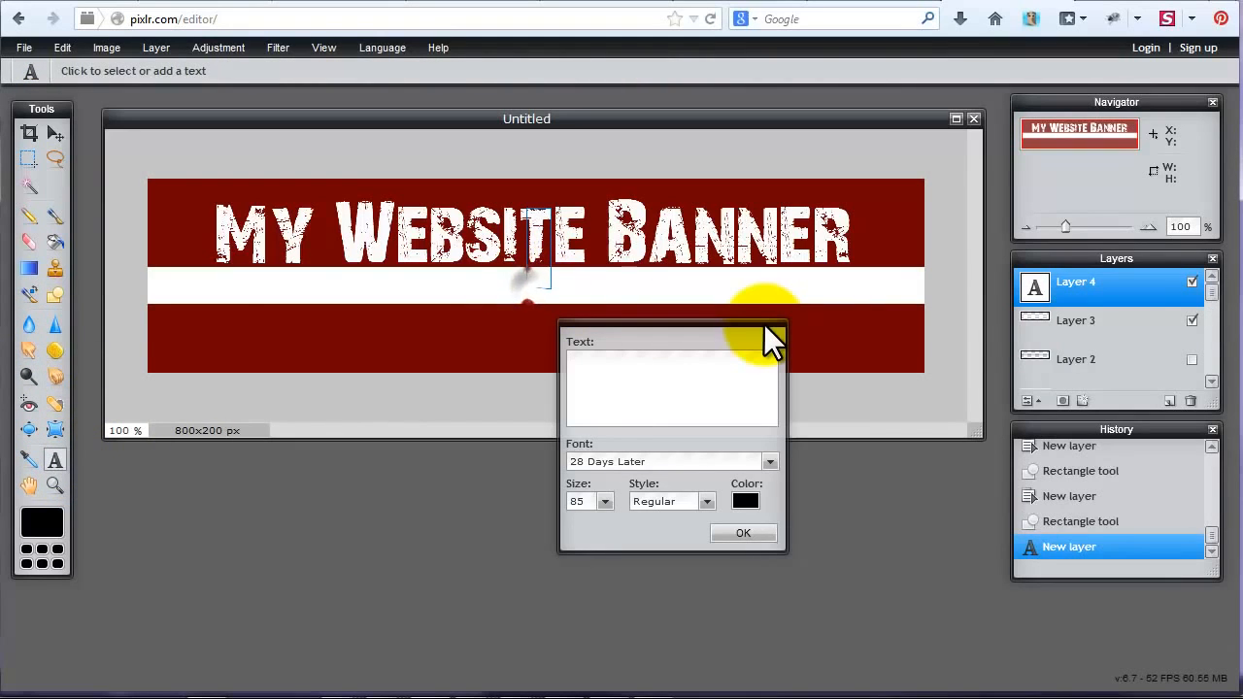
text(www.my)
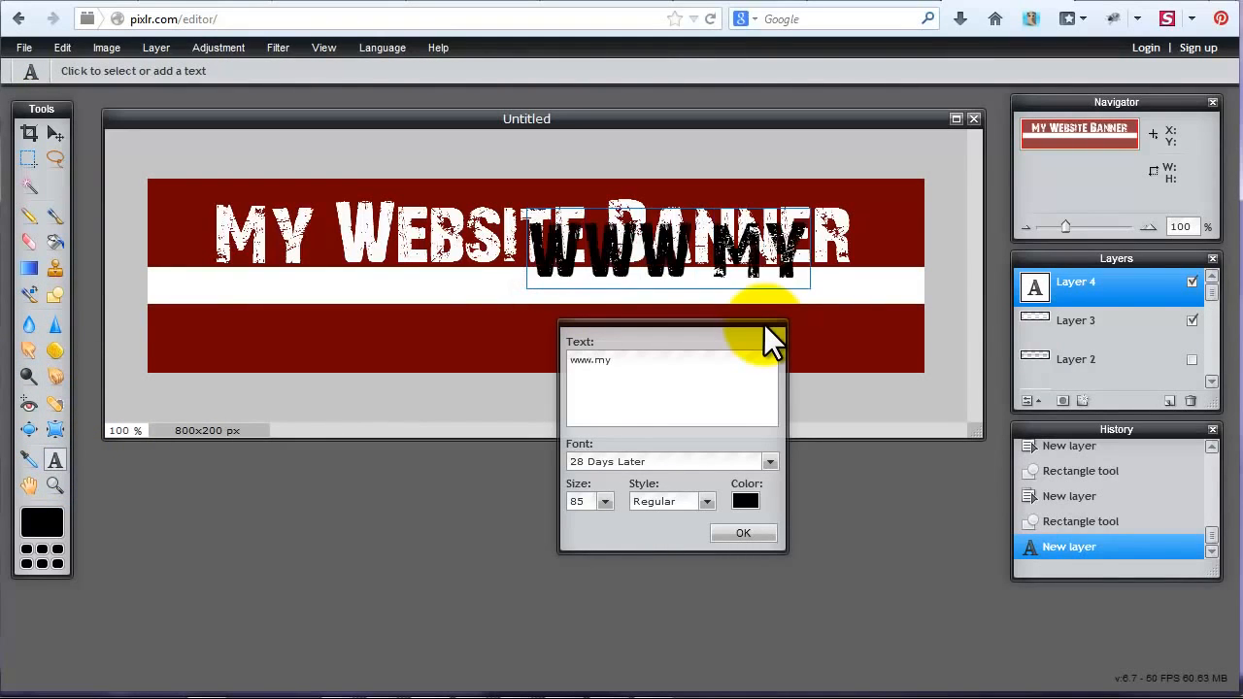
text(websiterocks.c)
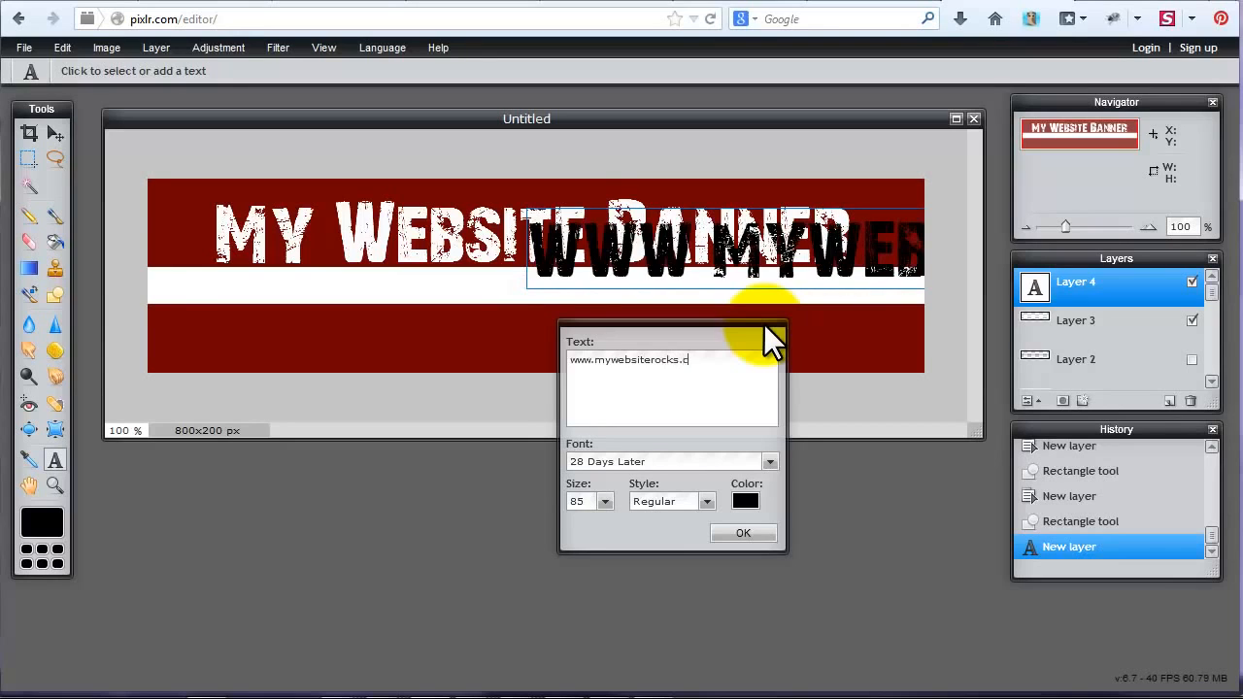
text(om)
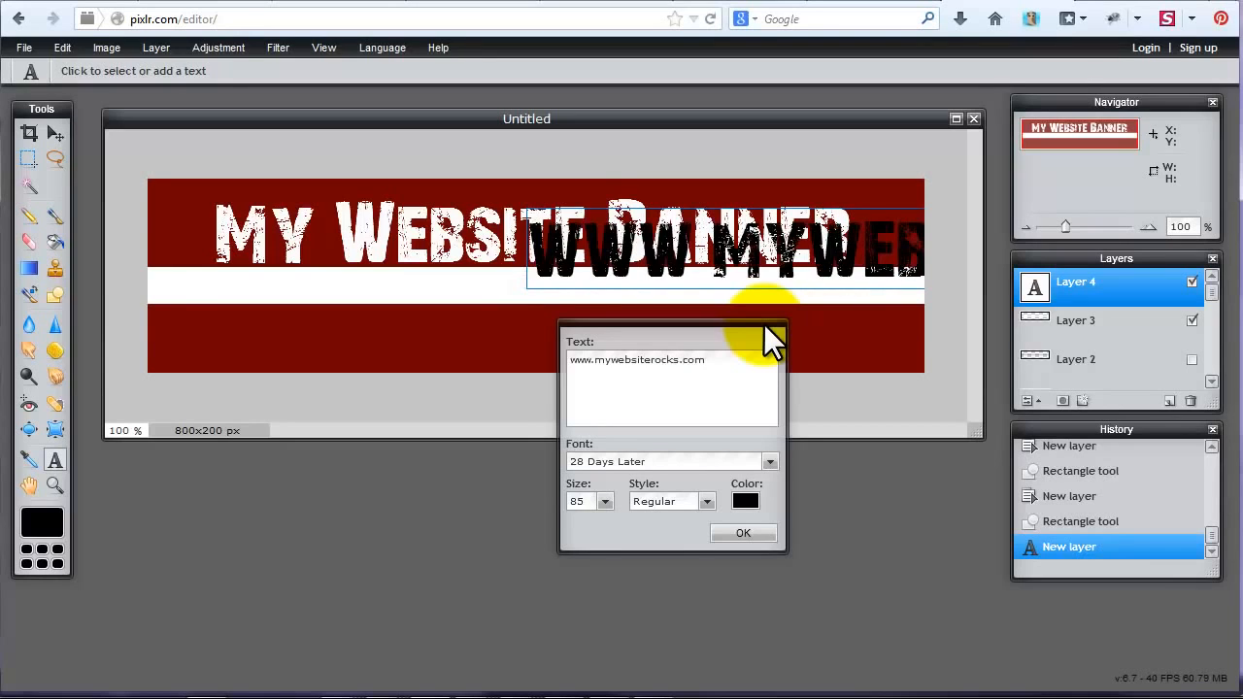
click(602, 501)
drag(555, 519, 535, 516)
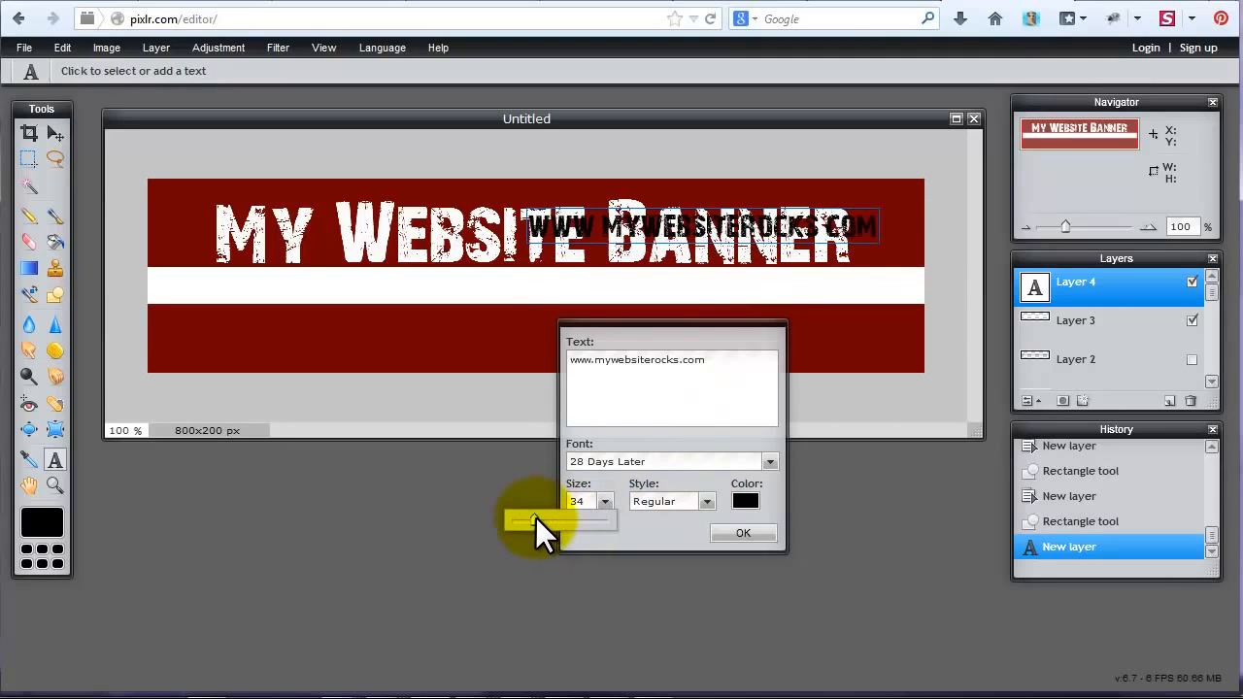
click(735, 530)
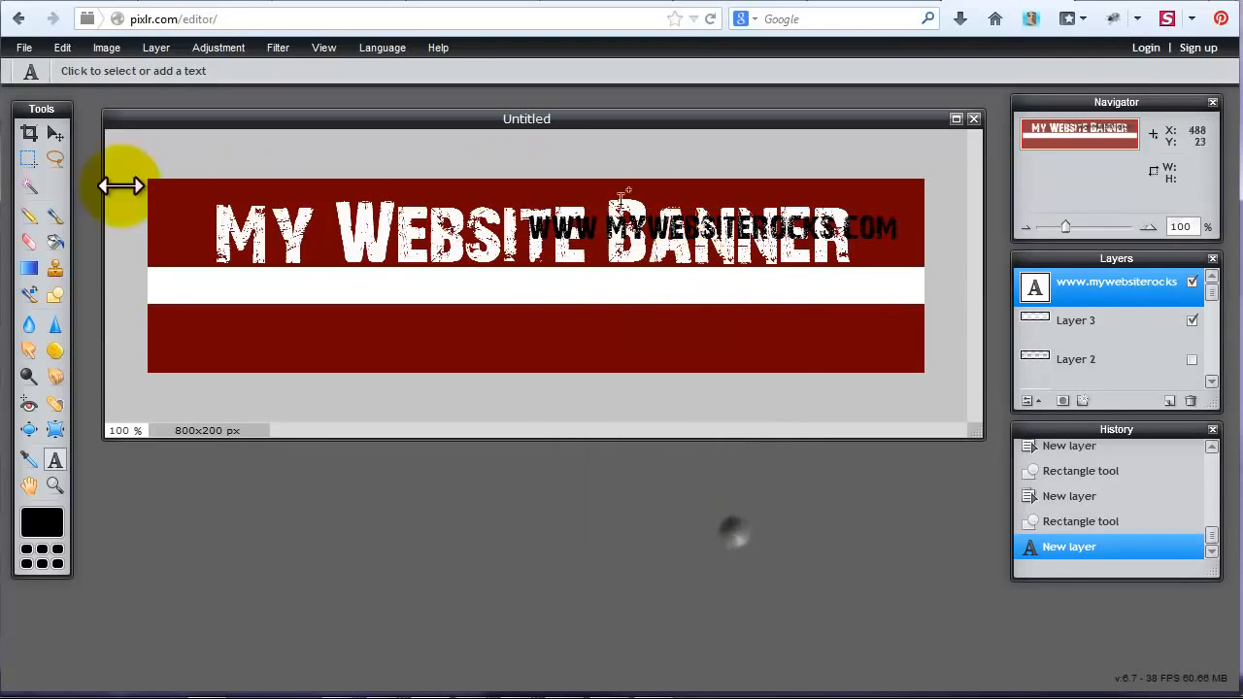
Move the website address text onto the white band and center it horizontally below the title.
click(55, 133)
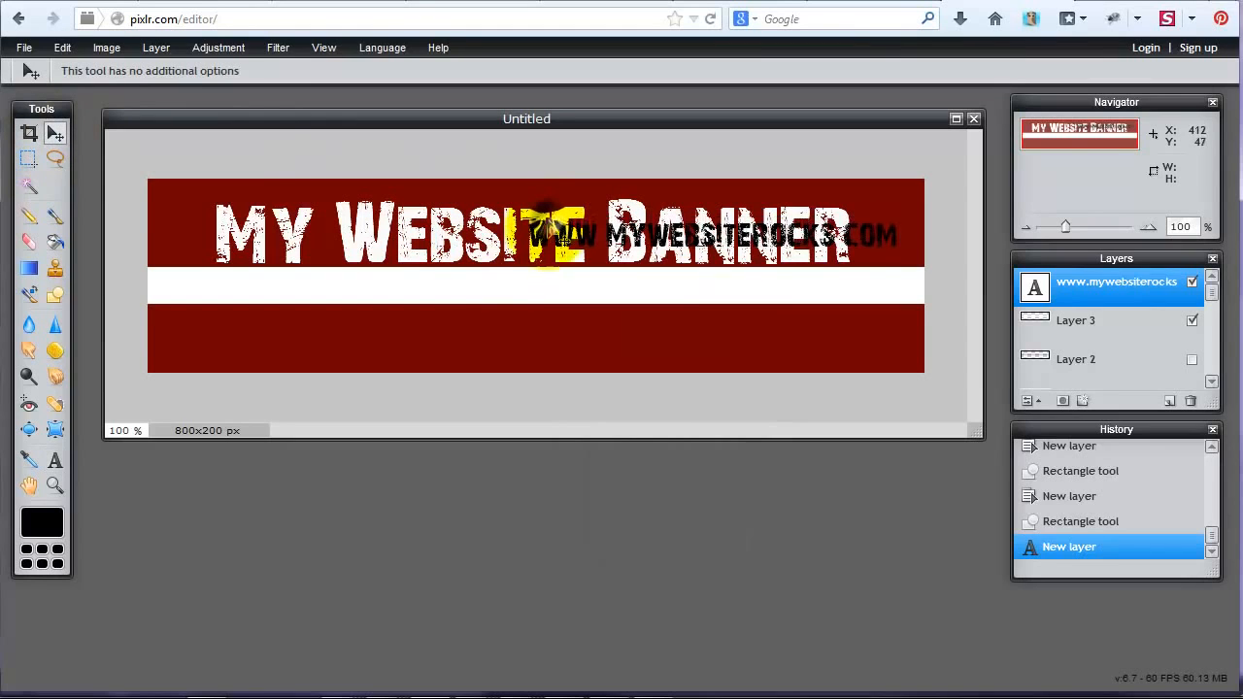
drag(552, 224, 377, 278)
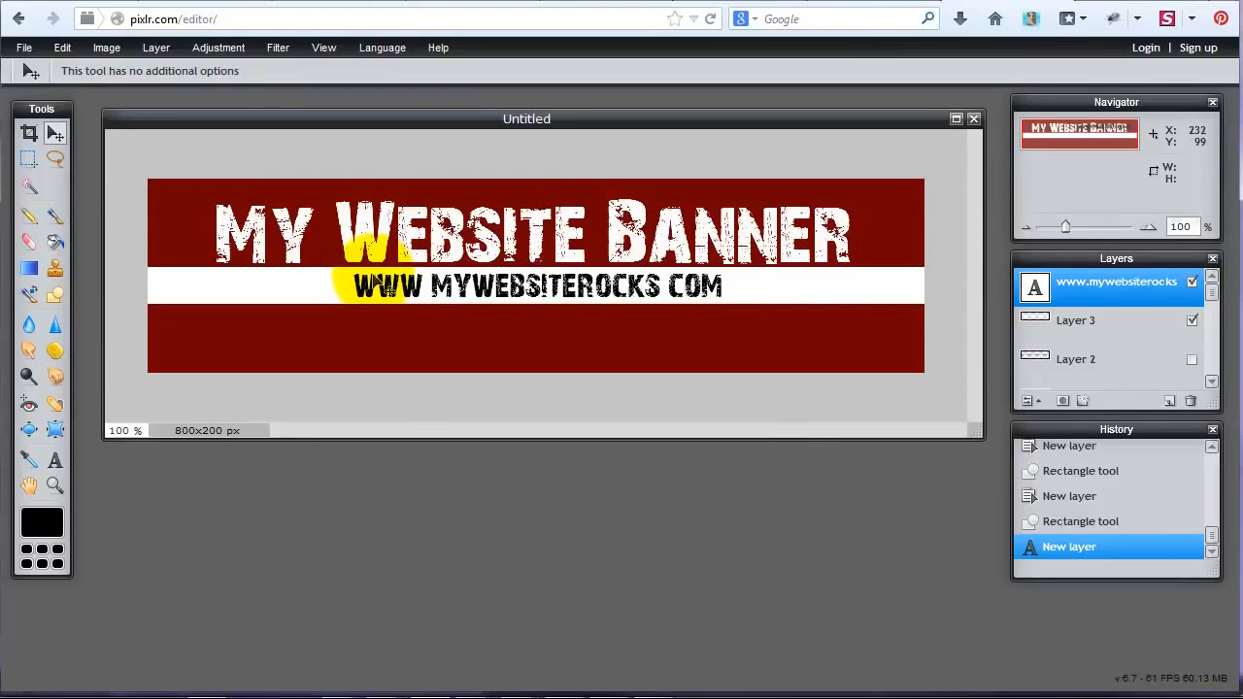
drag(362, 280, 356, 280)
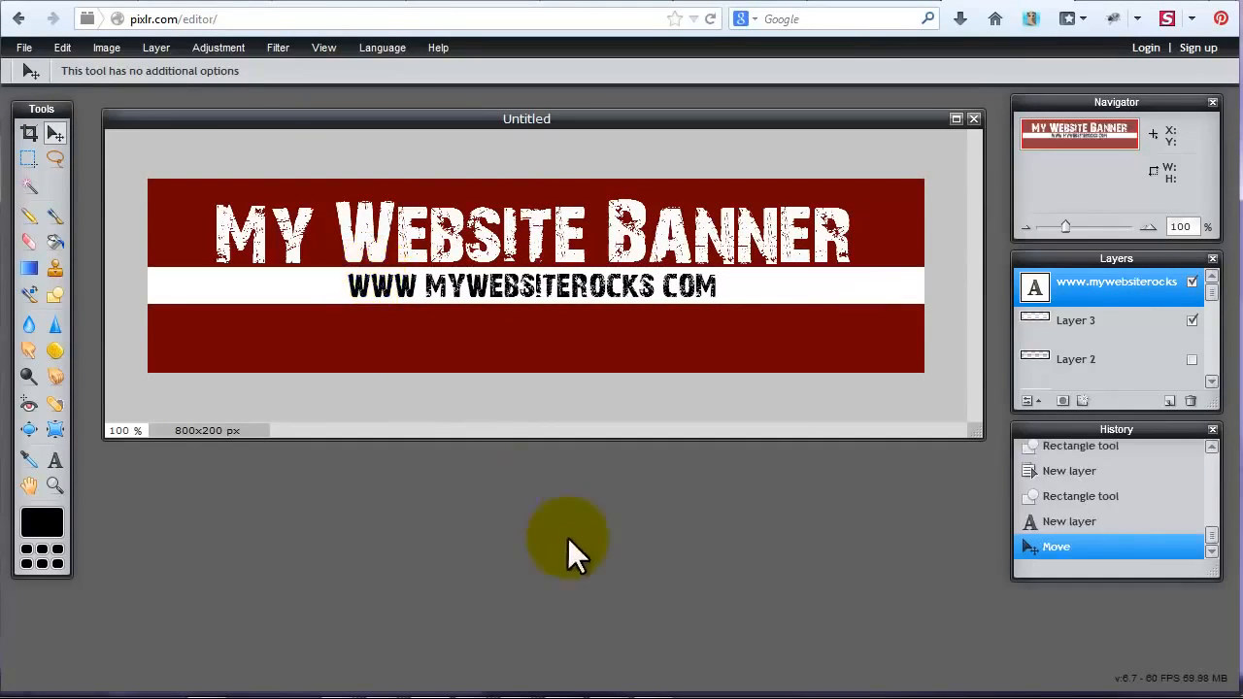
Move the white band down near the canvas's lower edge and place the website address over its right half, layered above the band.
drag(1155, 335, 1098, 284)
drag(859, 303, 857, 349)
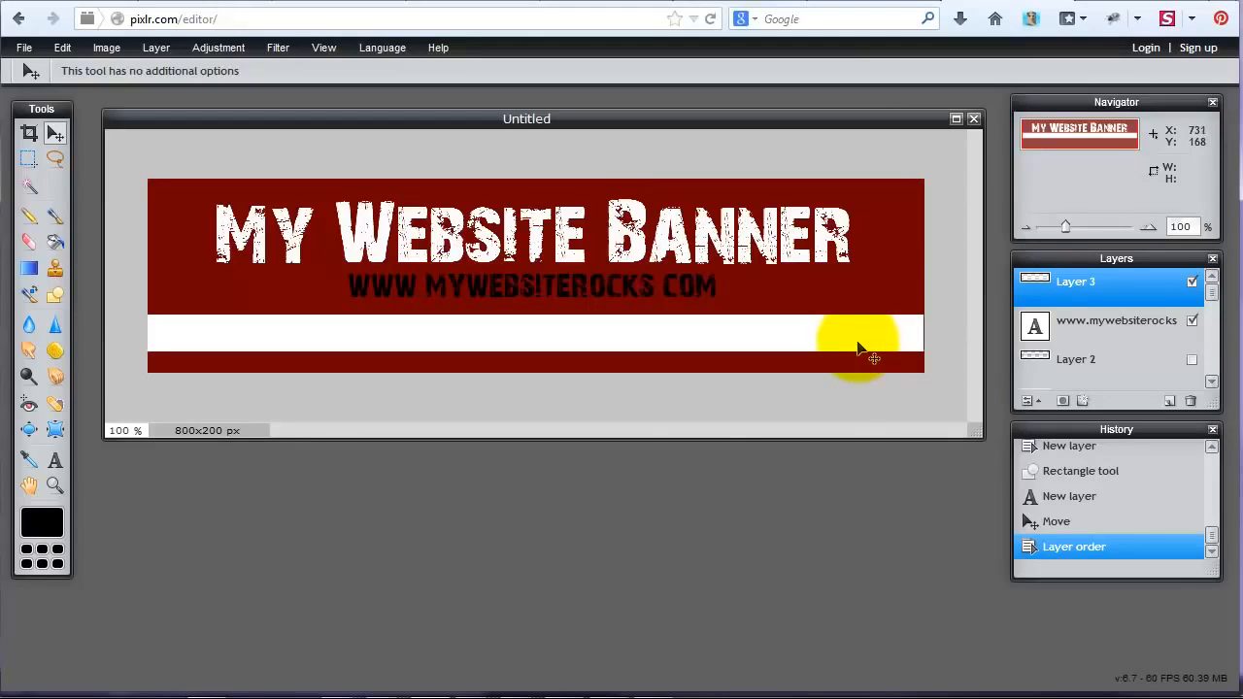
click(1159, 324)
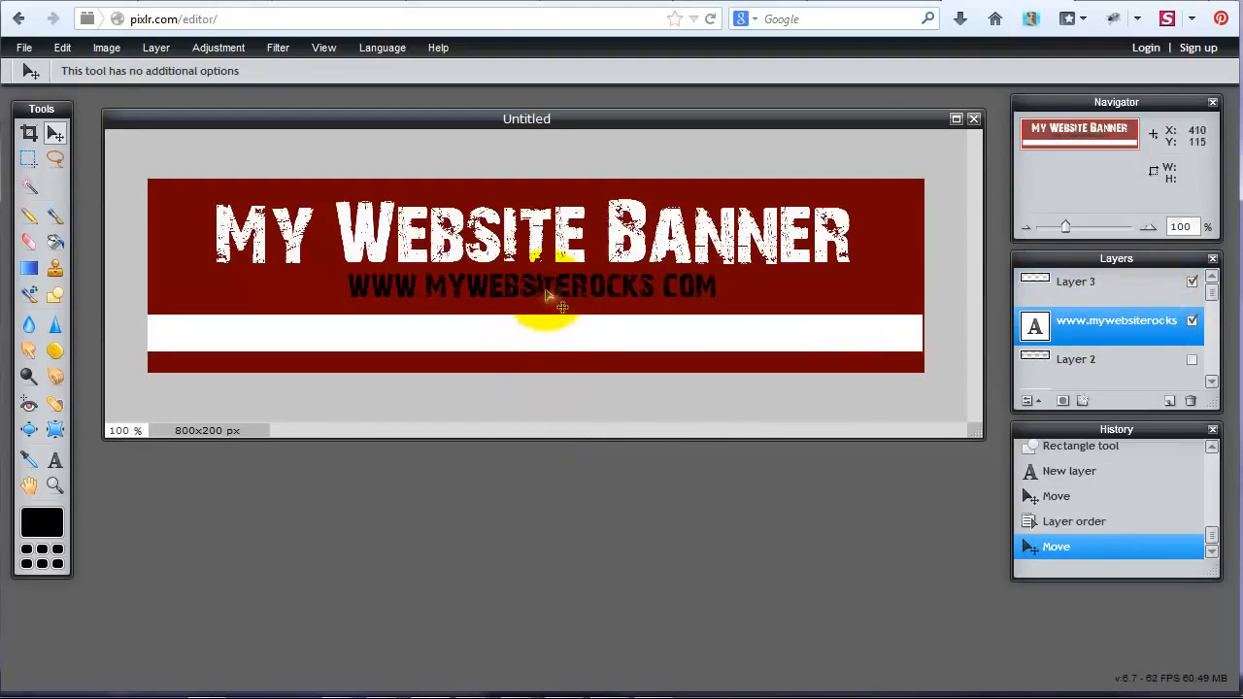
drag(546, 290, 643, 339)
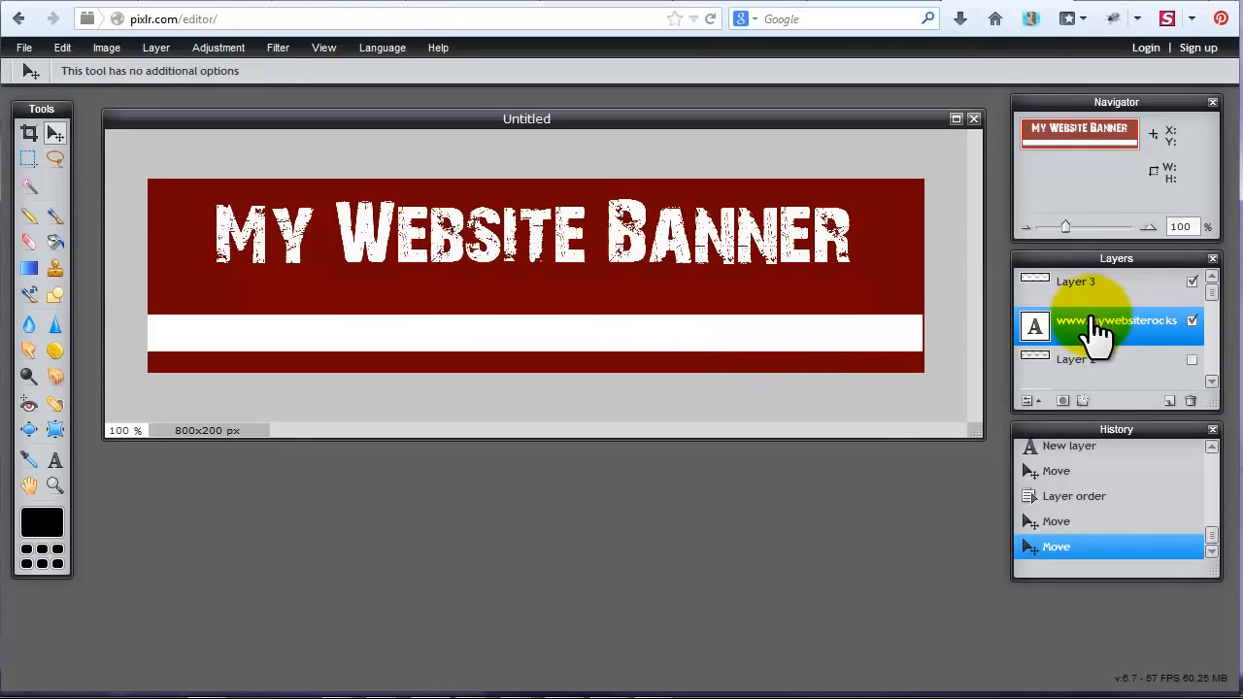
drag(1092, 329, 1092, 280)
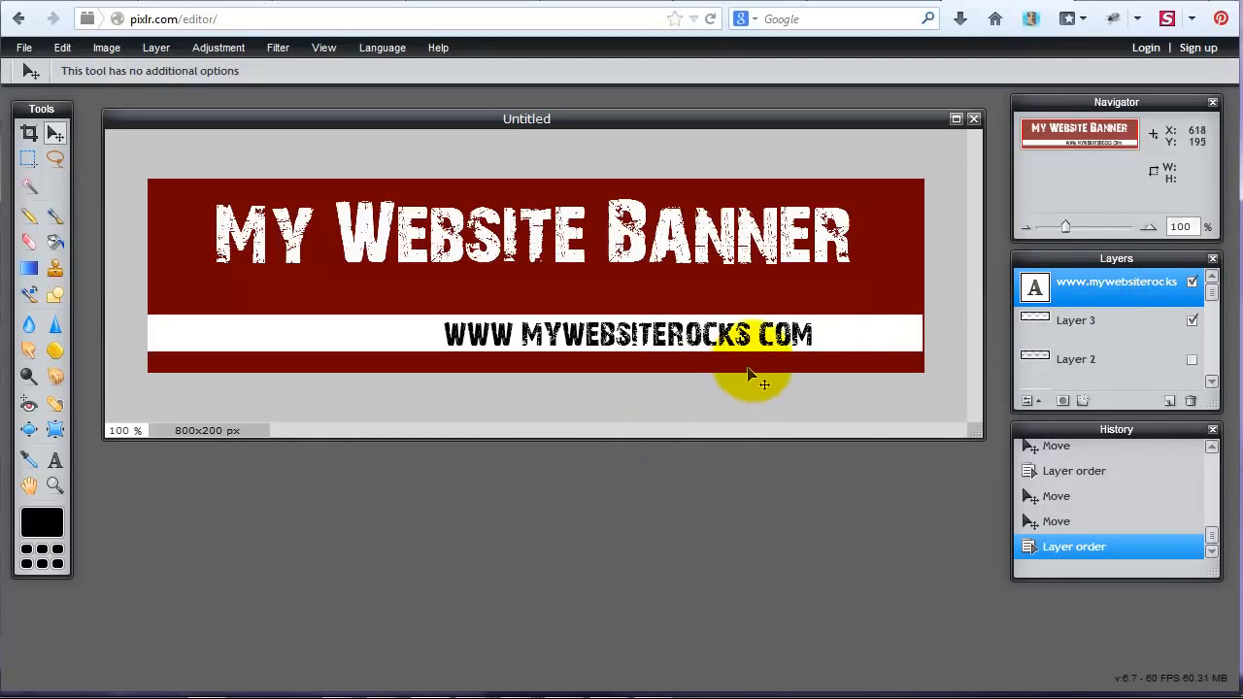
Nudge the white band to span the full canvas width, and move the title down and right so it sits just above the band.
click(1068, 321)
drag(830, 343, 837, 341)
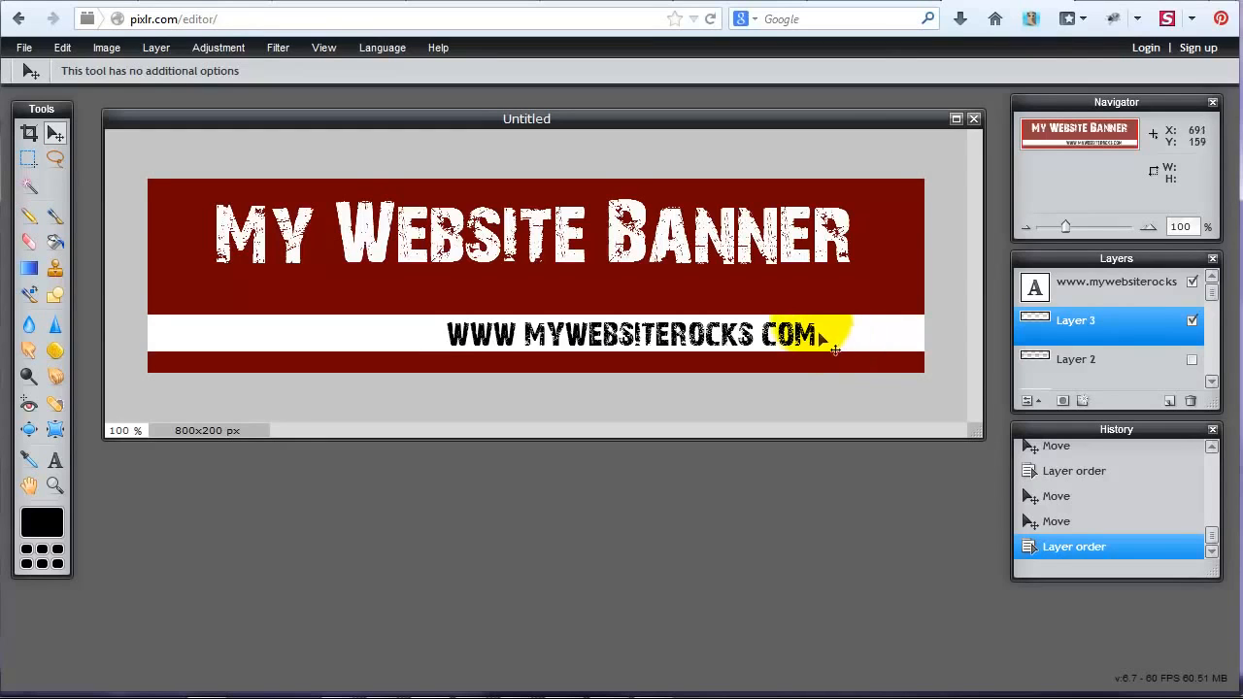
scroll(1136, 364, down, 1)
click(1134, 373)
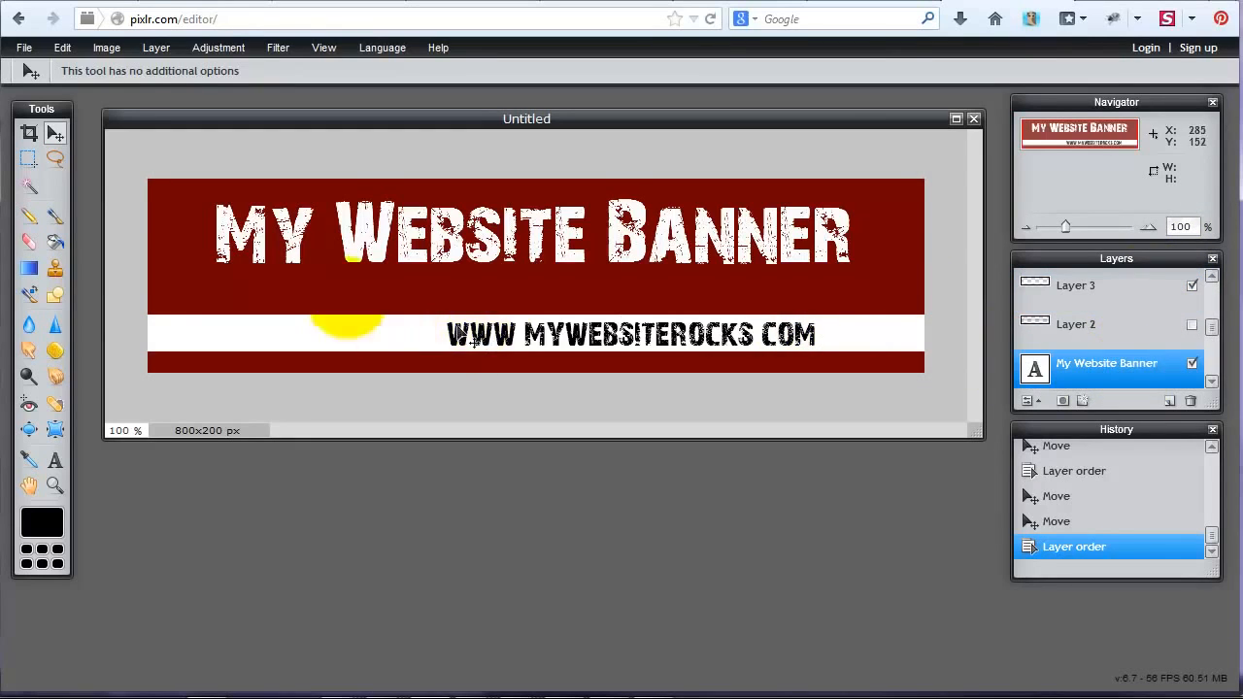
drag(284, 225, 354, 264)
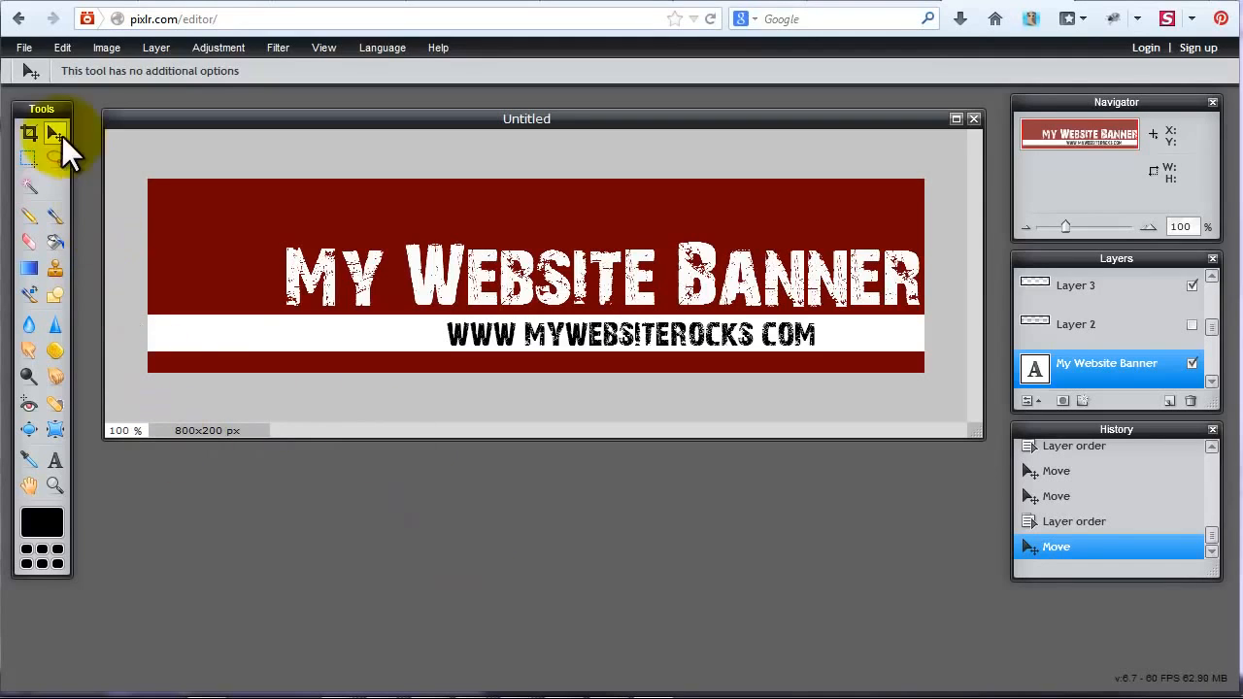
Open the PNG image of the cartoon woman with a laptop from the Desktop.
click(24, 48)
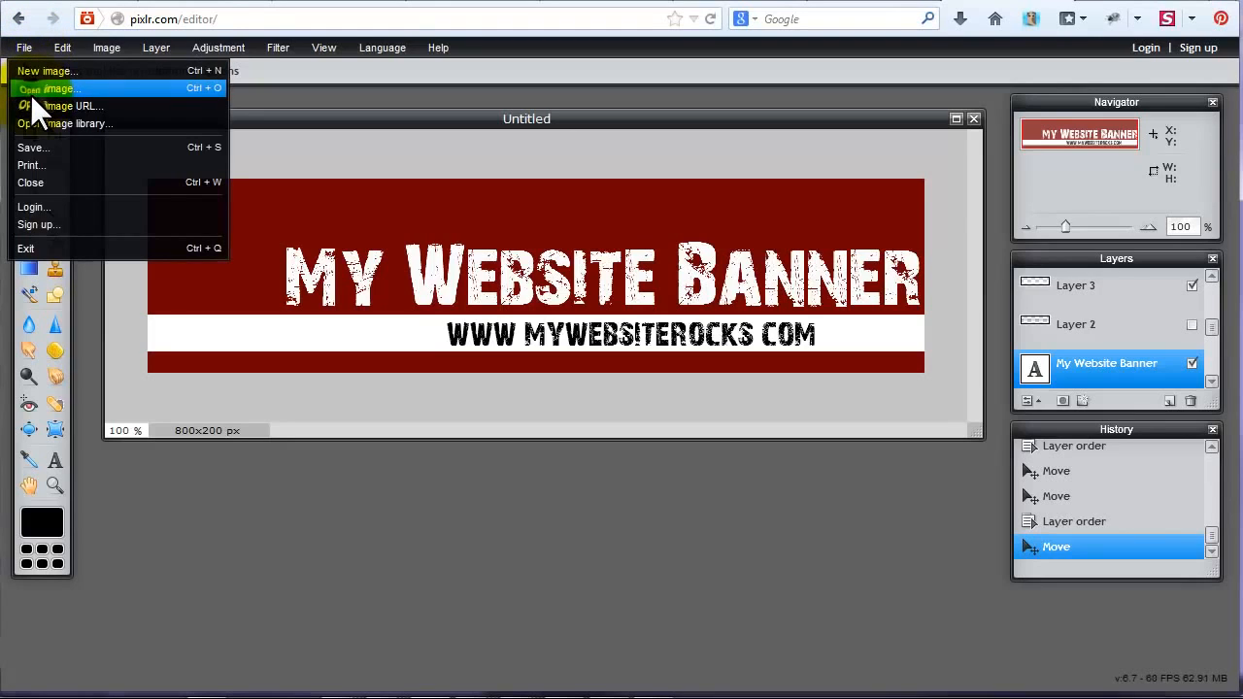
click(30, 95)
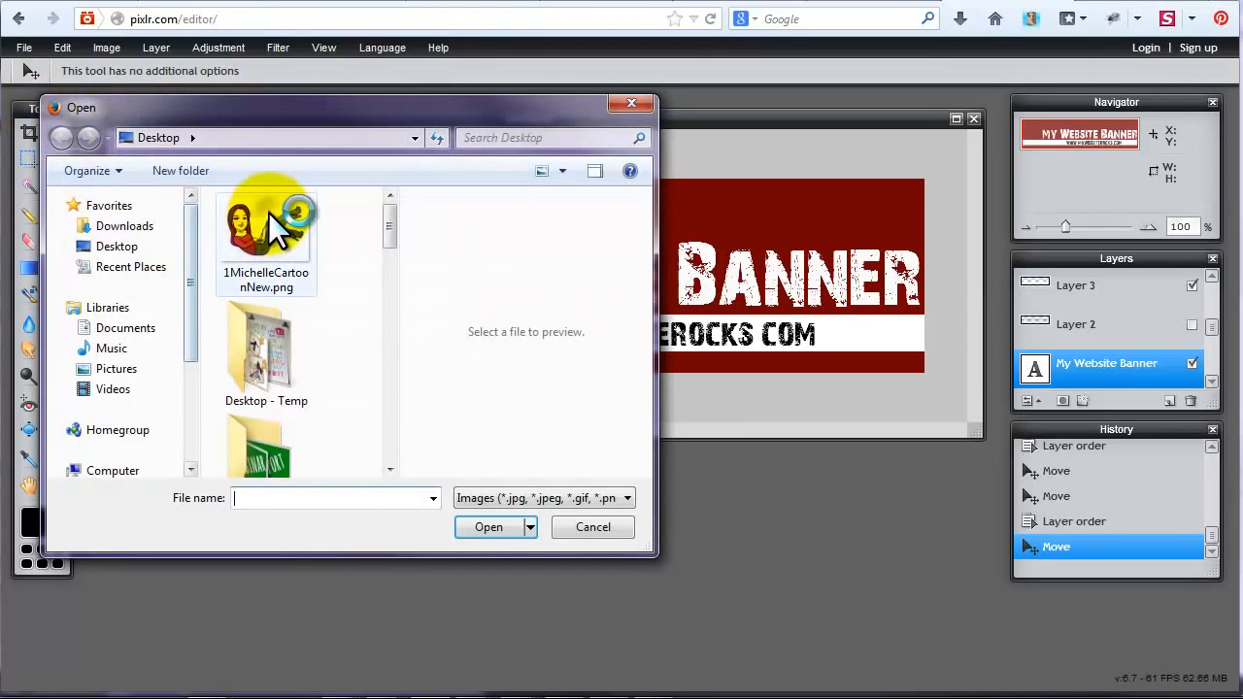
click(279, 232)
click(485, 526)
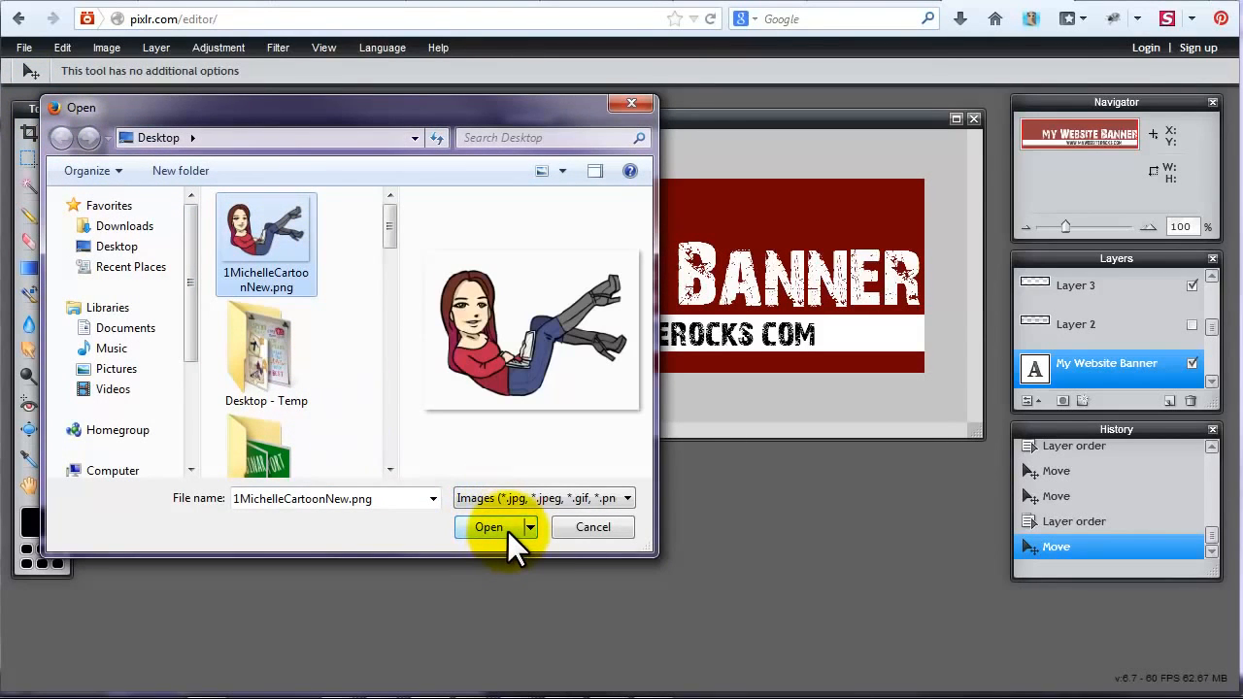
click(507, 530)
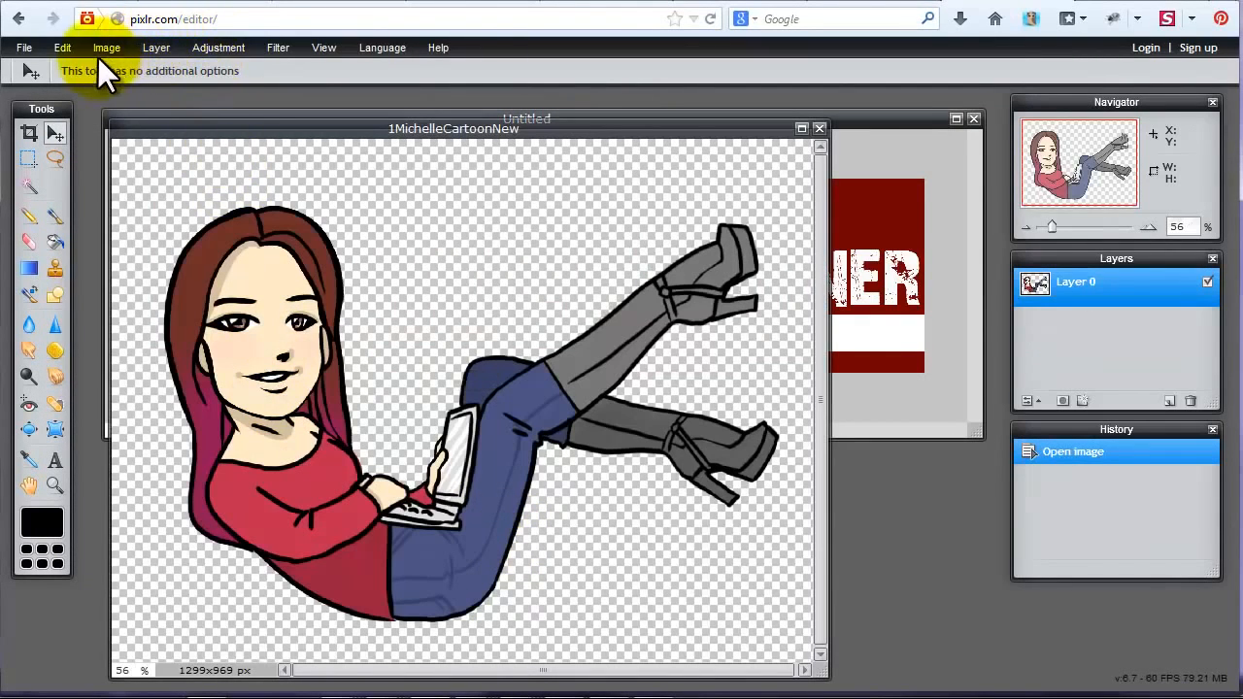
Copy the entire cartoon image and paste it into the banner image as a new layer.
click(65, 50)
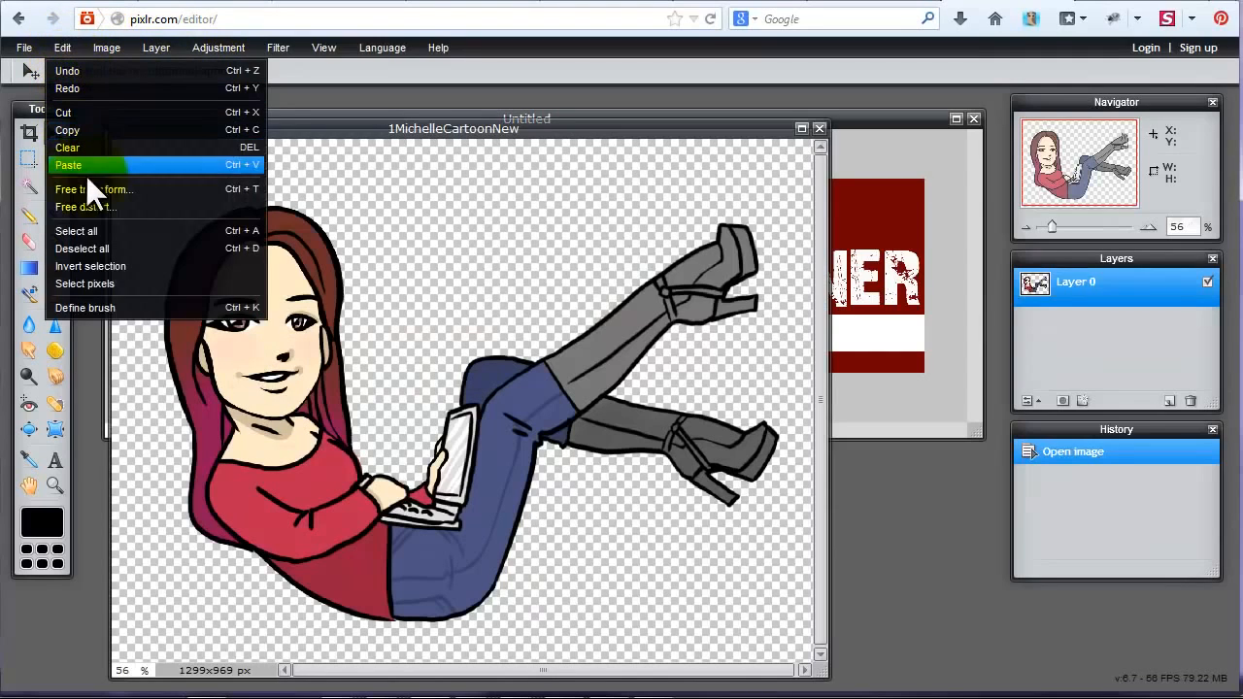
click(88, 234)
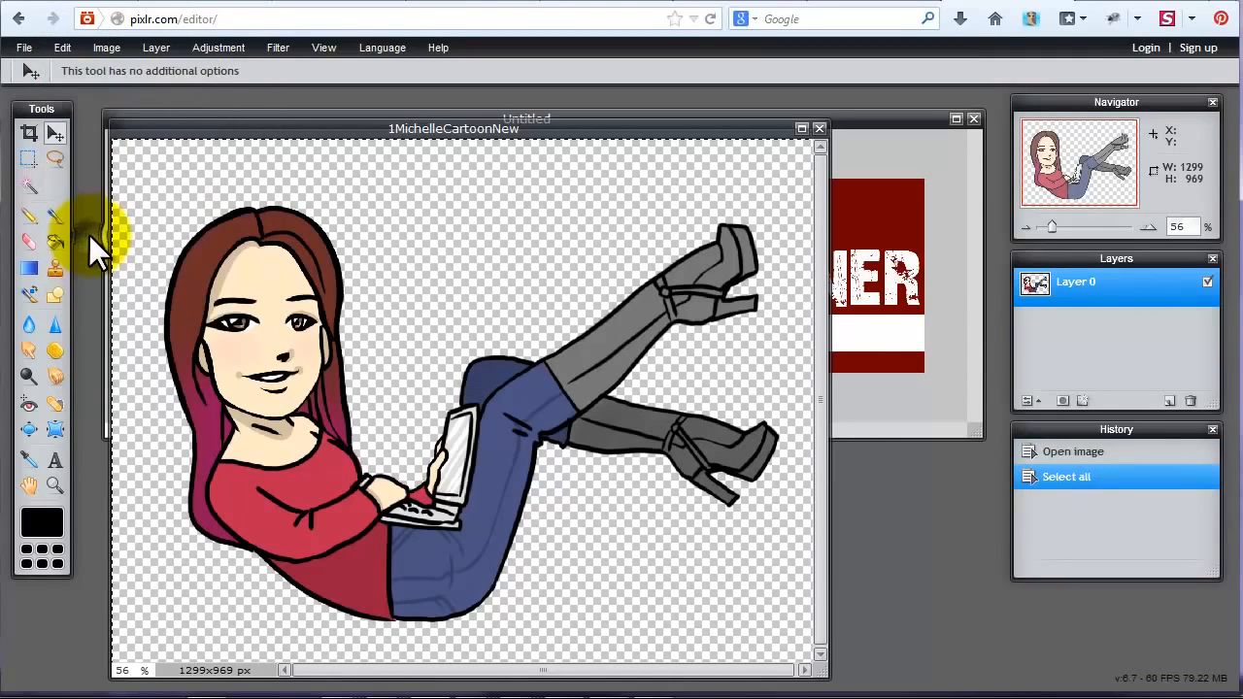
click(61, 48)
click(79, 132)
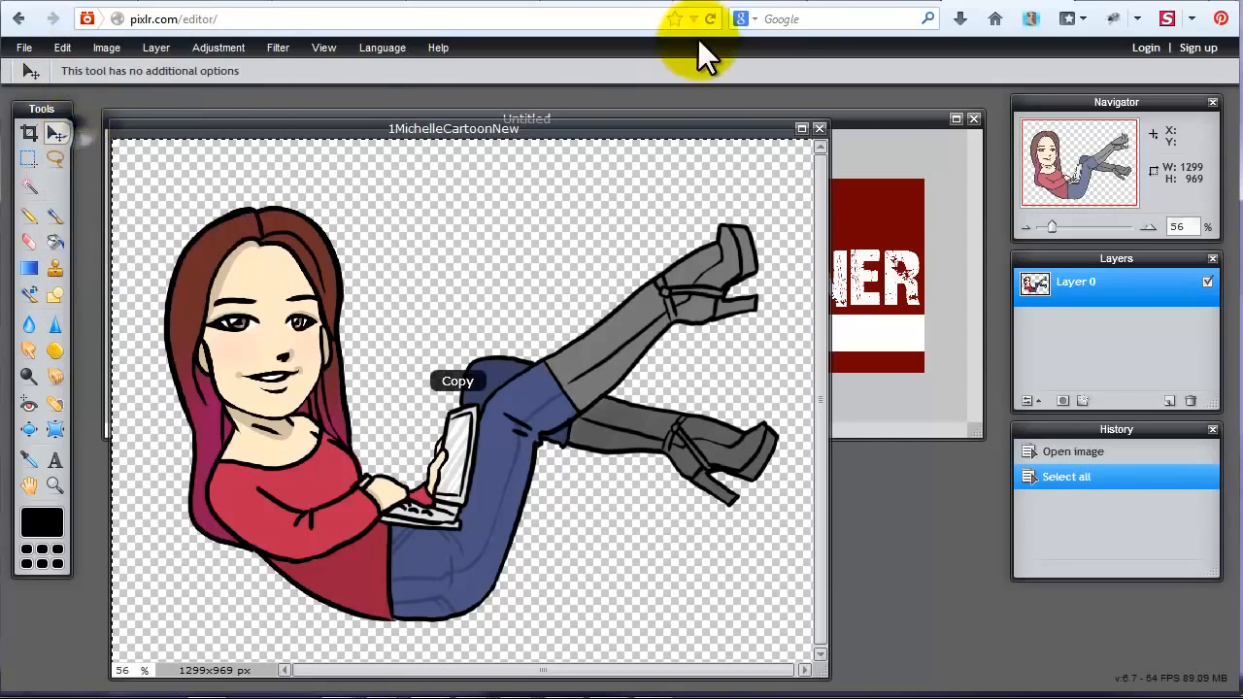
click(888, 124)
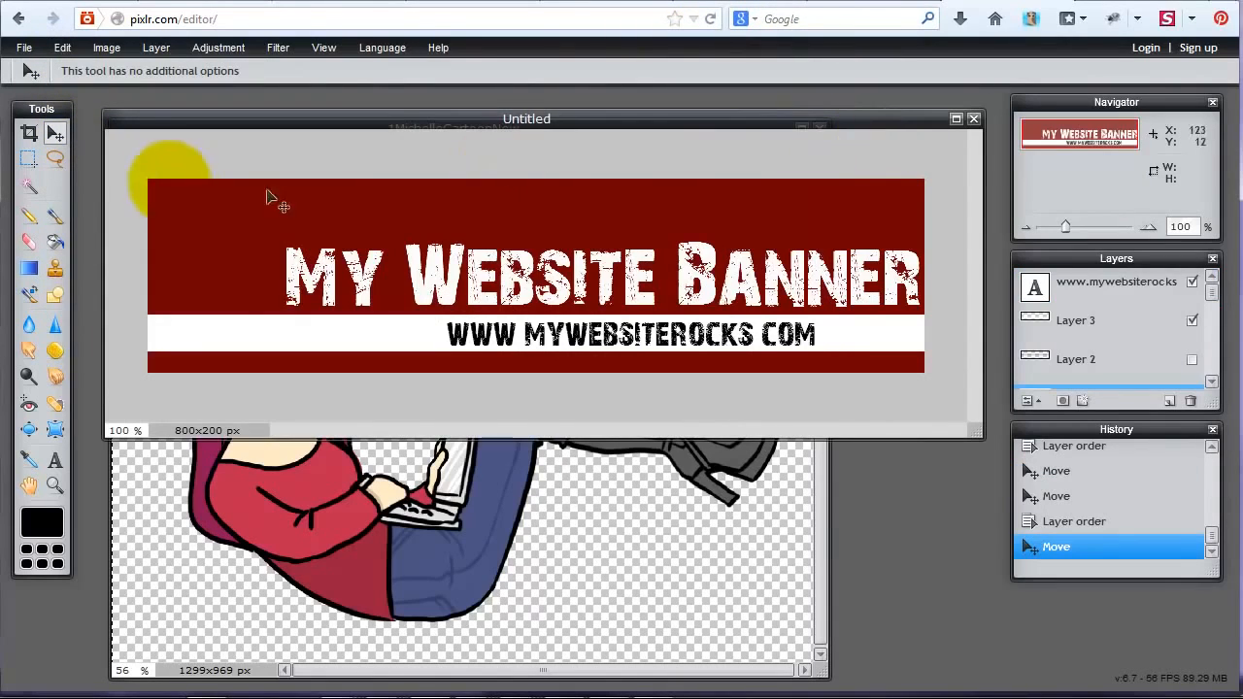
click(60, 47)
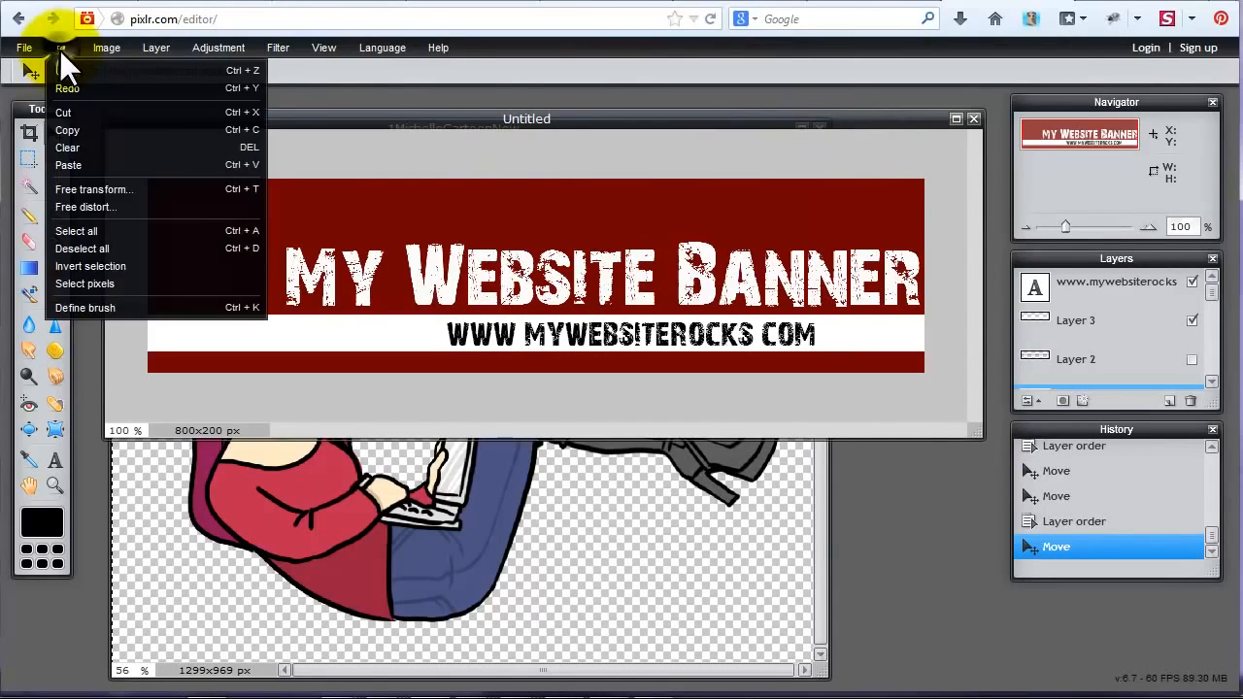
click(90, 164)
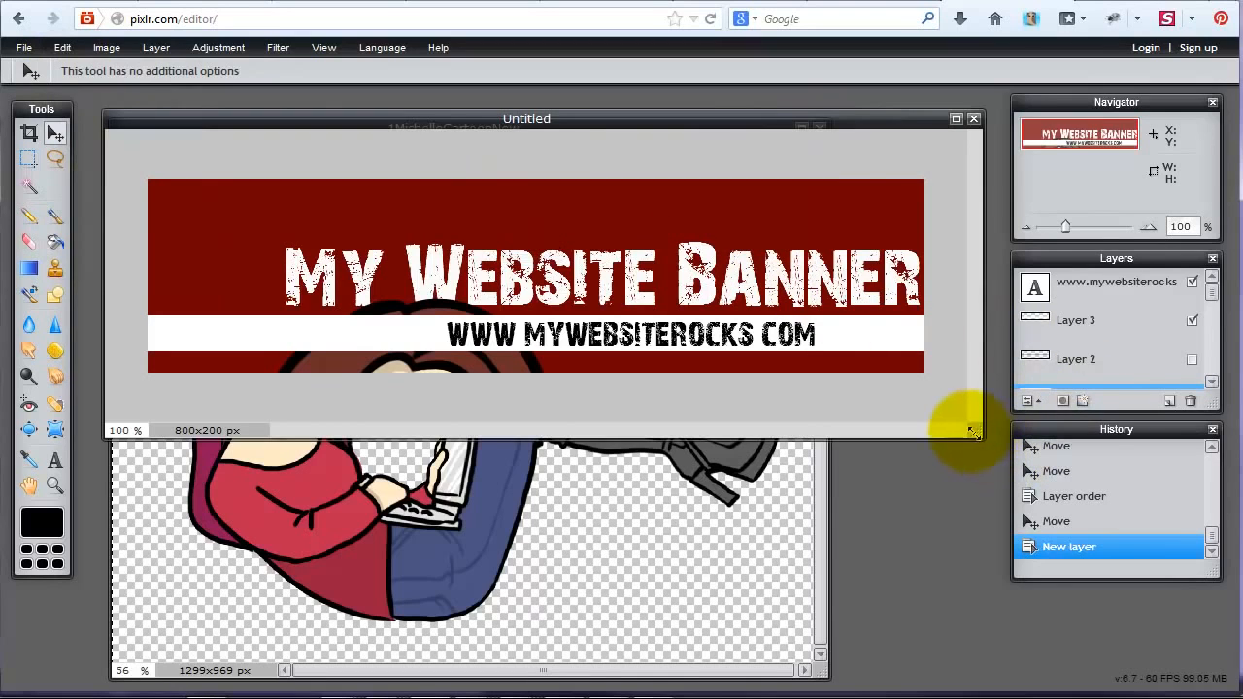
Enlarge the banner window, start a free transform on the cartoon layer and move the cartoon up and left.
drag(970, 430, 1043, 670)
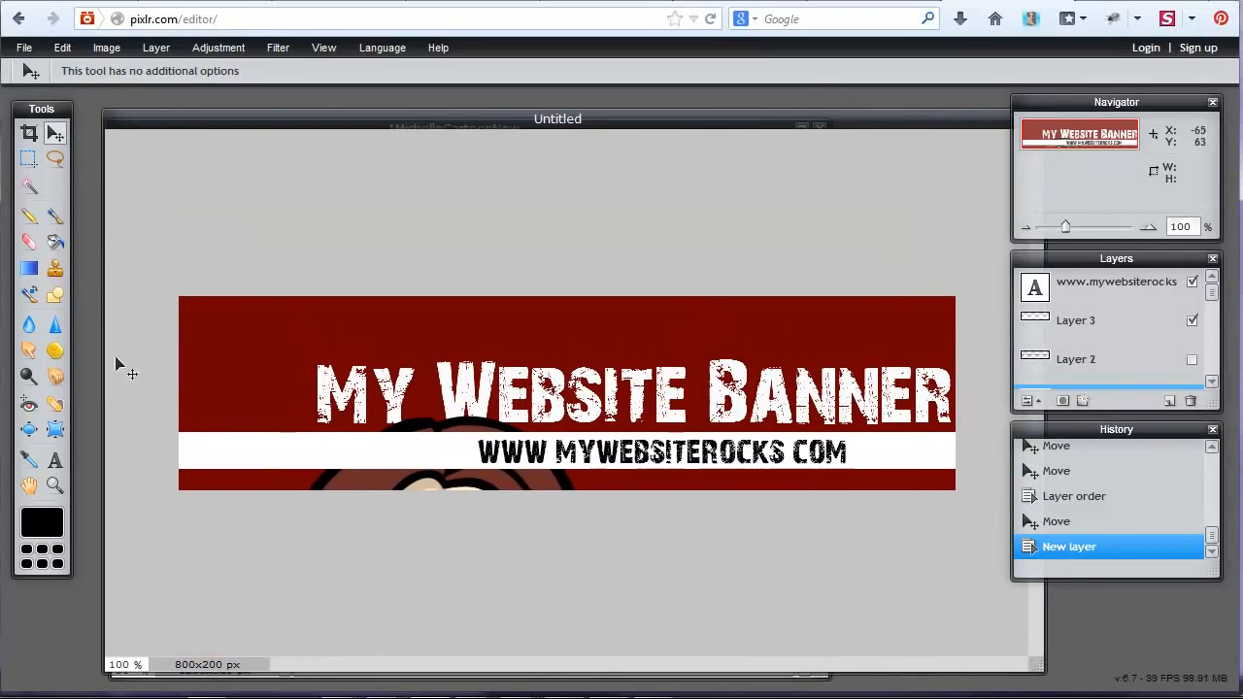
click(23, 136)
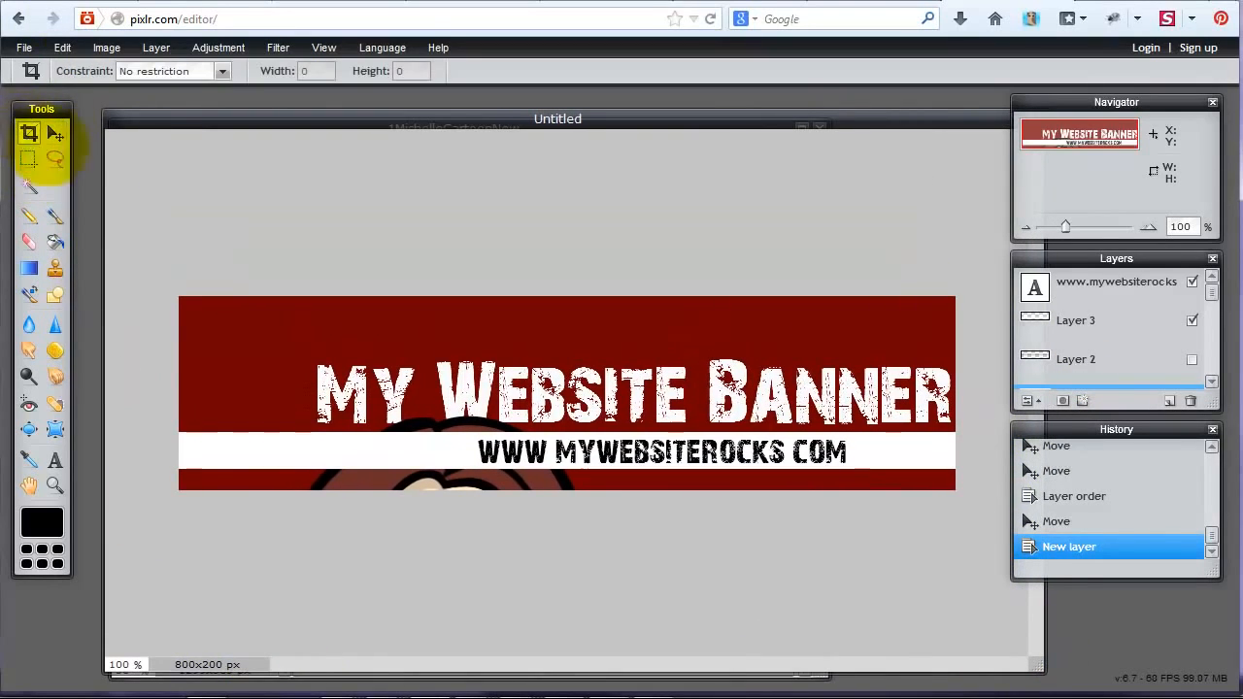
scroll(1097, 379, down, 2)
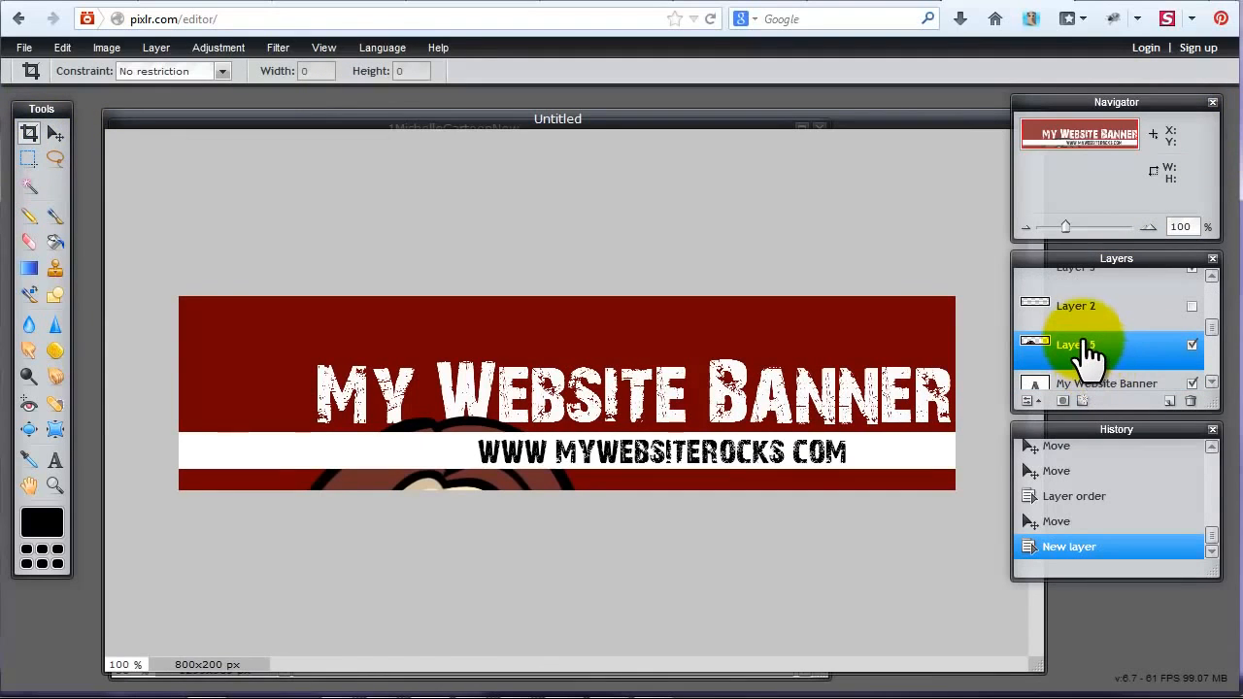
double_click(1086, 346)
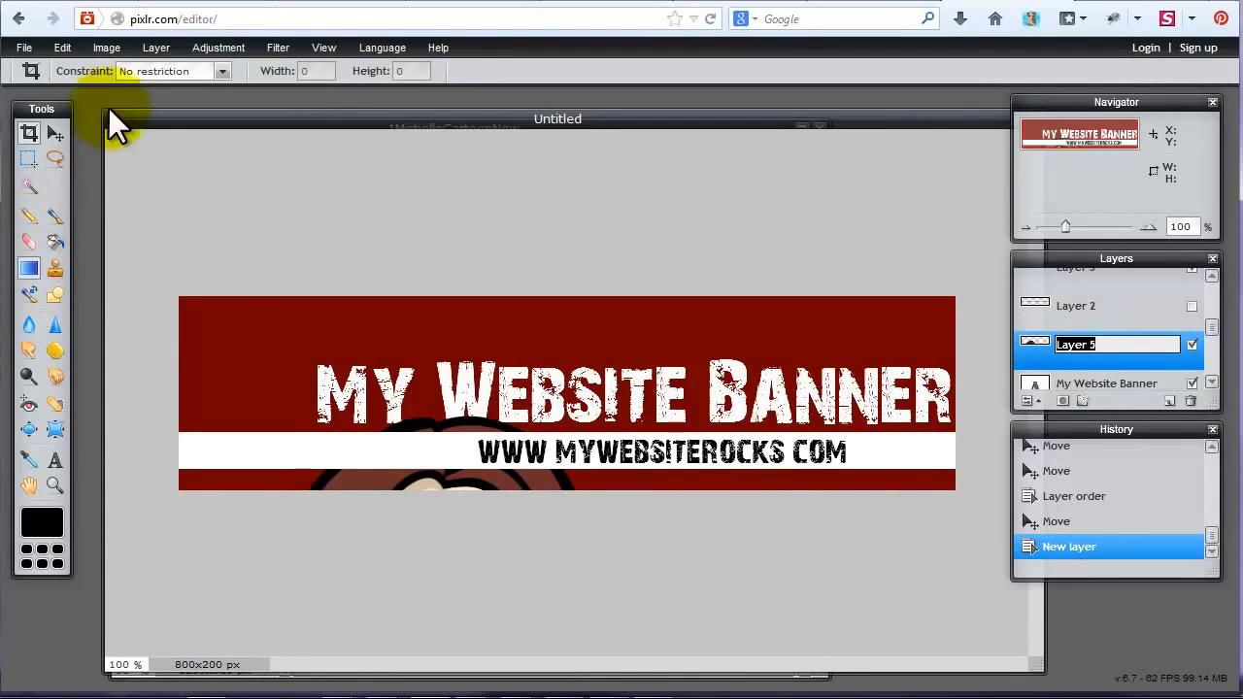
click(65, 47)
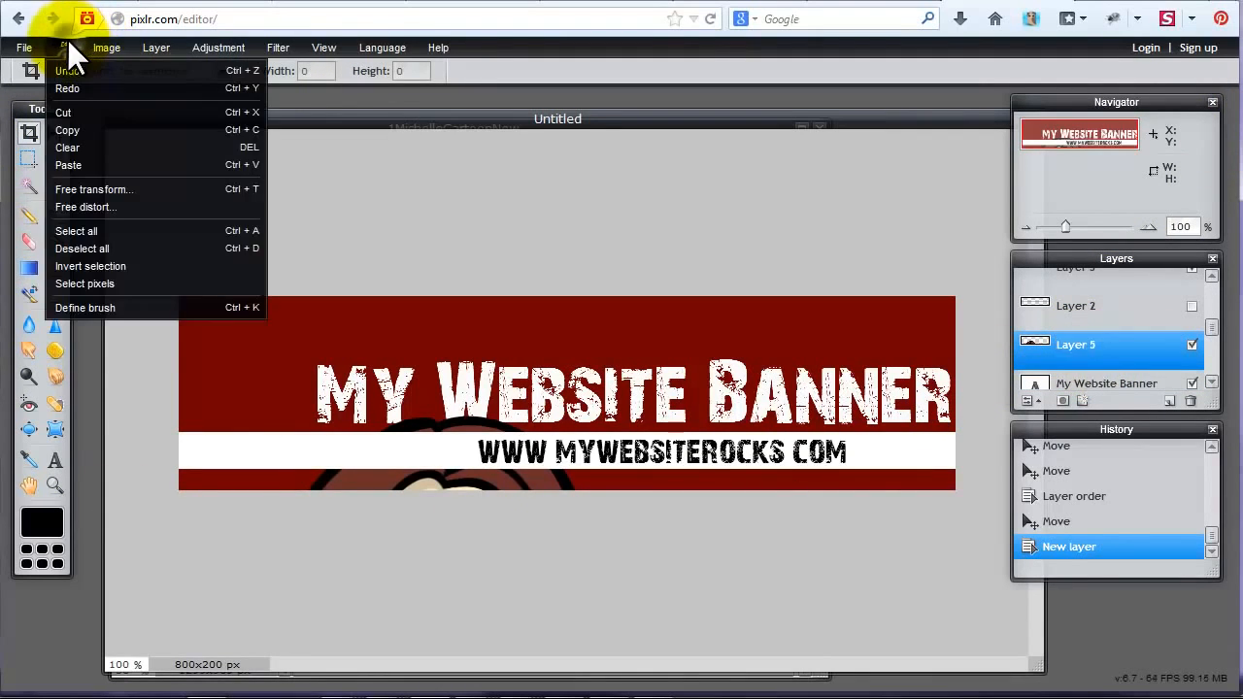
click(110, 186)
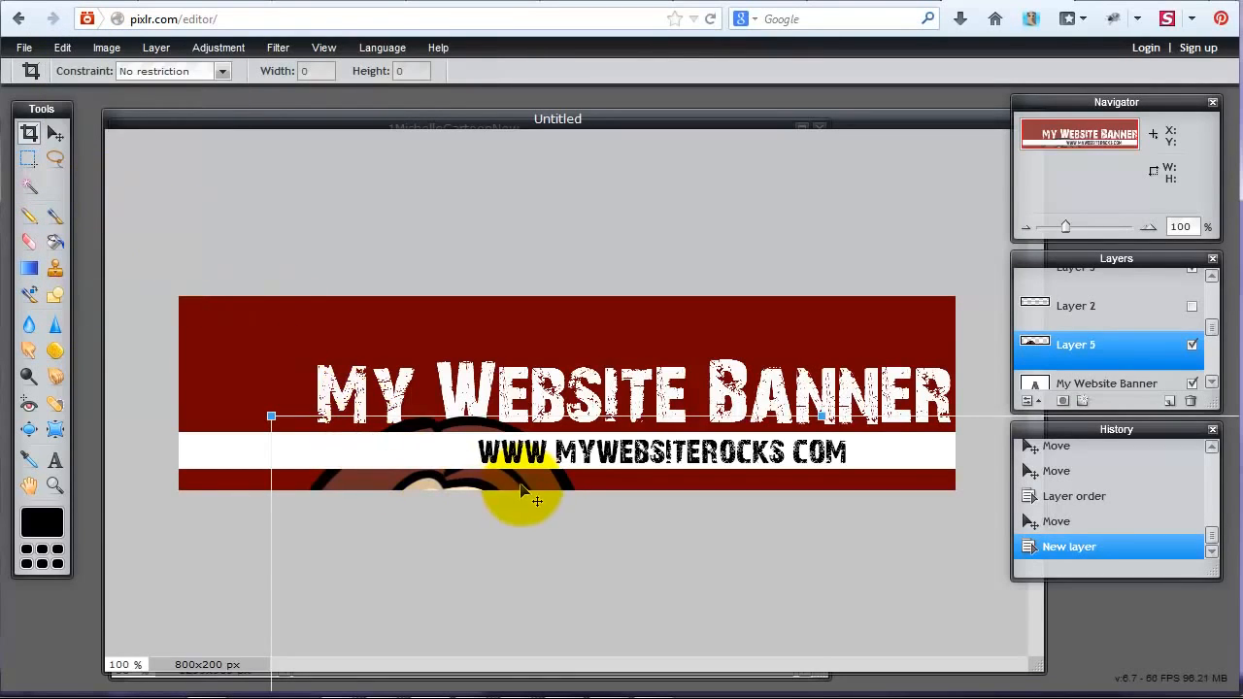
drag(514, 500, 392, 256)
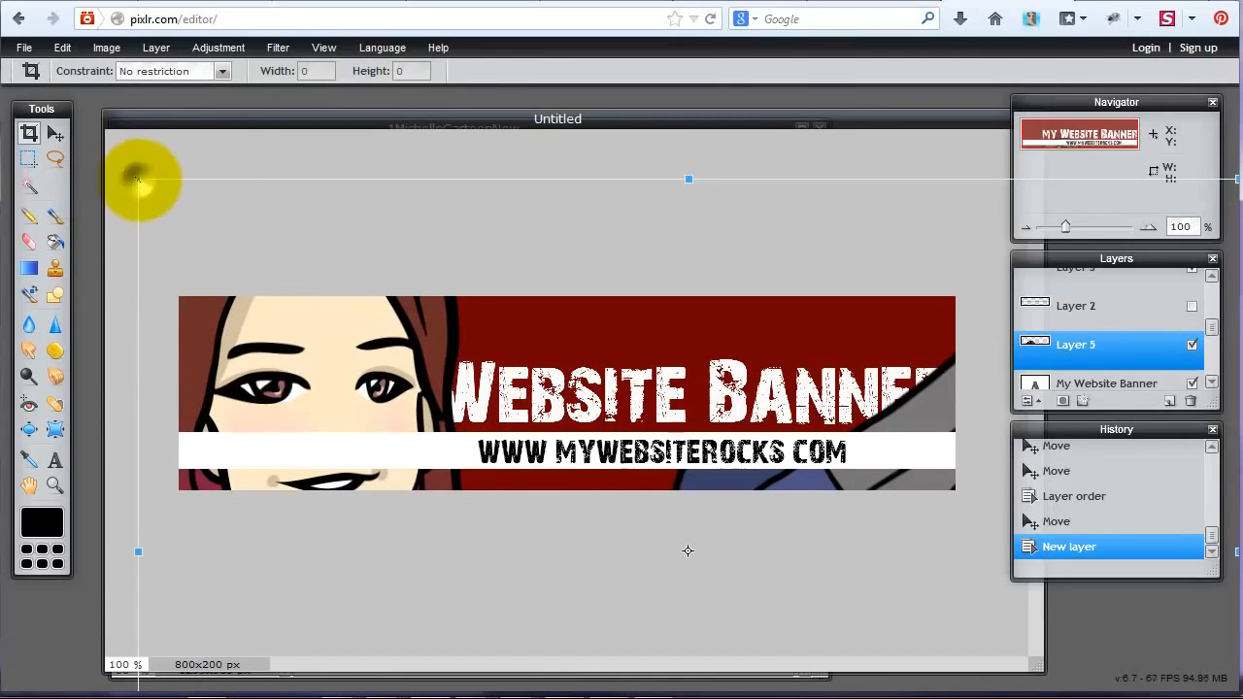
Scale the cartoon down, place it at the banner's left end within the canvas and apply the transform.
drag(138, 179, 489, 443)
drag(643, 507, 359, 351)
drag(216, 268, 270, 306)
drag(326, 419, 234, 410)
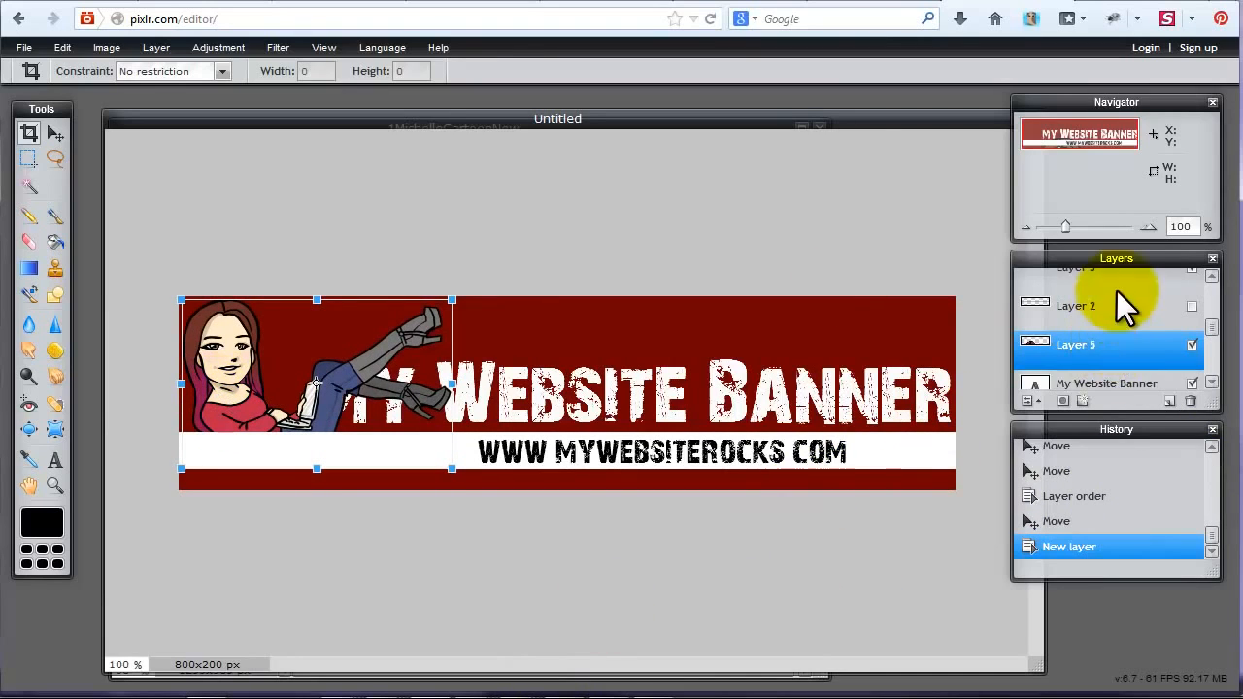
click(1116, 352)
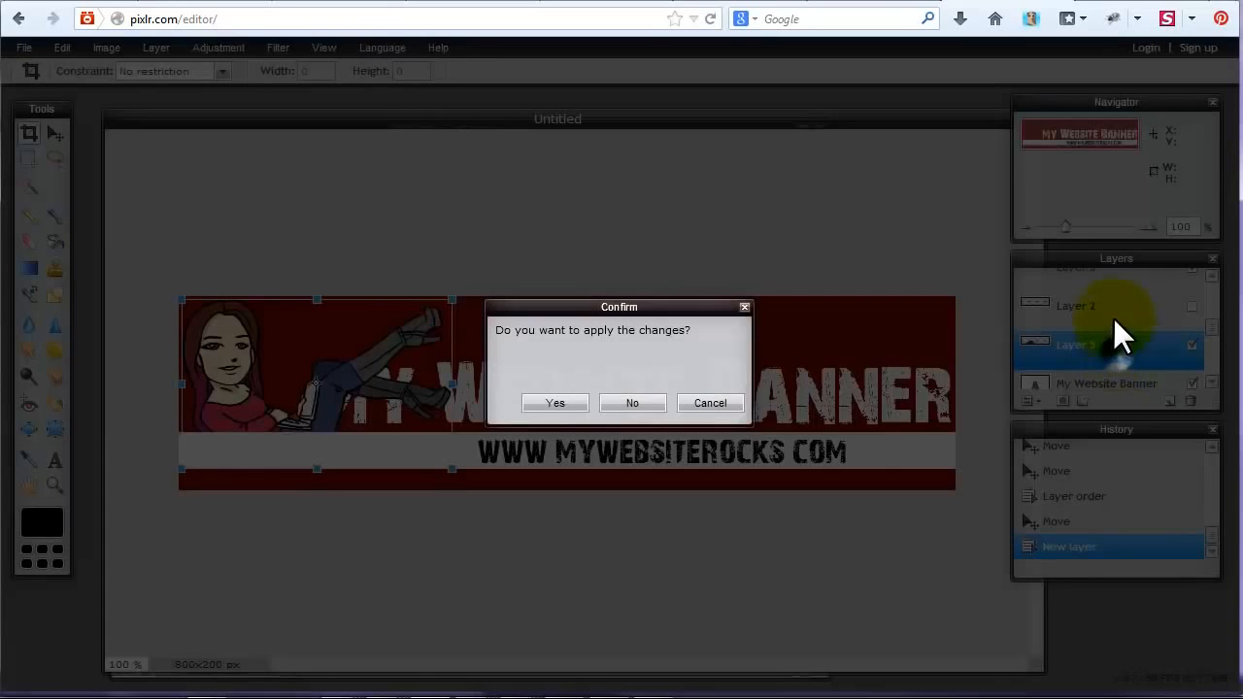
click(565, 401)
Layer the cartoon above the white band and free-transform it slightly larger to fill the banner's height at the left end.
drag(1095, 355, 1108, 320)
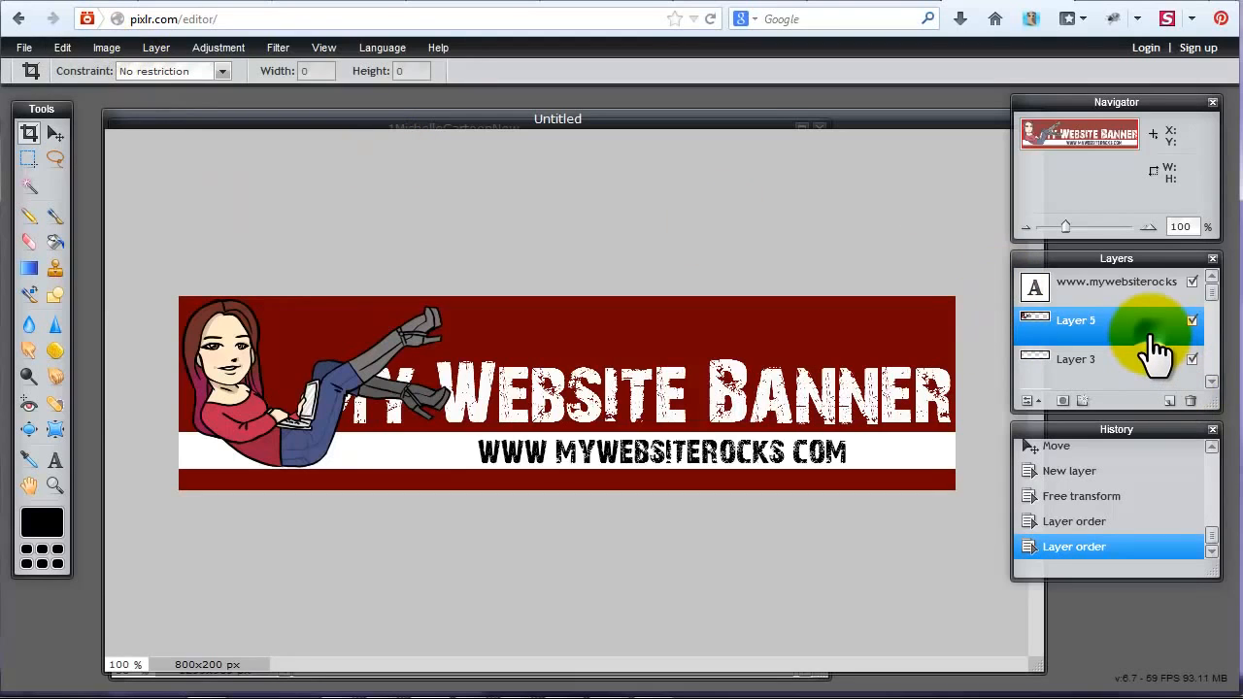
click(71, 46)
click(67, 189)
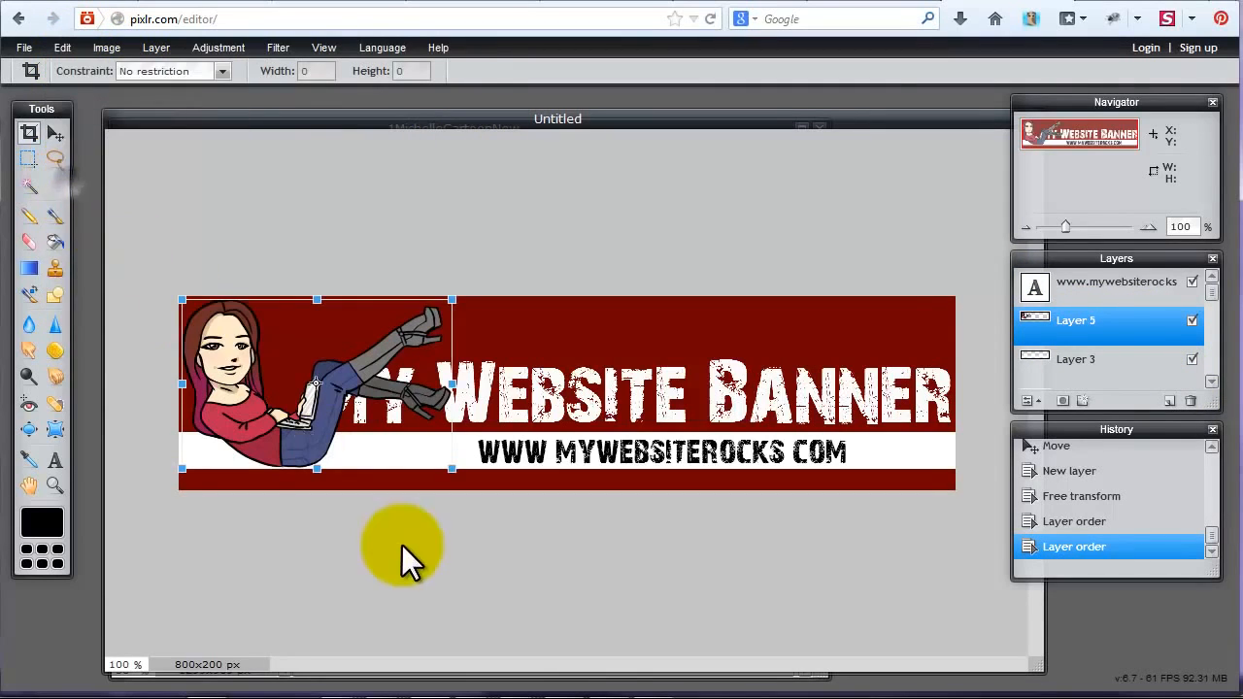
drag(450, 472, 460, 479)
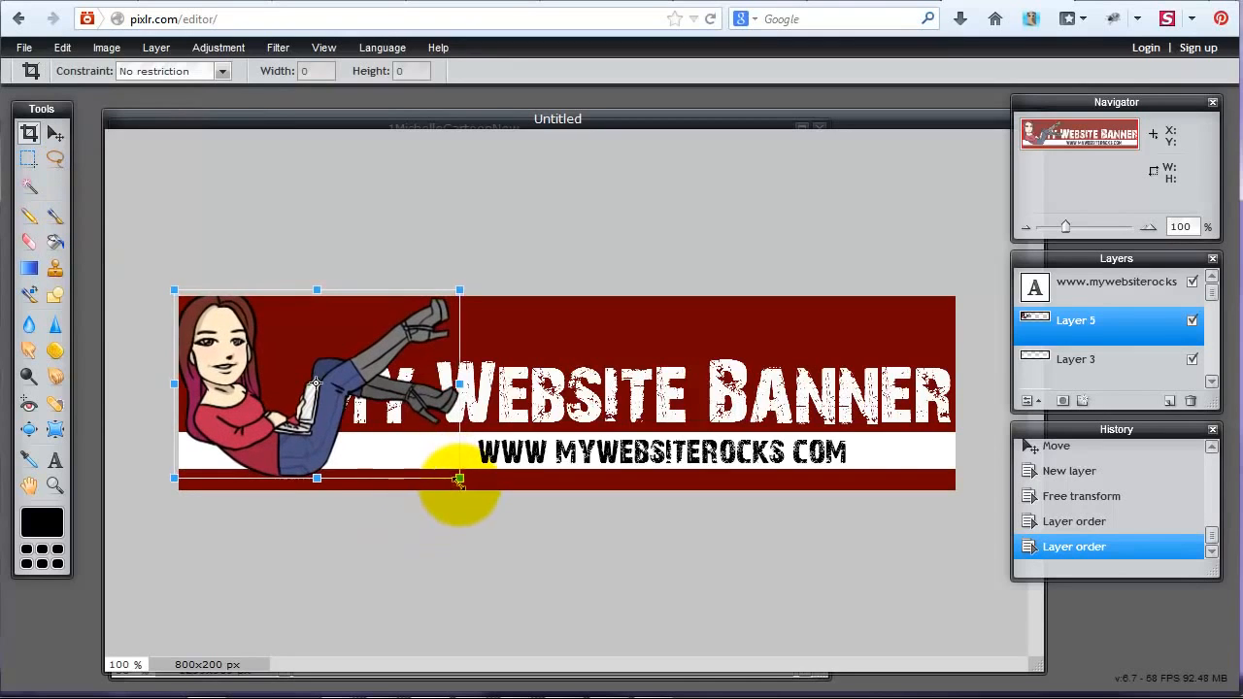
drag(331, 398, 341, 410)
click(501, 569)
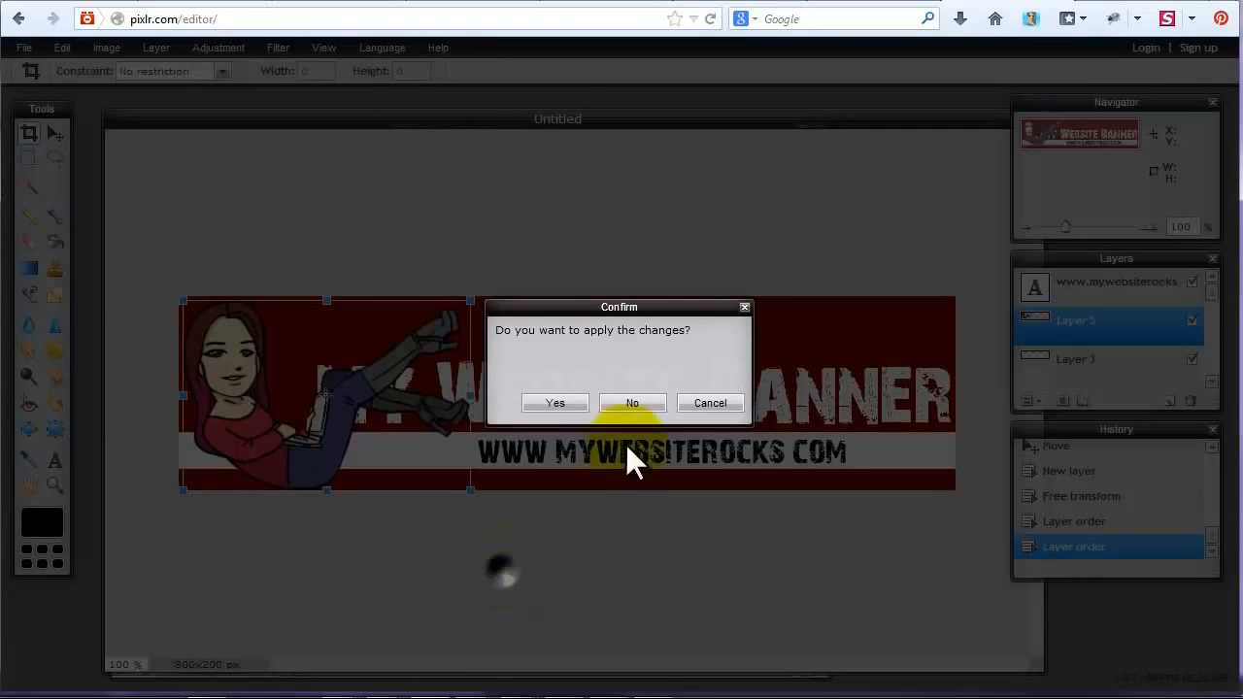
click(564, 401)
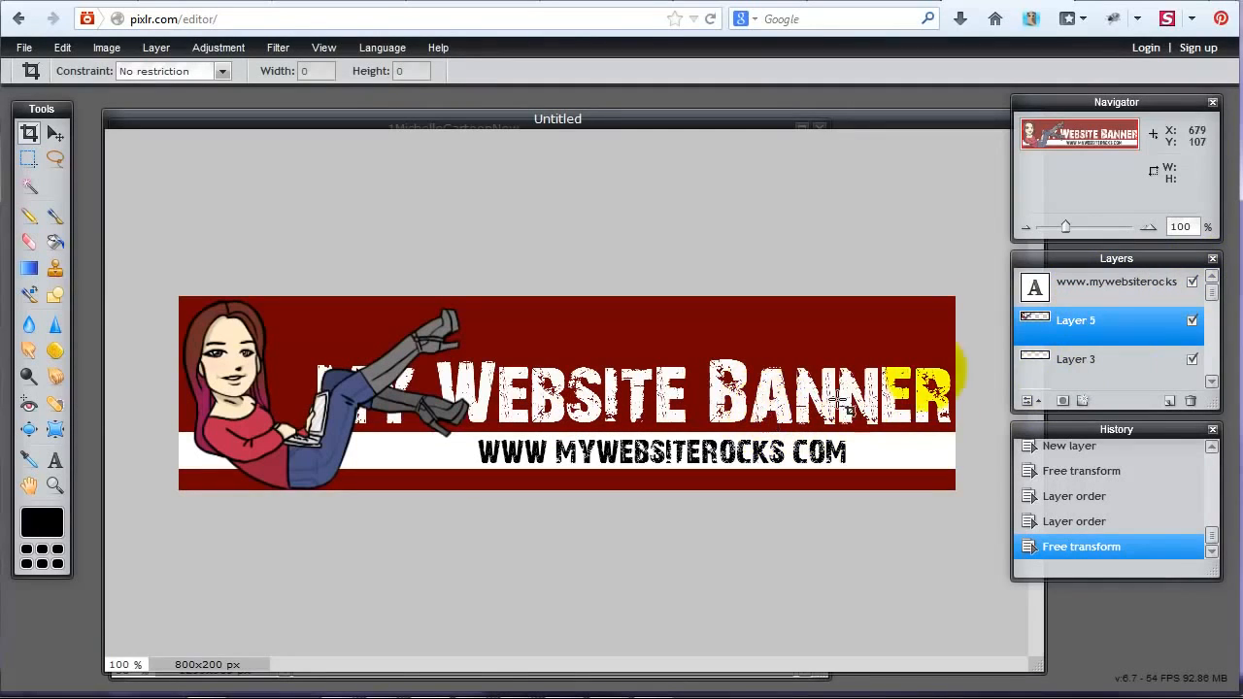
Edit the title text so that "My Website" and "Banner" sit on separate lines.
scroll(1160, 340, down, 3)
click(1135, 332)
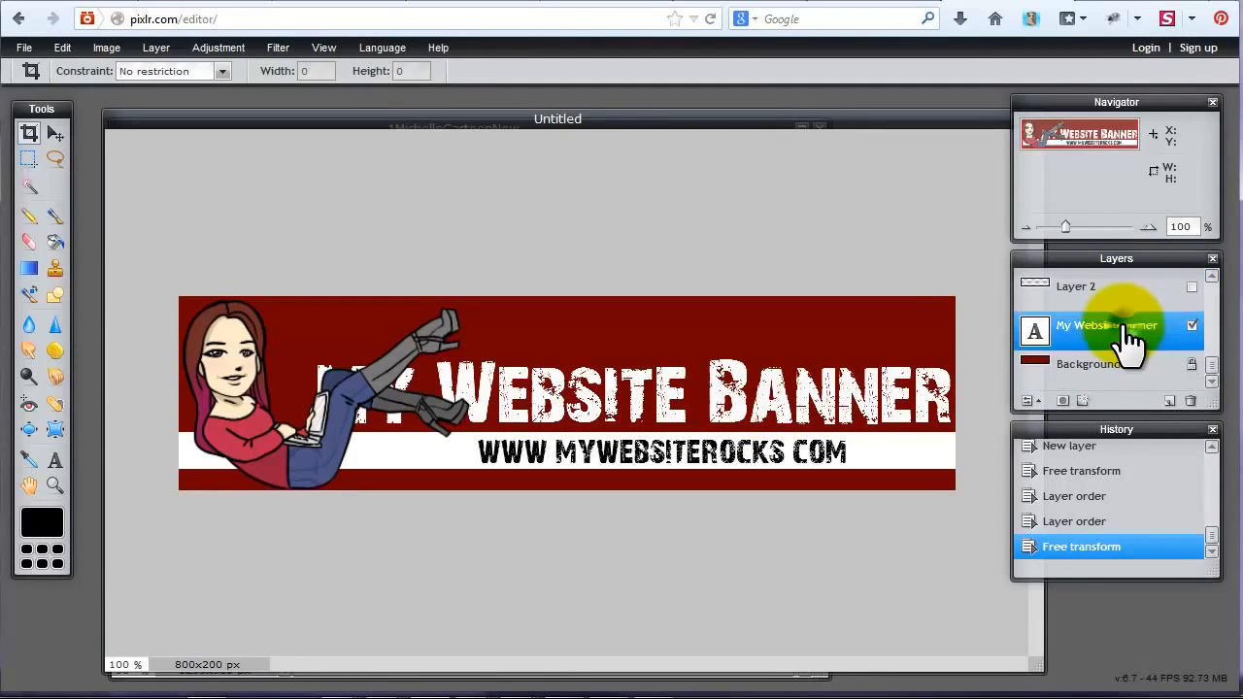
click(57, 458)
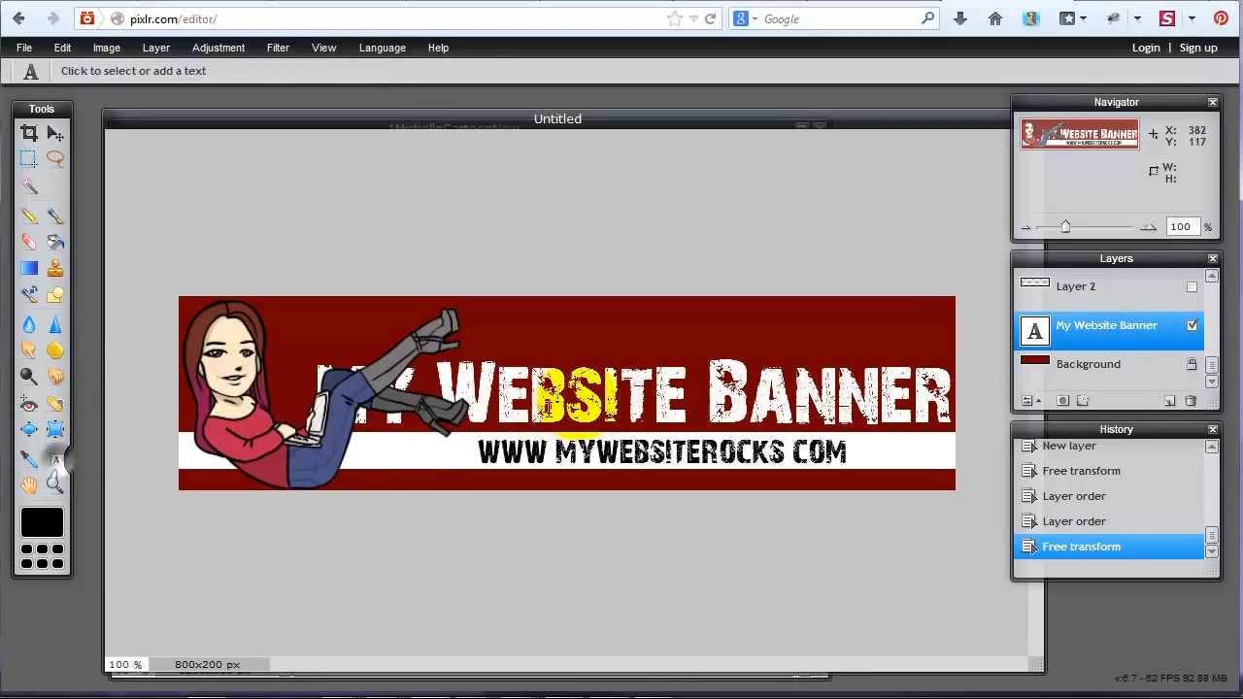
click(729, 398)
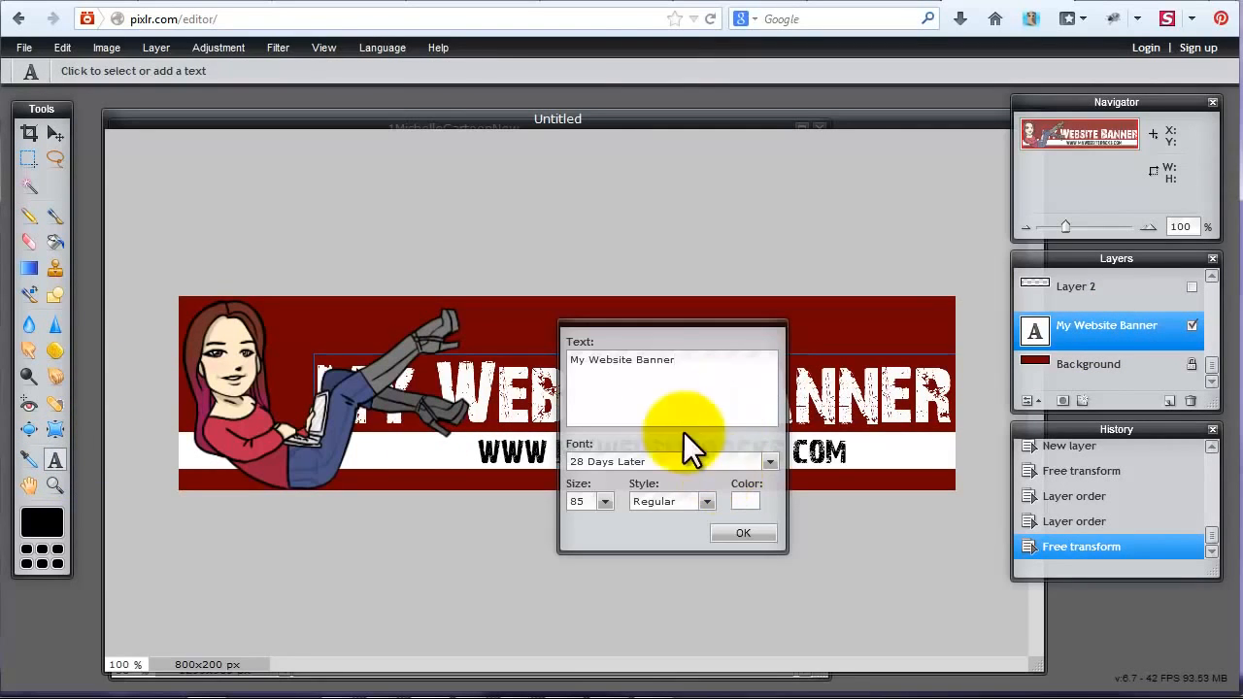
click(632, 365)
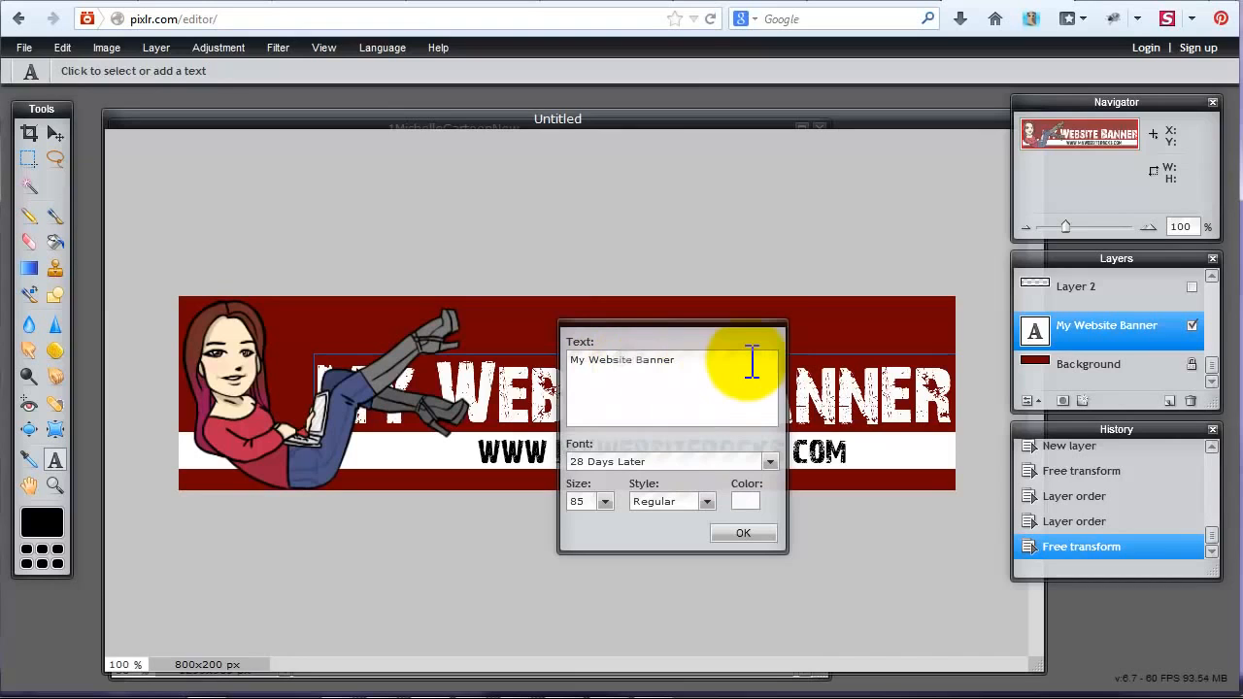
key(Return)
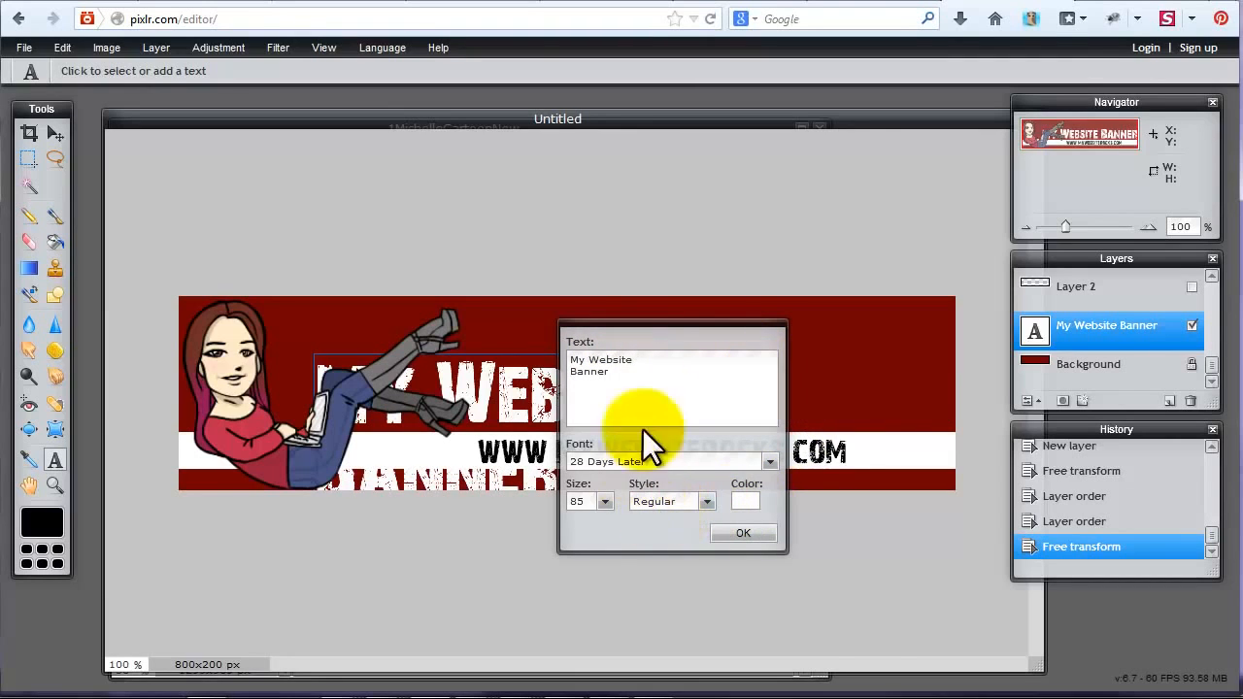
drag(625, 325, 960, 234)
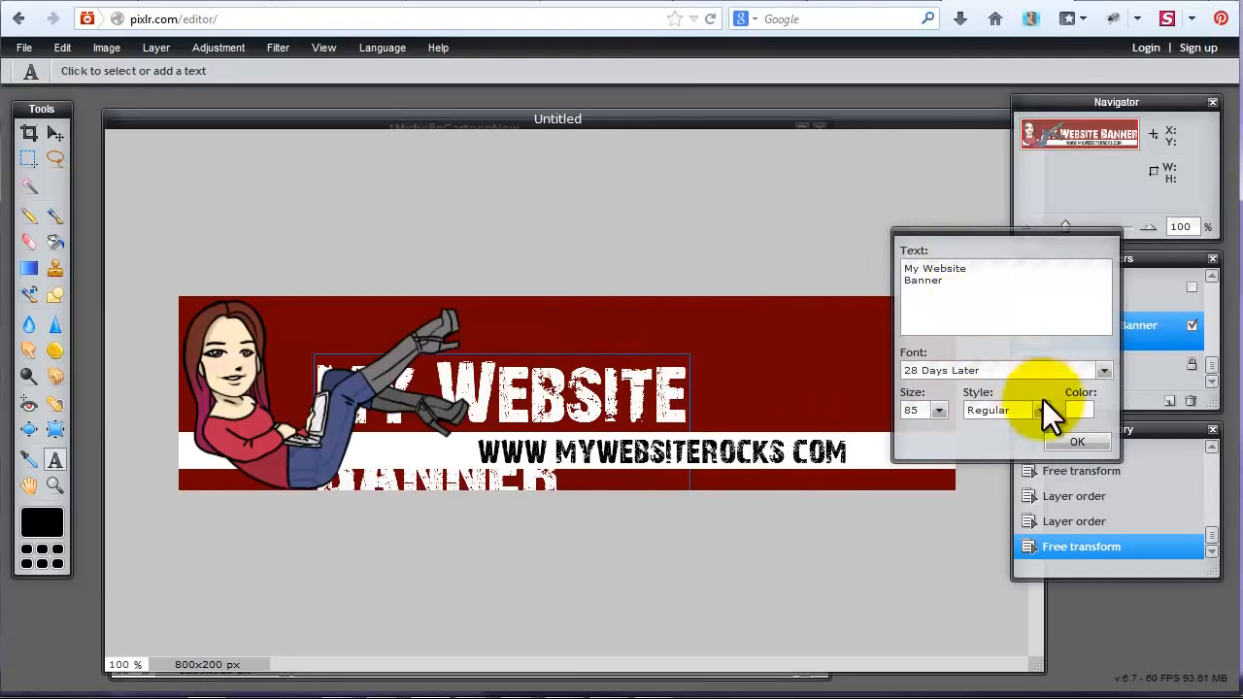
Set the title's text size to 79 and indent "Banner" with spaces to centre it under "My Website".
click(950, 293)
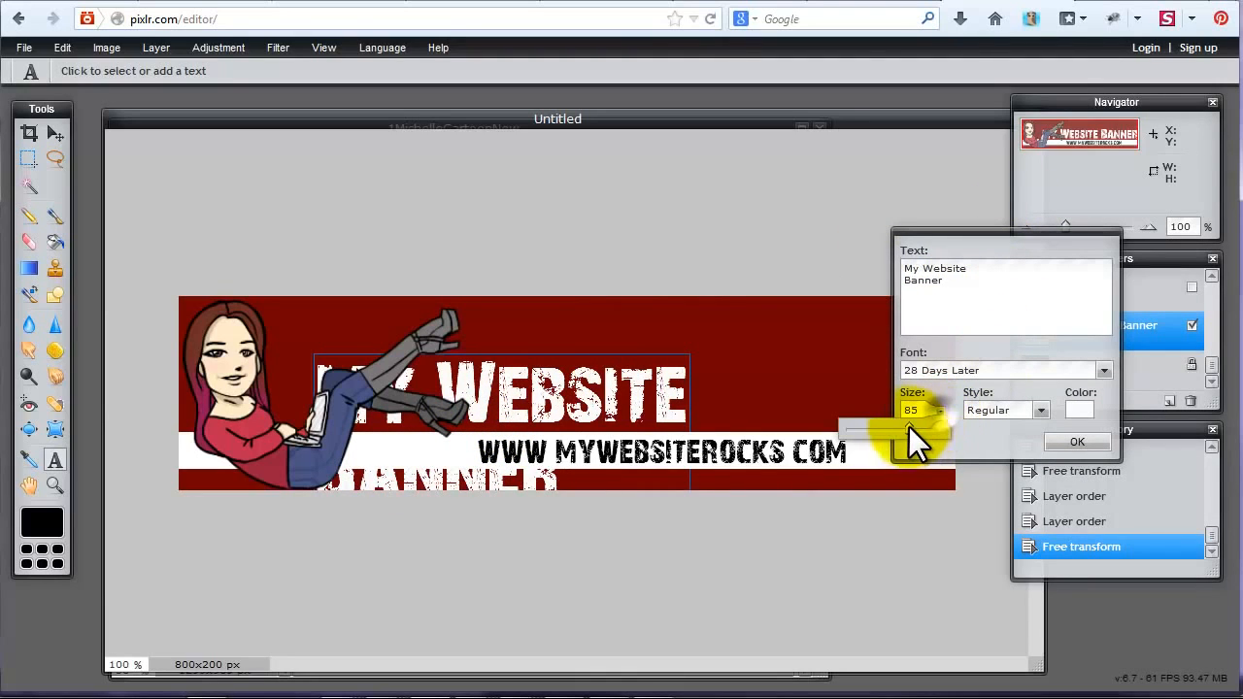
mouse_move(908, 426)
mouse_down()
mouse_move(896, 426)
mouse_move(909, 427)
mouse_up()
click(922, 292)
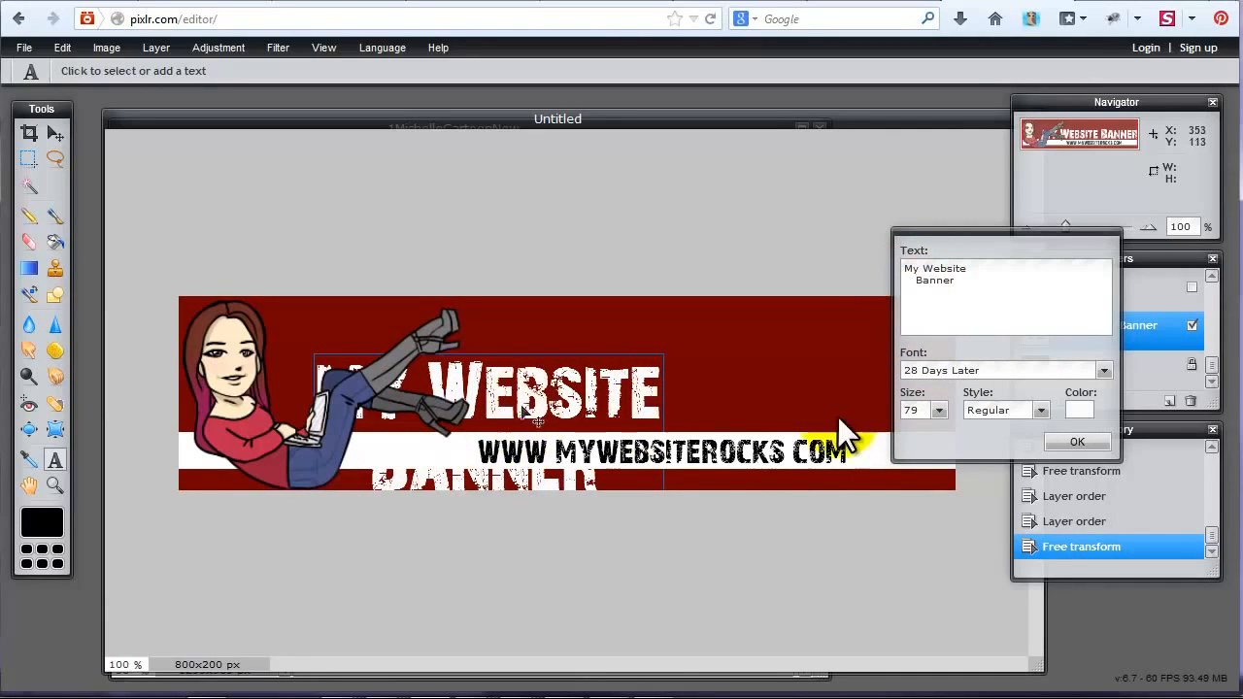
click(1076, 442)
Move the two-line title up and right into the empty area above the white band.
click(45, 134)
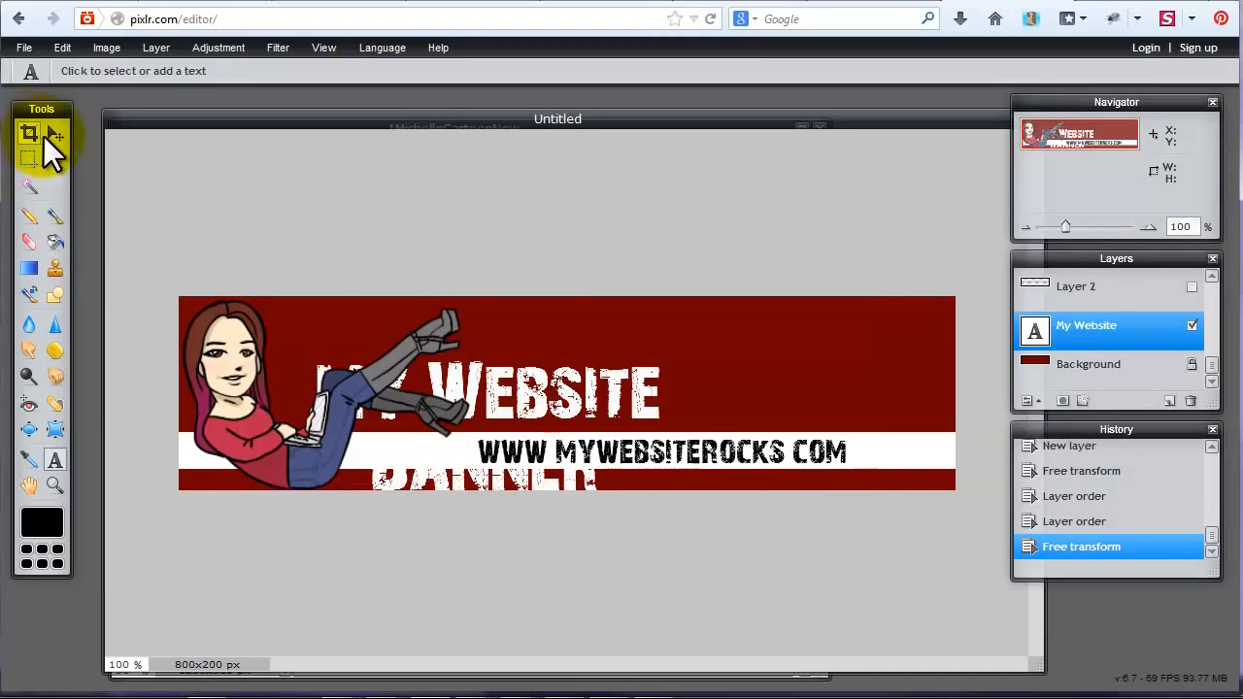
drag(587, 398, 815, 335)
Move the white band down slightly to leave a gap below the title.
click(1078, 290)
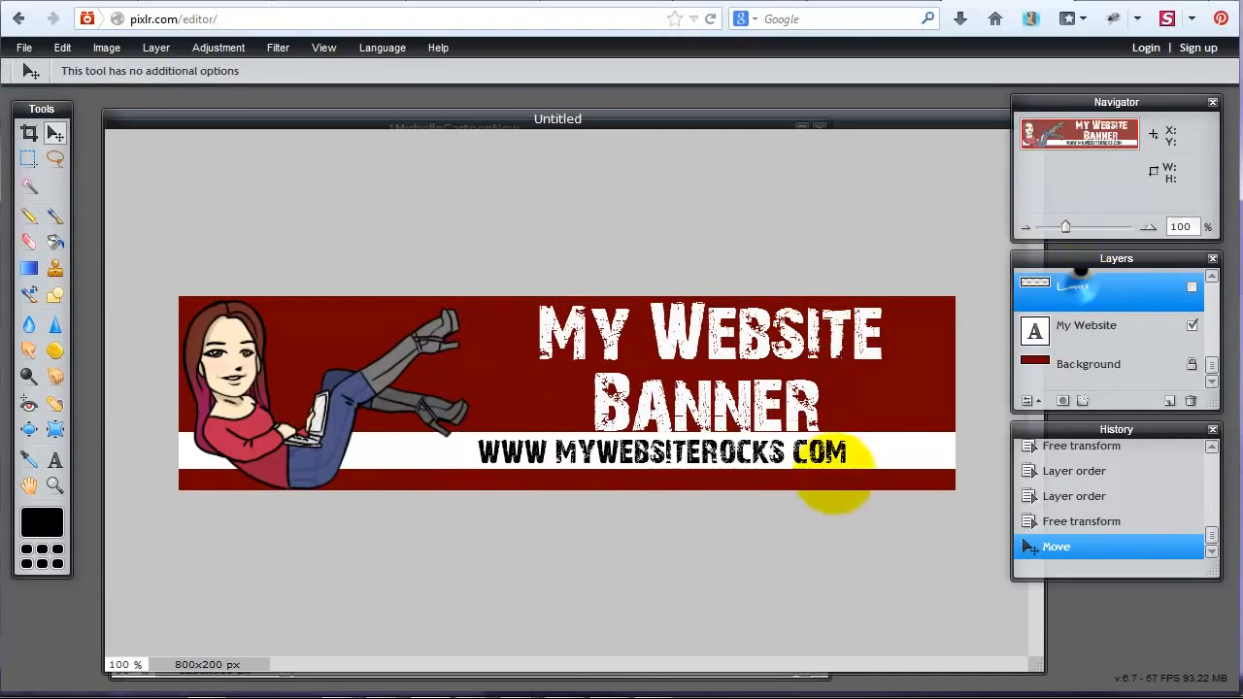
click(899, 476)
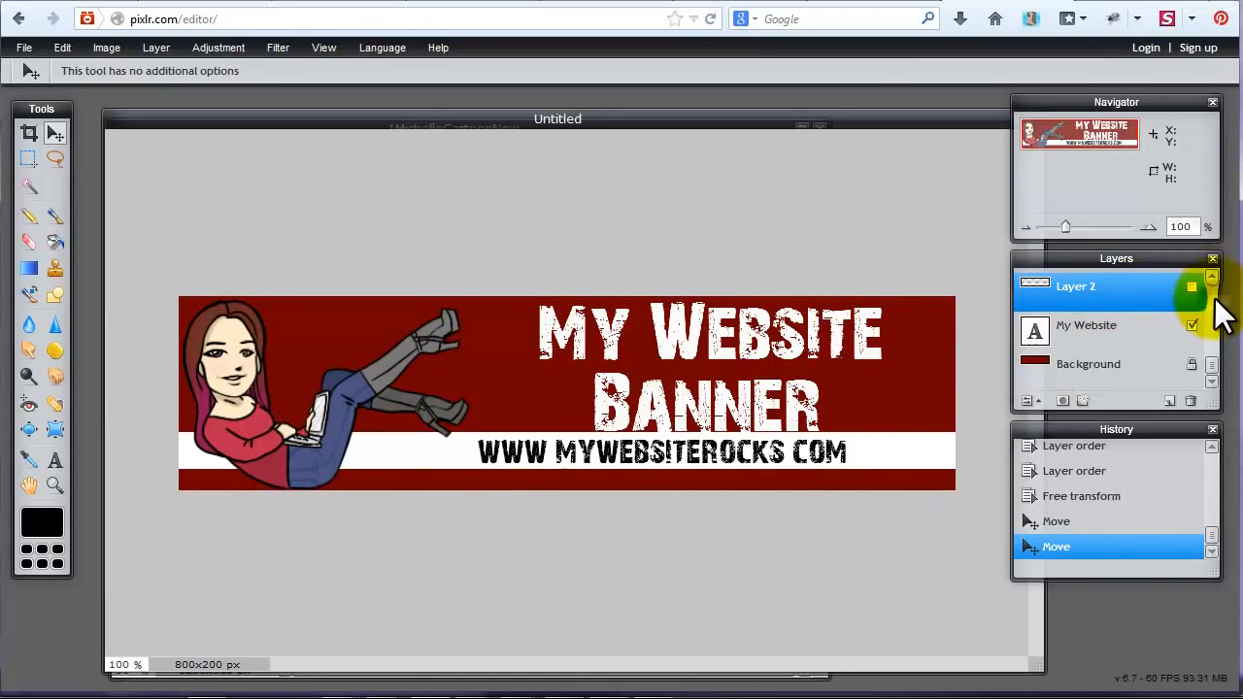
click(1211, 278)
click(1211, 277)
click(1211, 278)
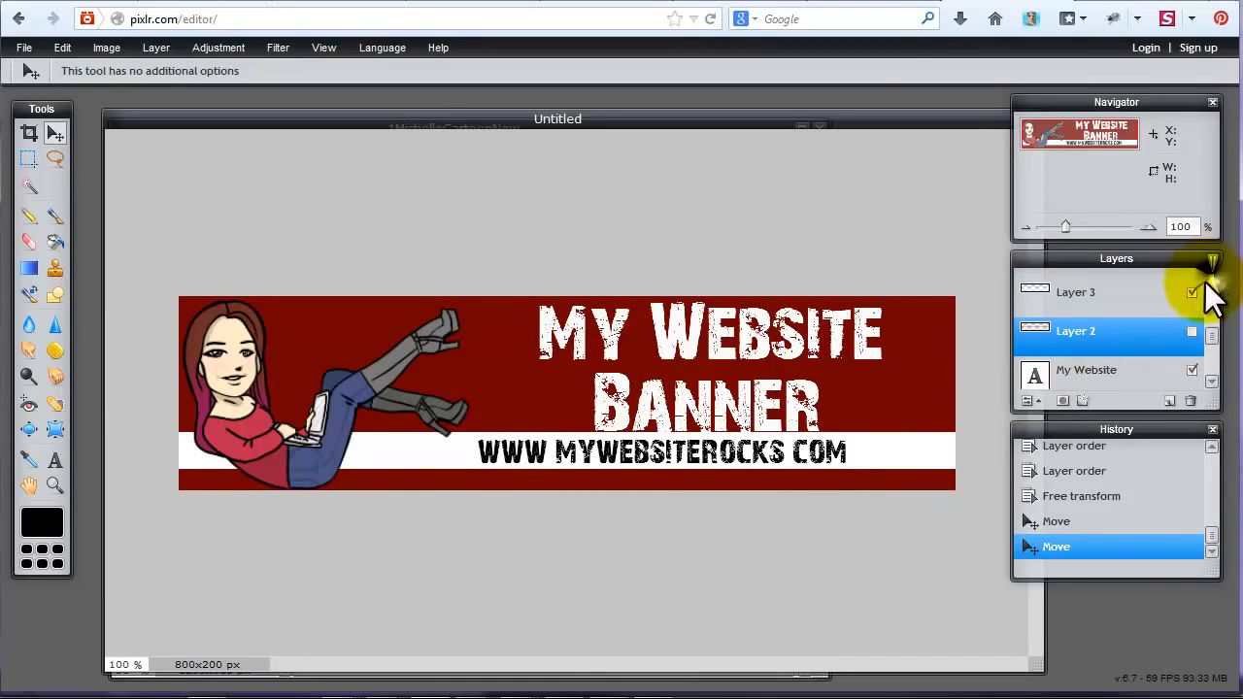
drag(1136, 305, 1137, 280)
drag(867, 446, 868, 458)
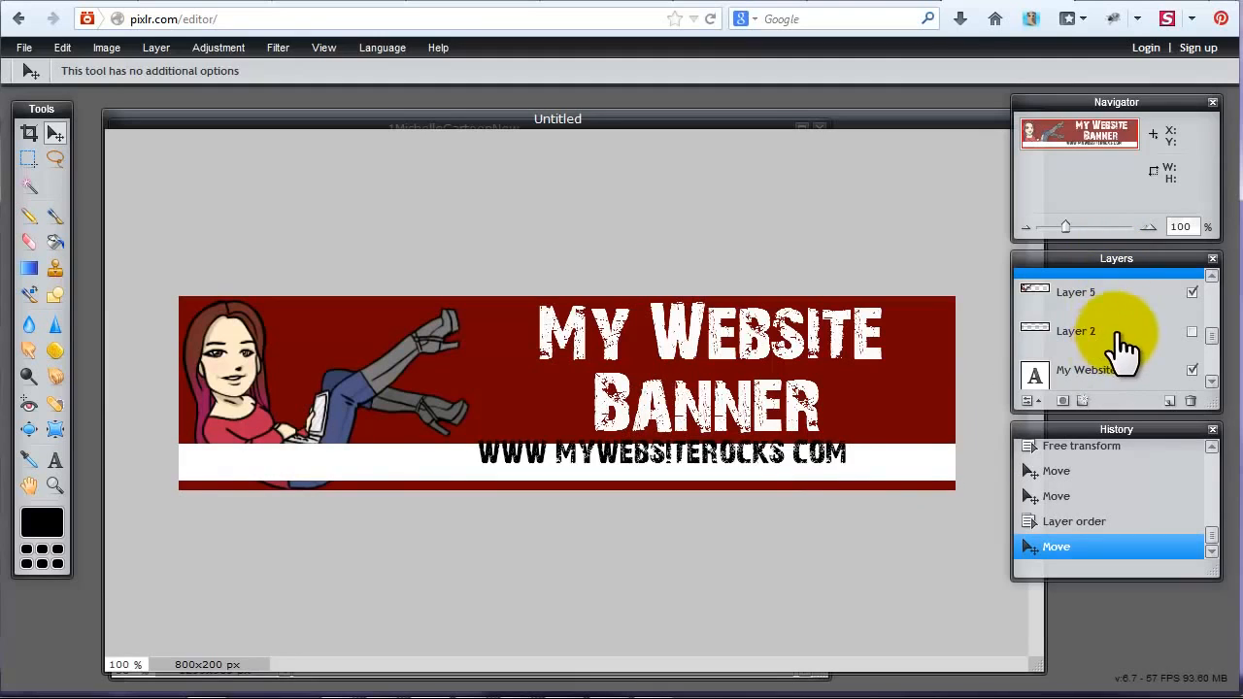
Reorder the layers so the cartoon is back above the white band.
click(1085, 299)
right_click(1084, 294)
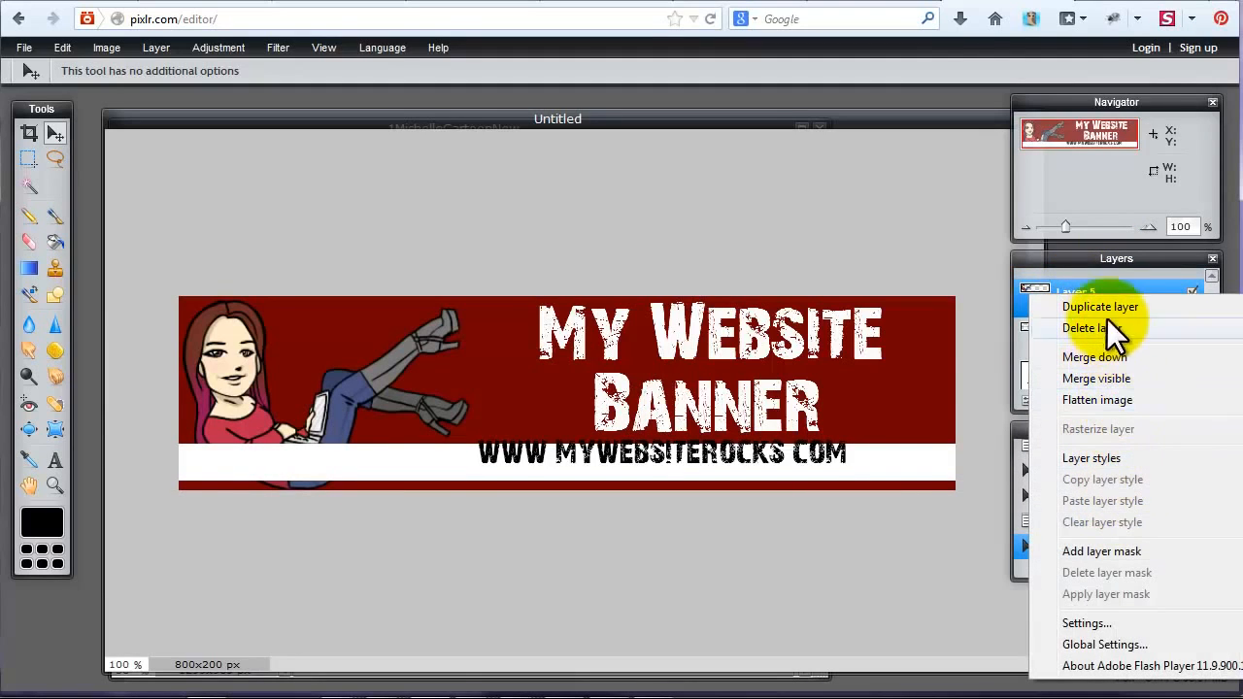
click(940, 607)
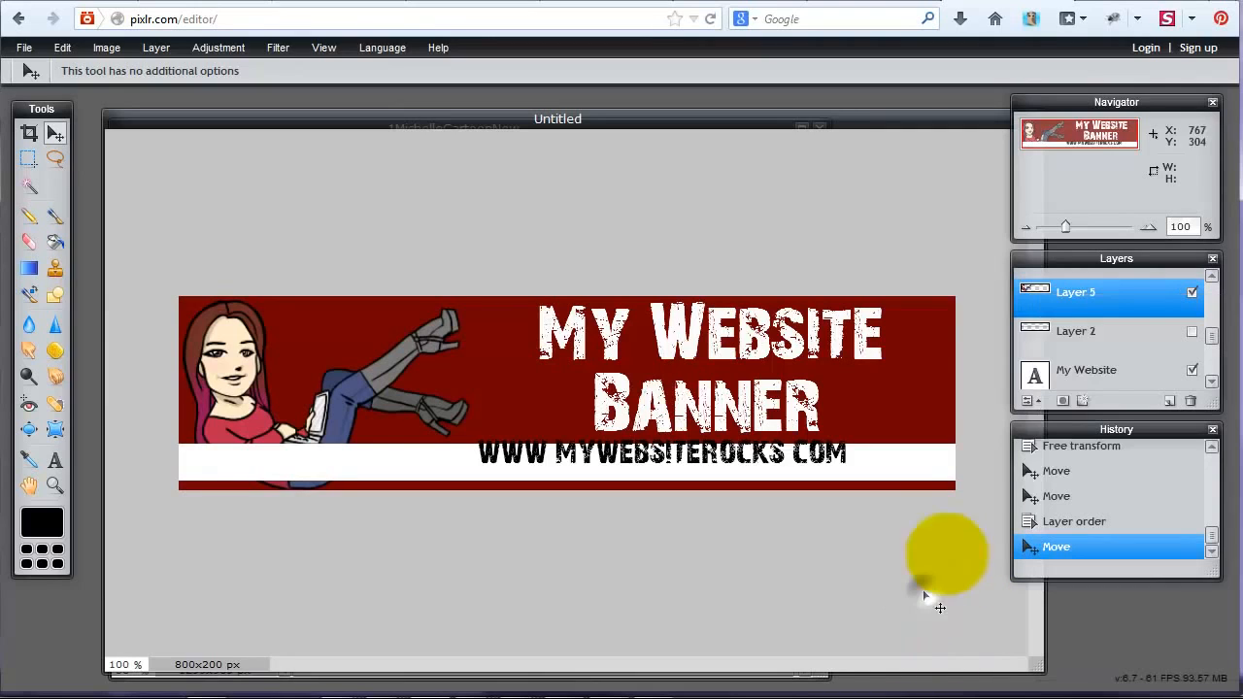
click(1078, 296)
mouse_move(1079, 295)
mouse_down()
mouse_move(1079, 280)
mouse_move(1090, 340)
mouse_move(1081, 301)
mouse_up()
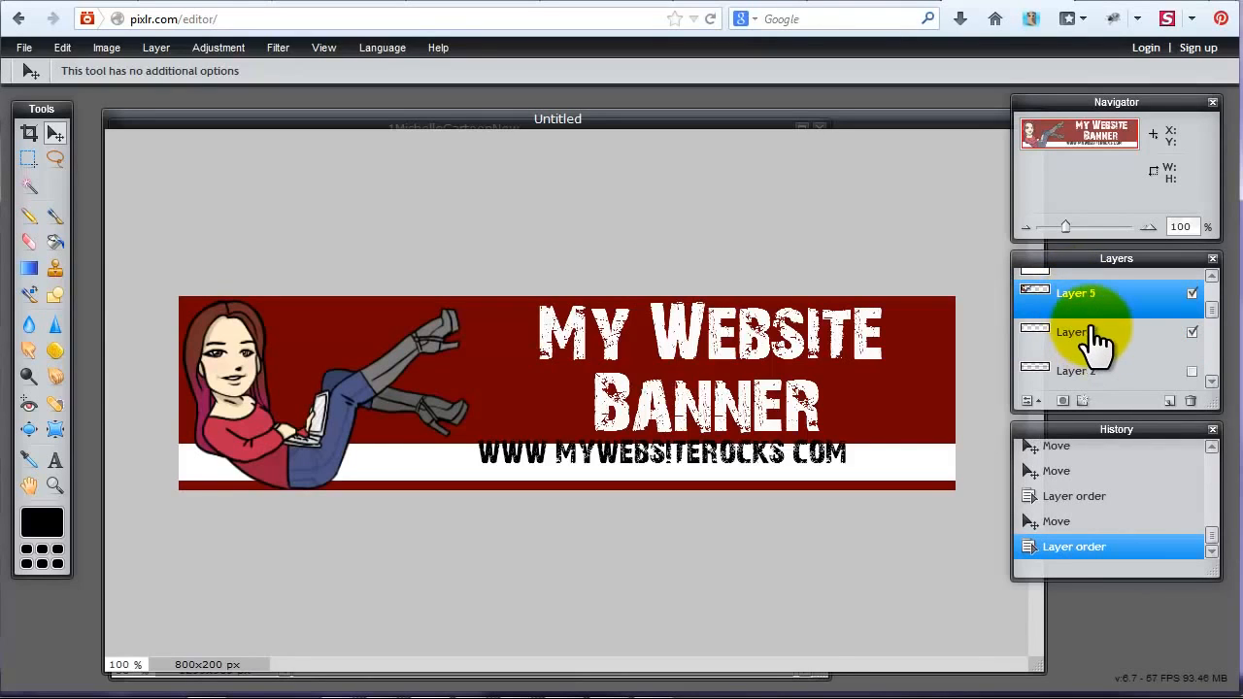
Move the website address down and slightly right so it is vertically centred on the white band.
scroll(1090, 328, up, 1)
click(1088, 285)
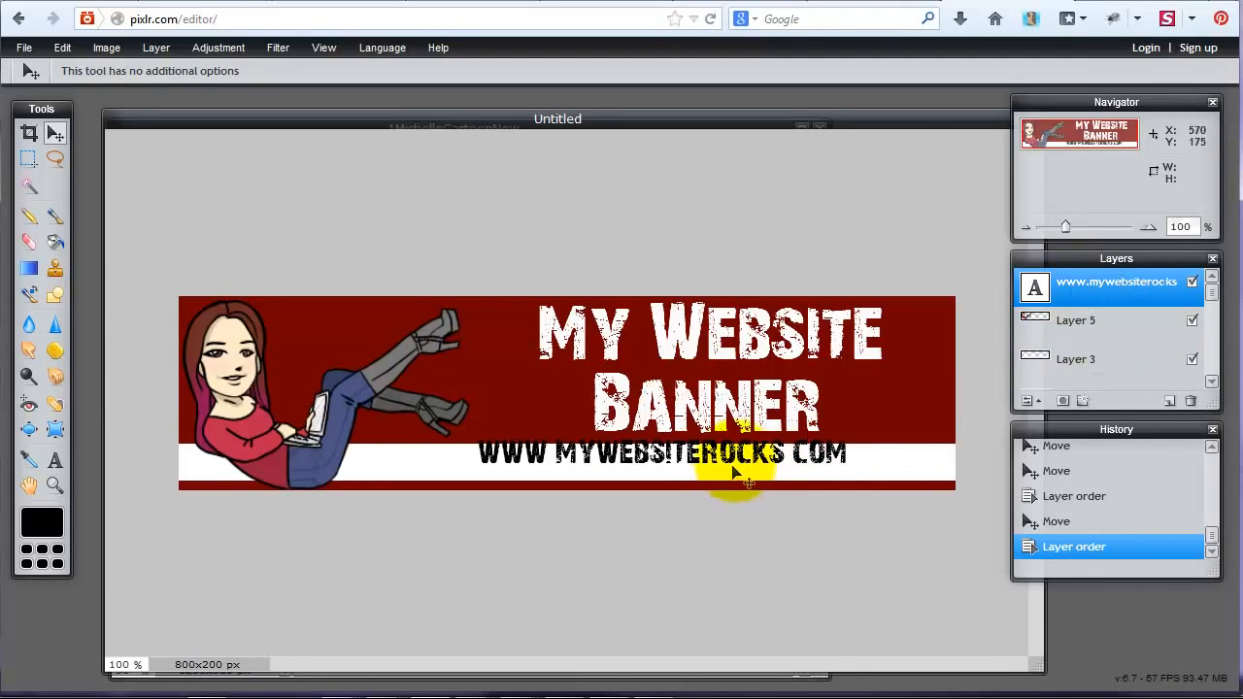
drag(761, 474, 774, 485)
drag(758, 469, 763, 477)
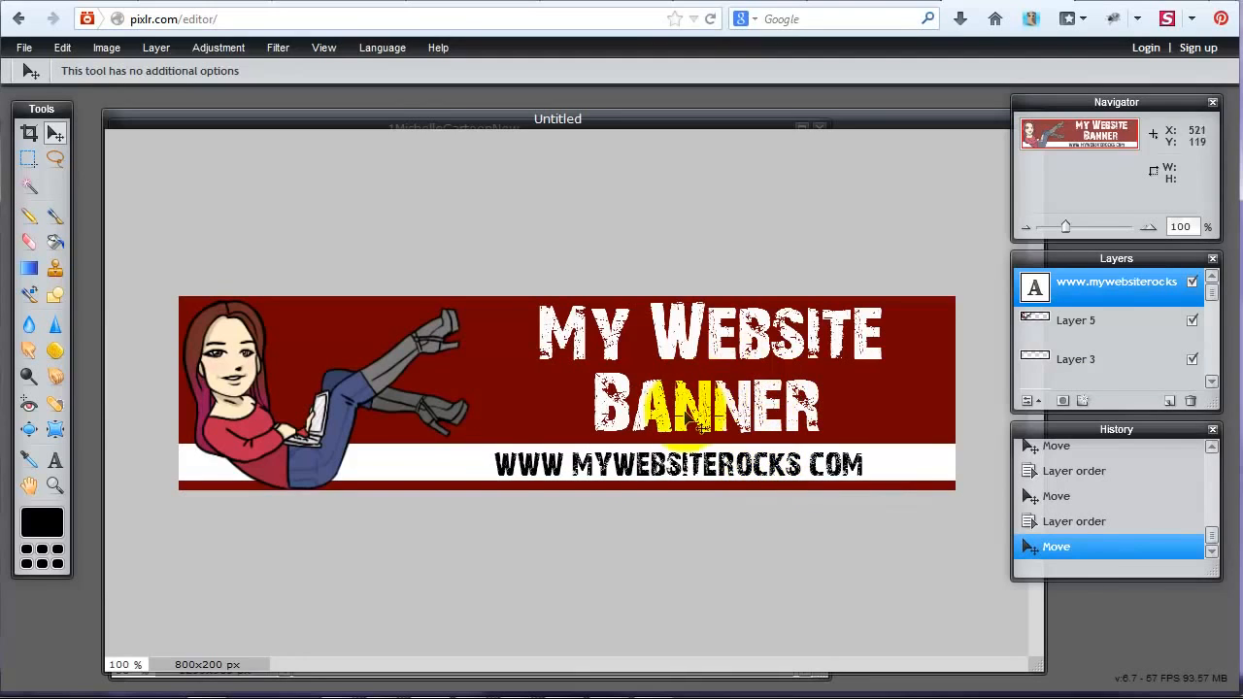
Move the two-line title slightly left and down in the red area above the white band.
scroll(1123, 342, down, 5)
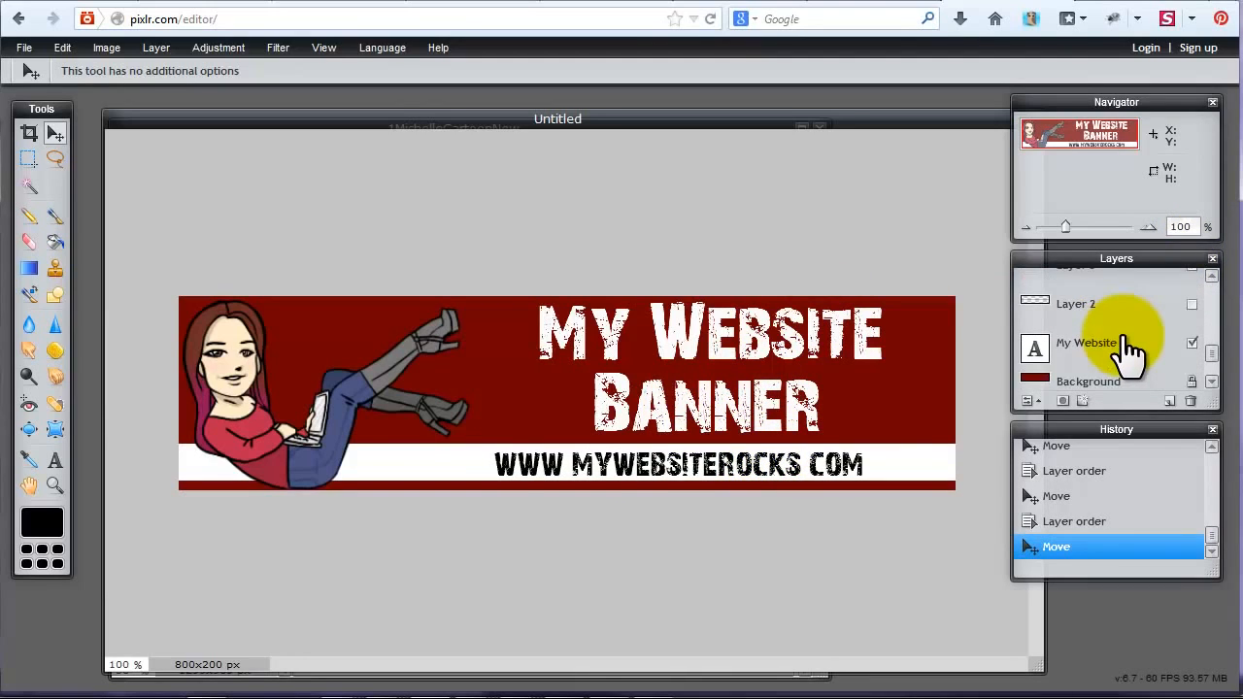
scroll(1097, 330, up, 1)
scroll(1088, 335, up, 3)
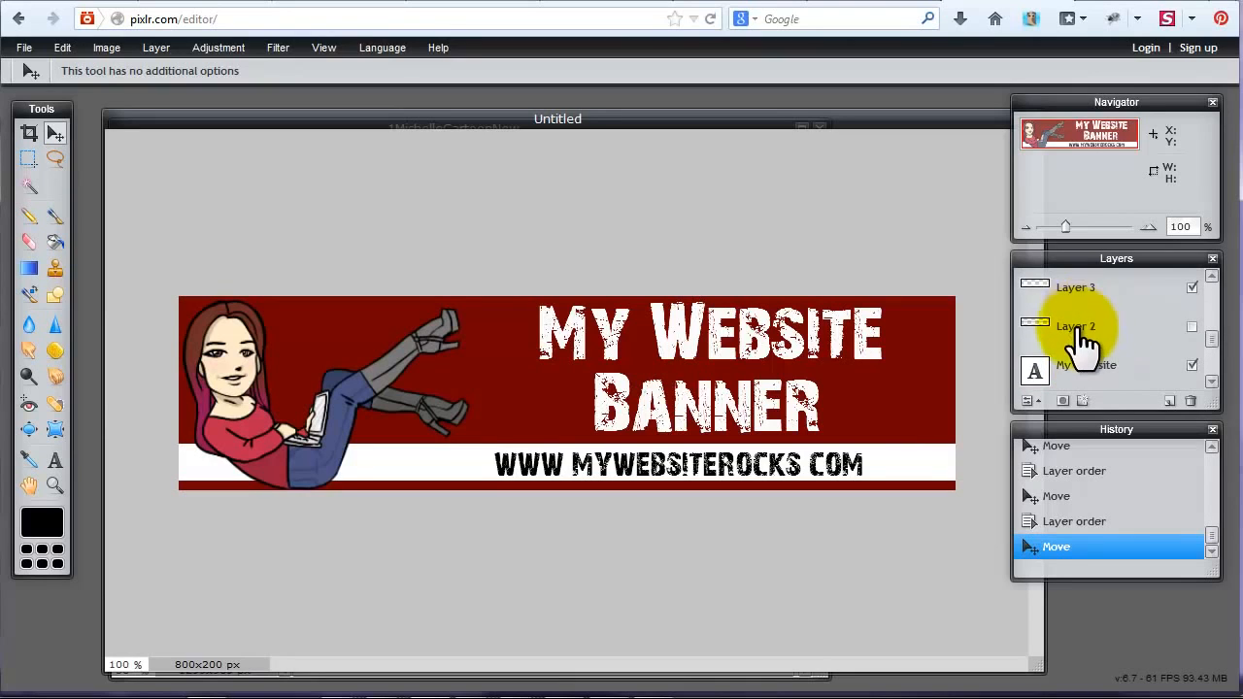
click(1078, 374)
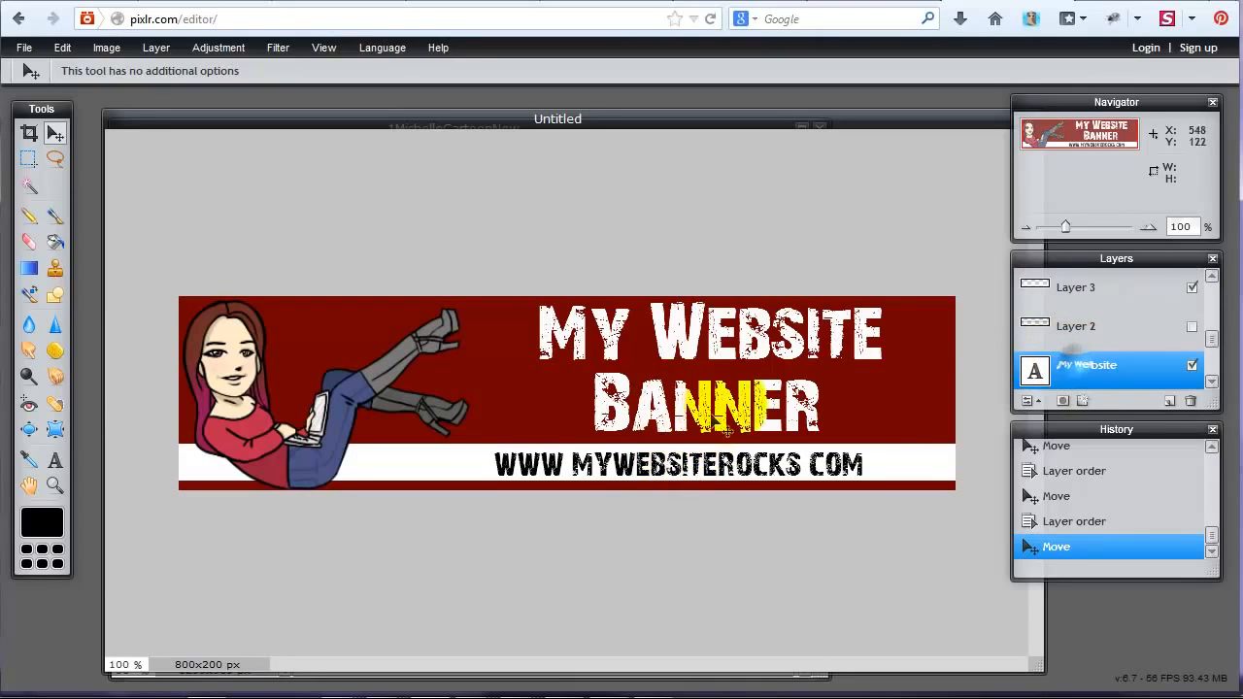
mouse_move(728, 395)
mouse_down()
mouse_move(714, 397)
mouse_move(727, 414)
mouse_up()
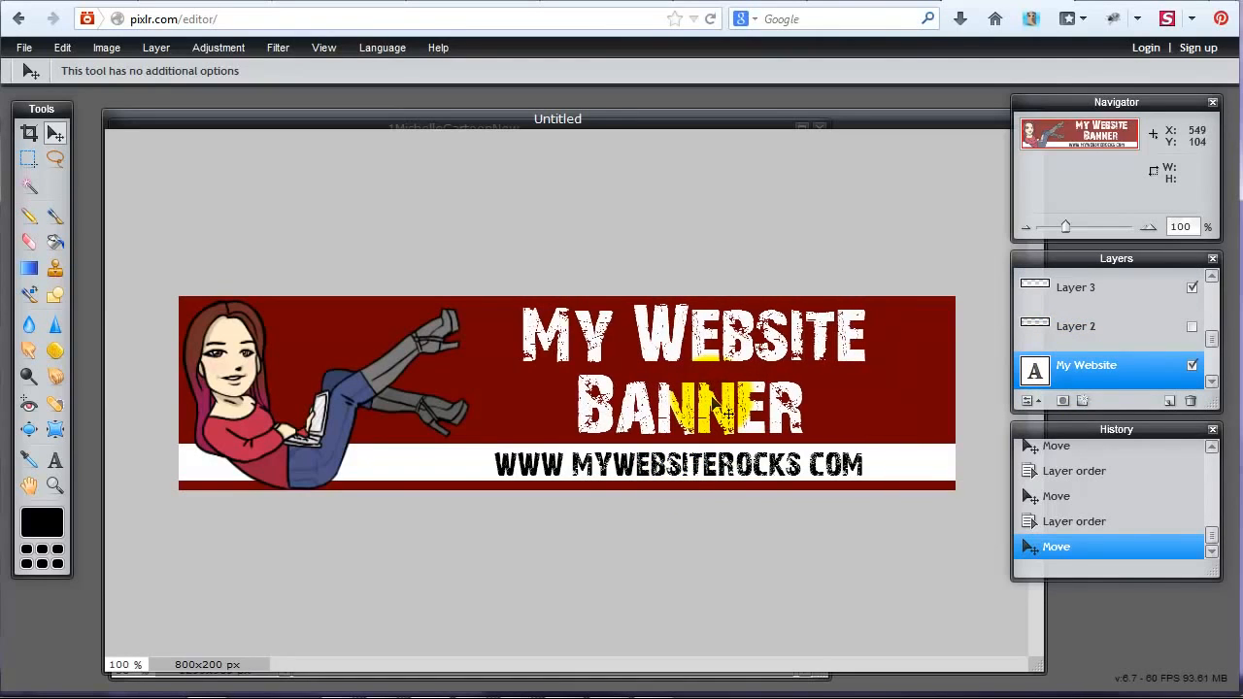
Cover the whole Background layer with a white filled rectangle.
scroll(1111, 327, down, 2)
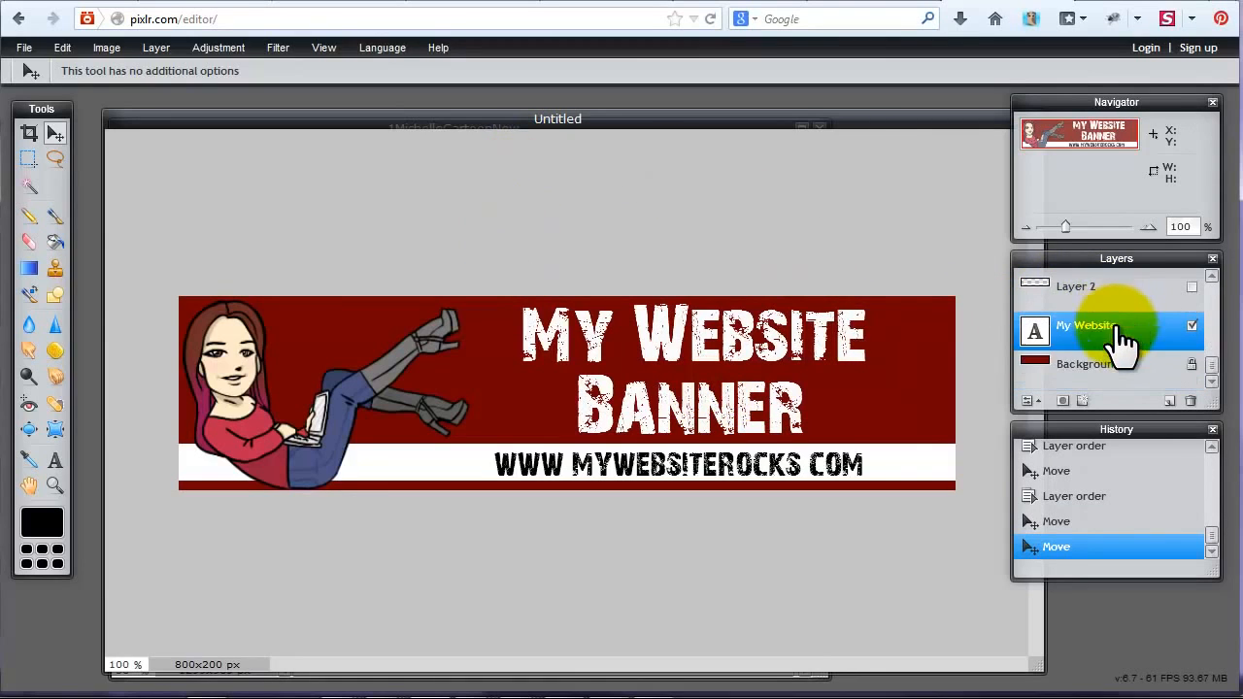
click(1082, 370)
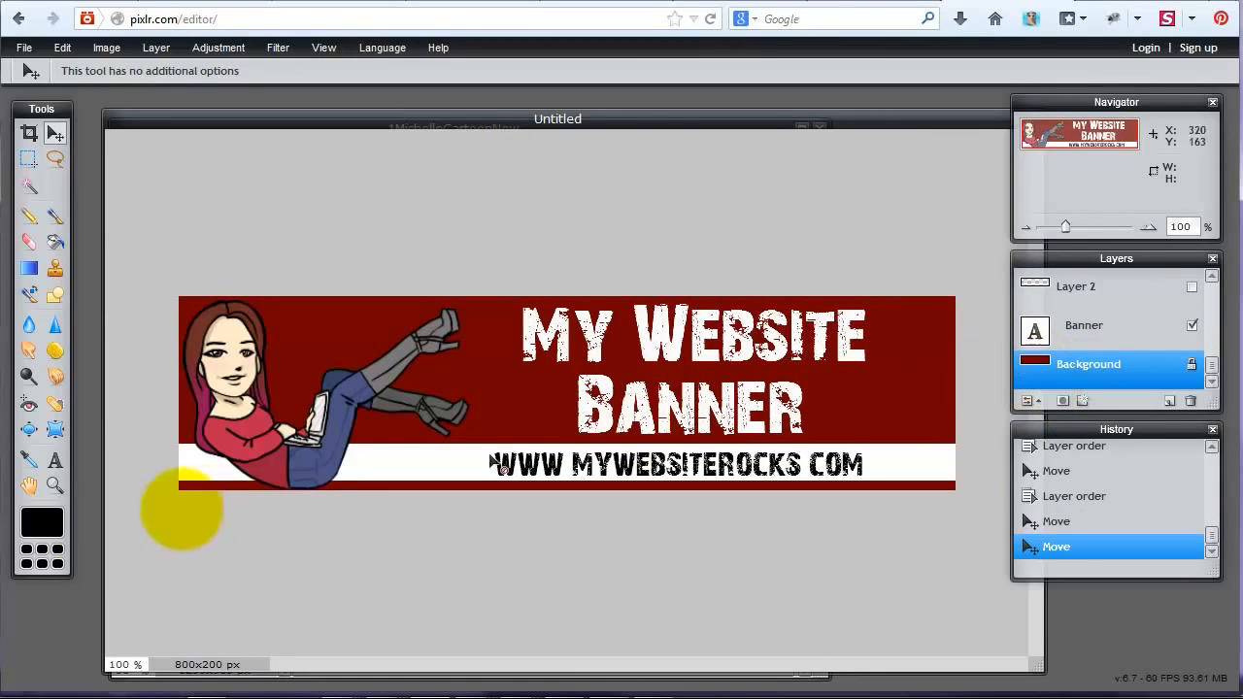
click(56, 293)
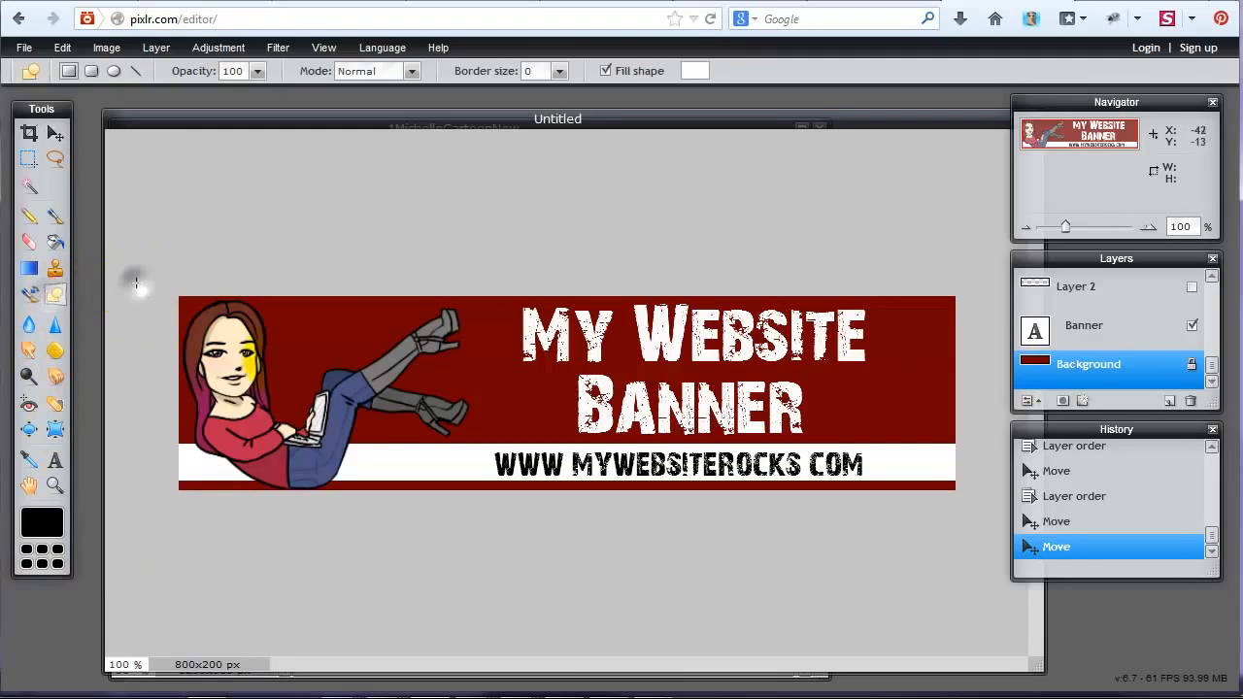
drag(133, 277, 998, 561)
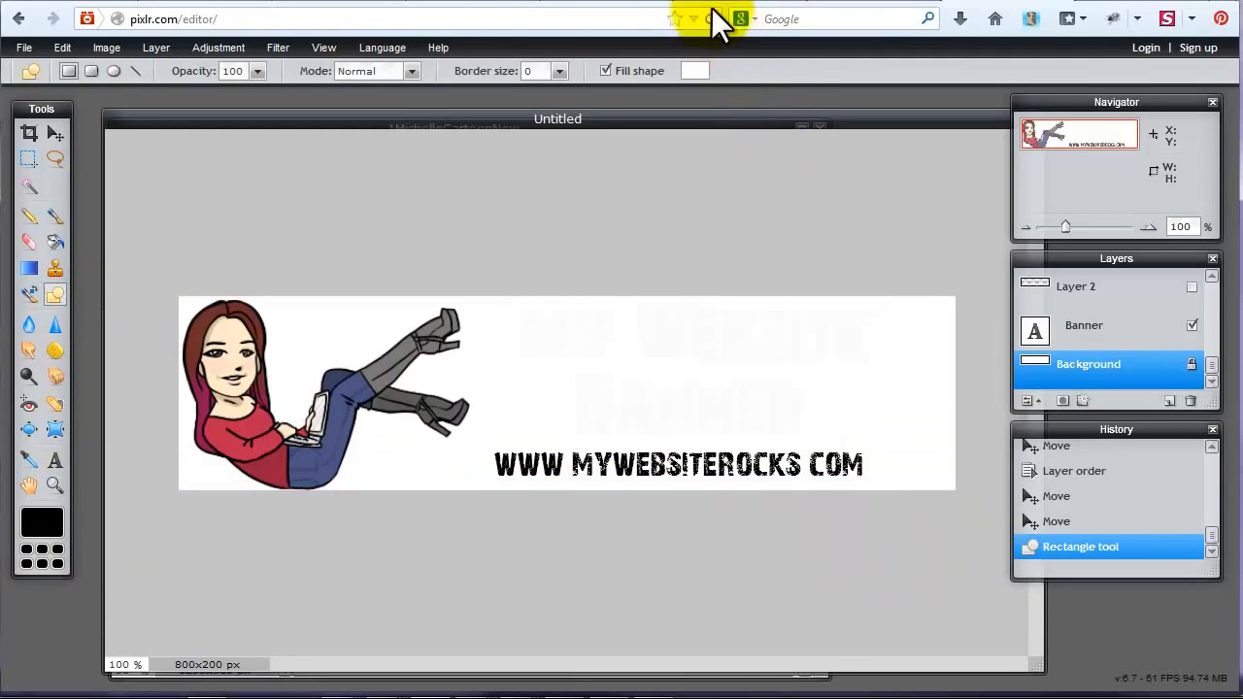
Set the rectangle's fill to the cartoon hair's dark pink, 8f1453, and cover the whole Background layer with it.
click(695, 71)
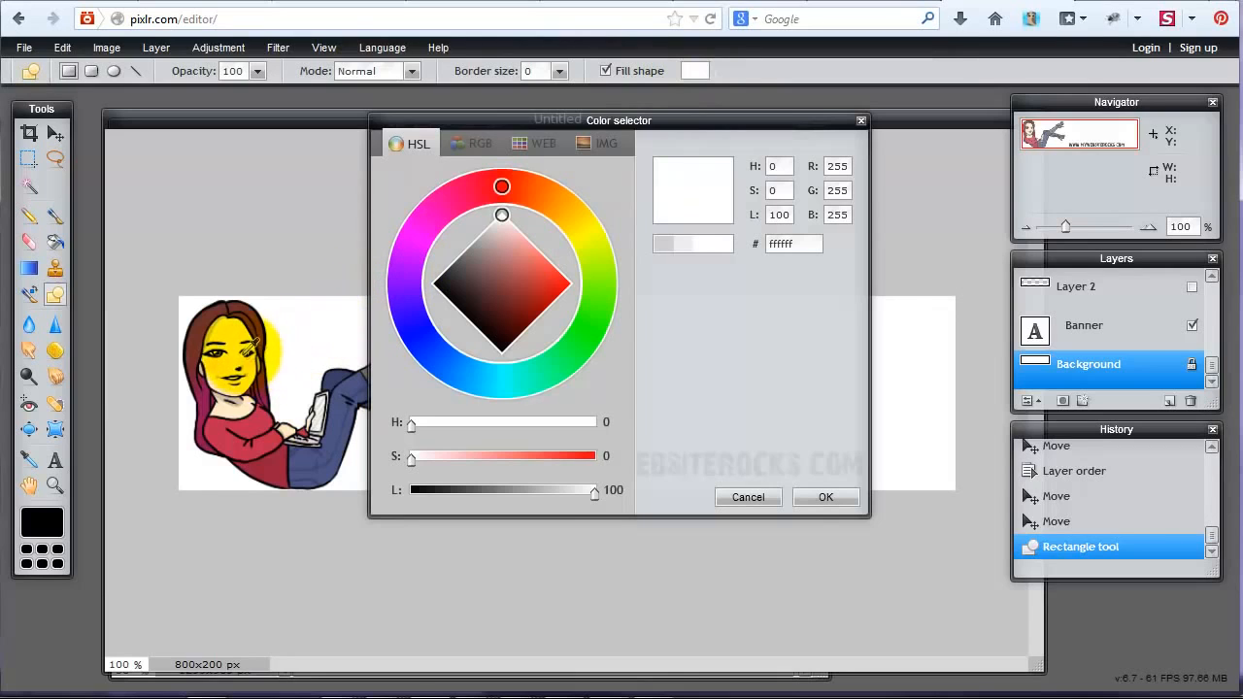
click(328, 429)
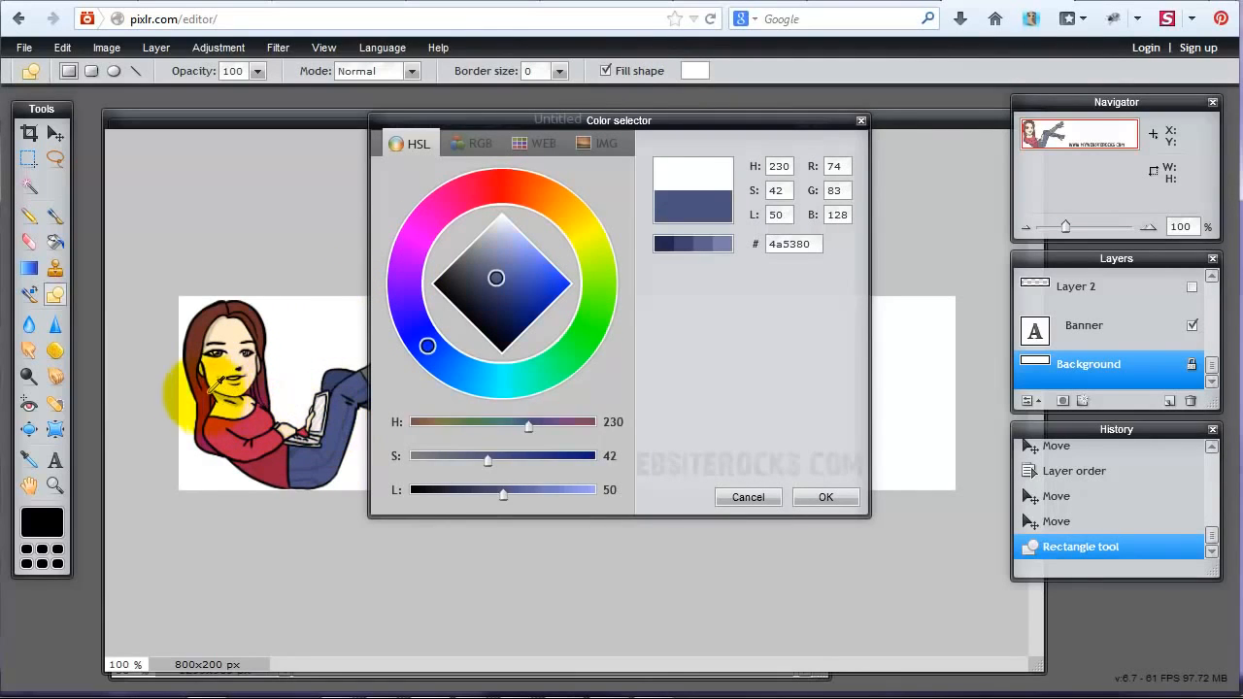
click(181, 413)
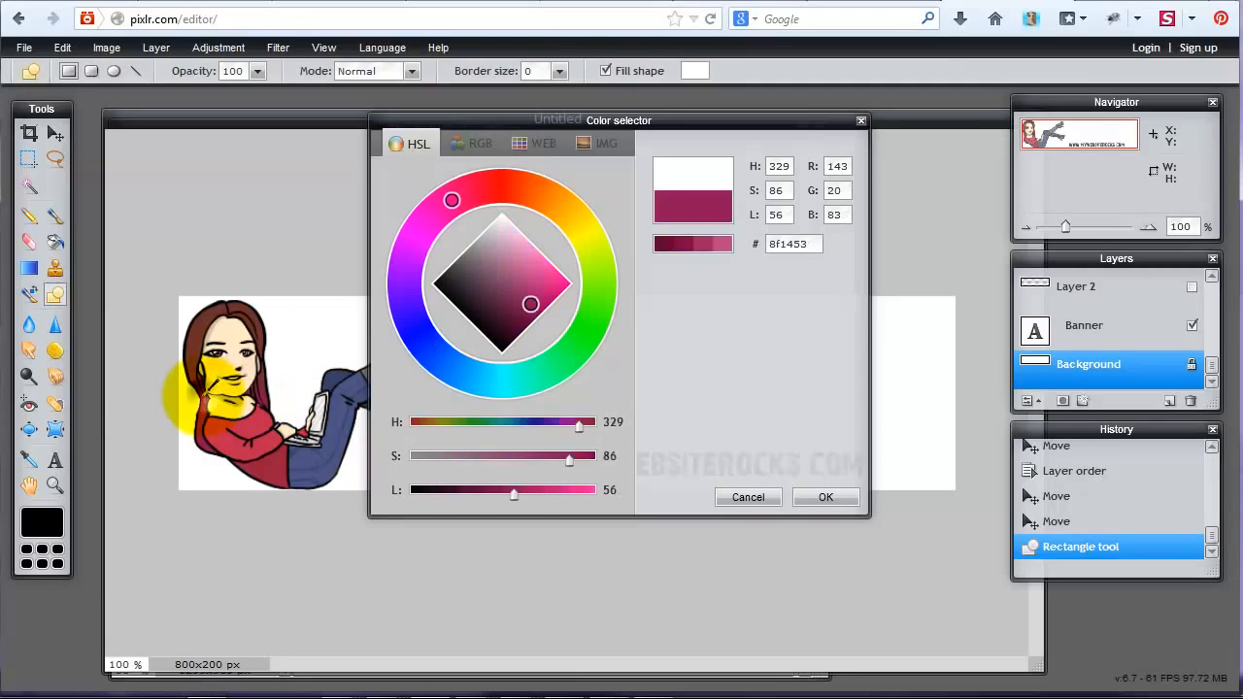
click(826, 496)
drag(141, 281, 985, 533)
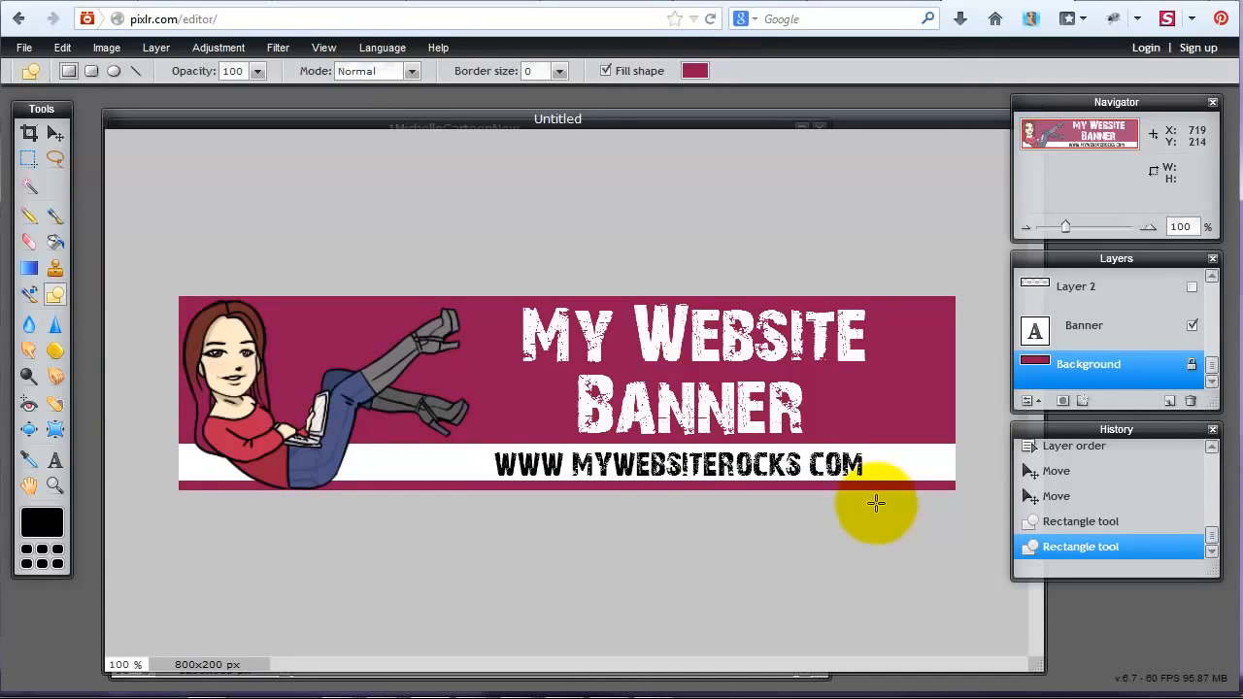
Start saving the image to the computer with the name MyWebsiteBanner and the JPEG format.
click(29, 44)
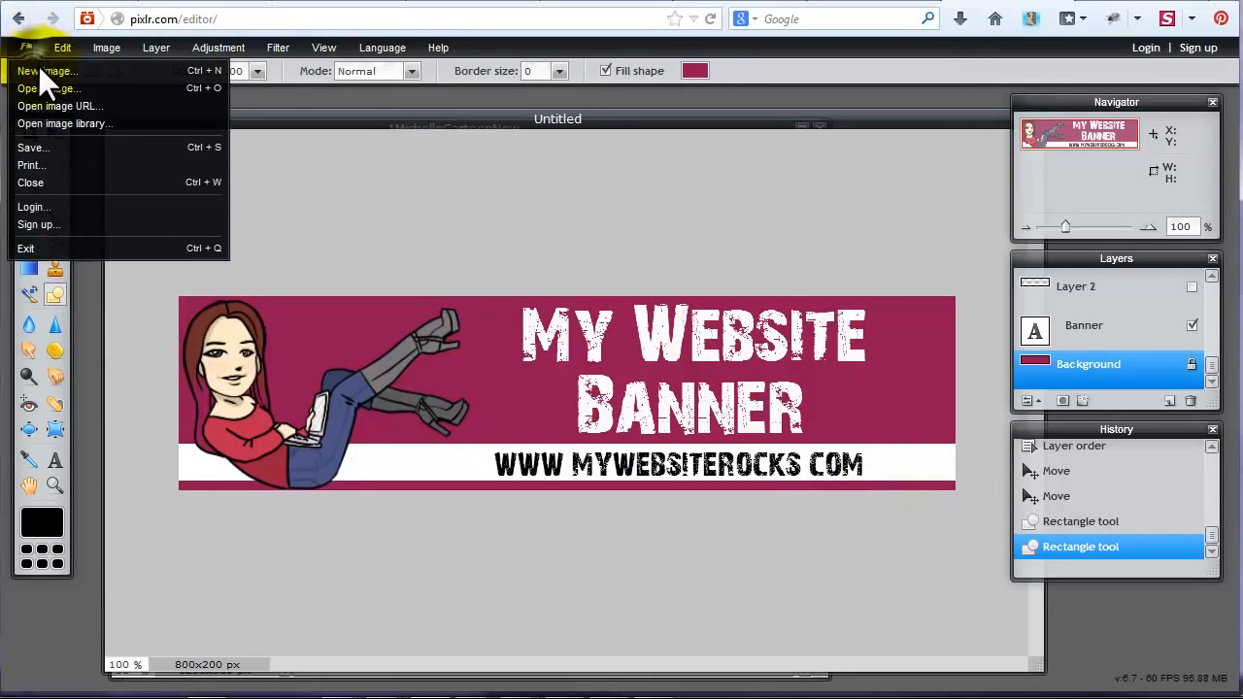
click(44, 146)
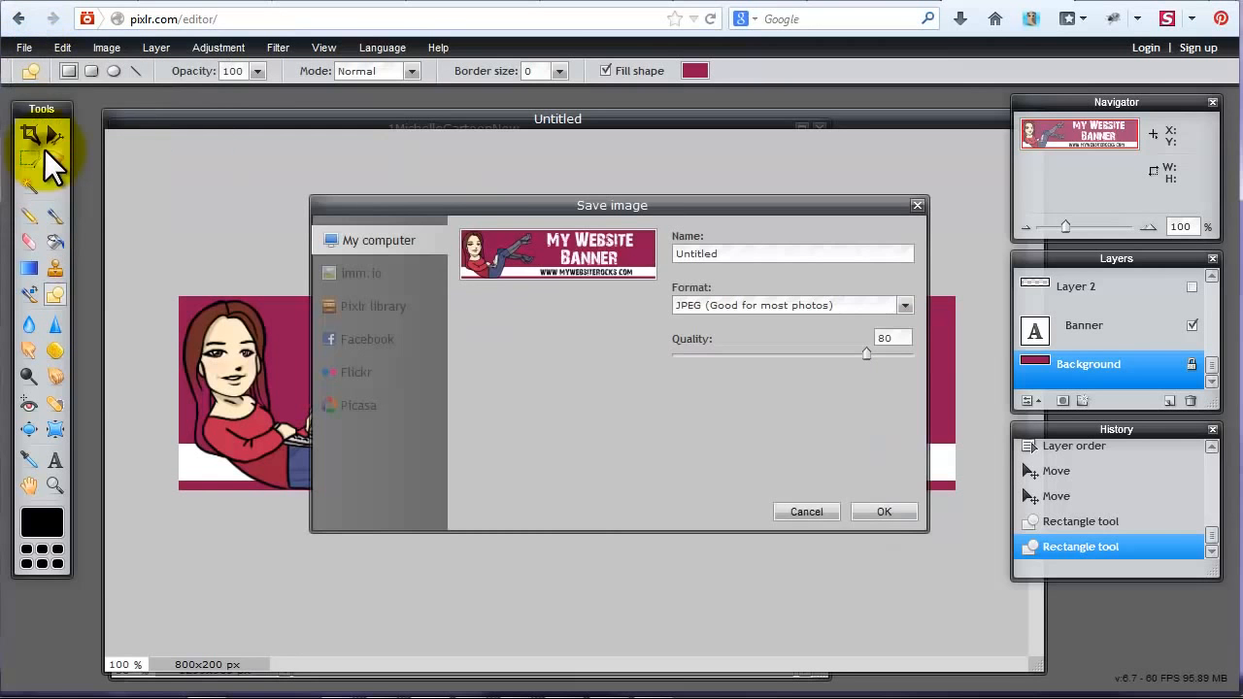
double_click(806, 251)
text(MyWebsiteBanner)
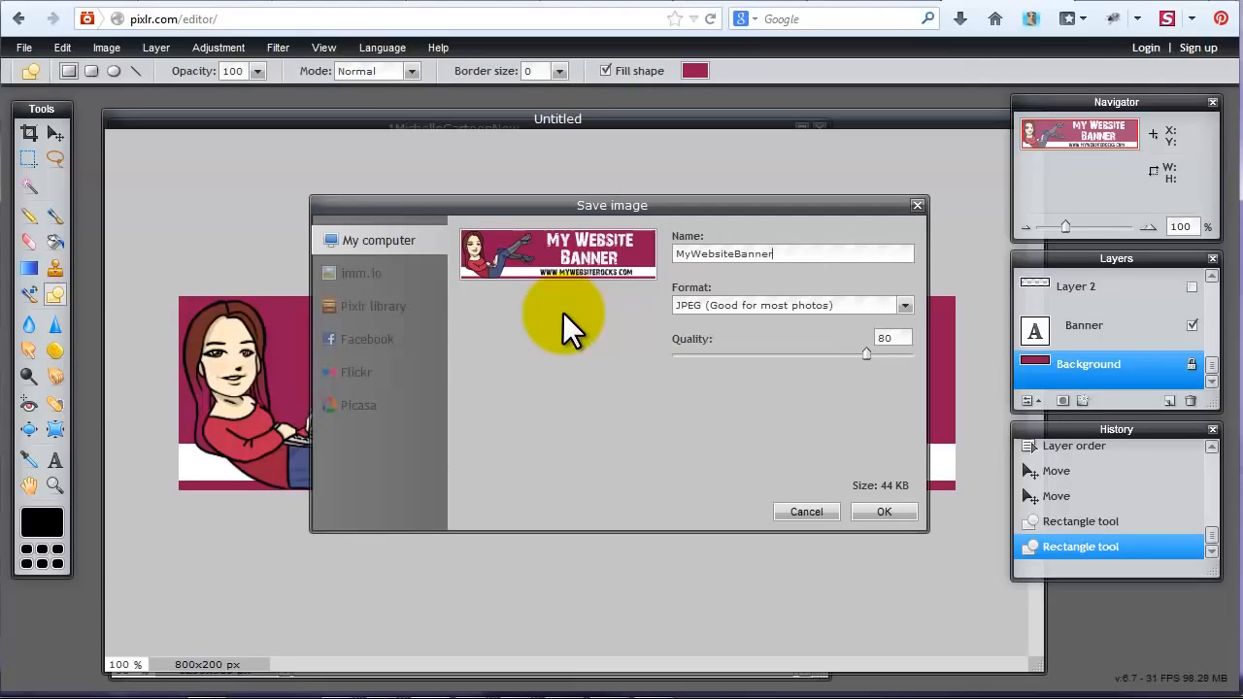
click(728, 304)
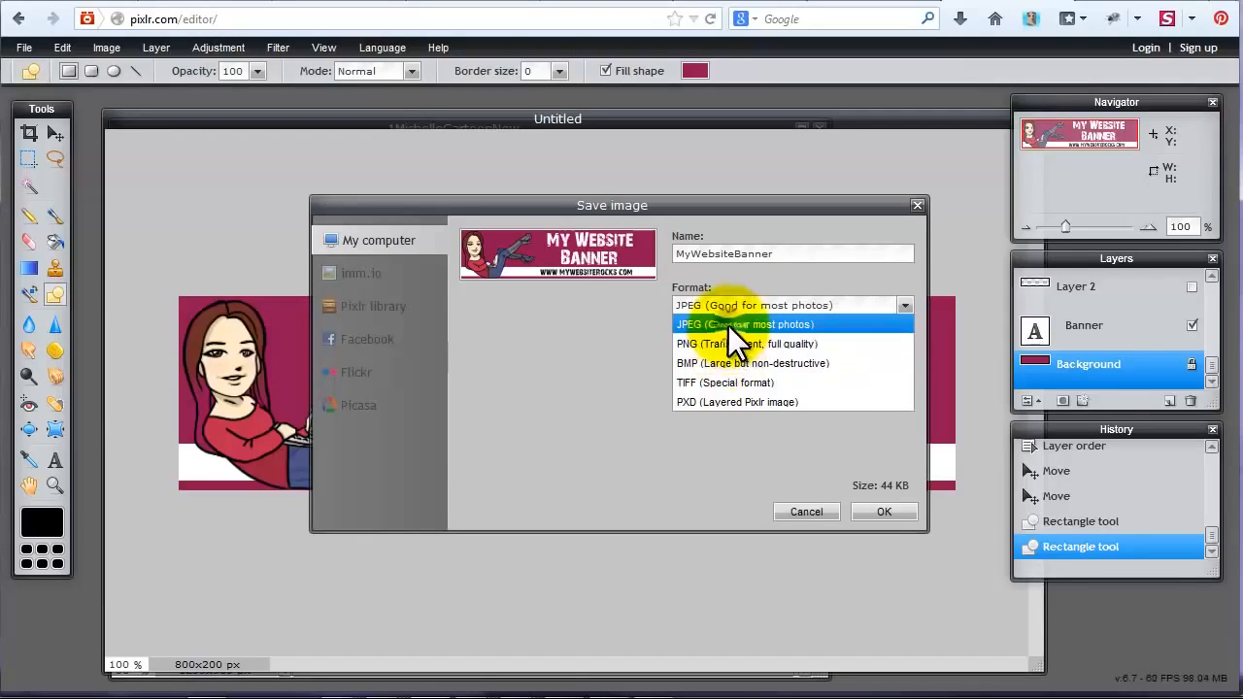
click(728, 325)
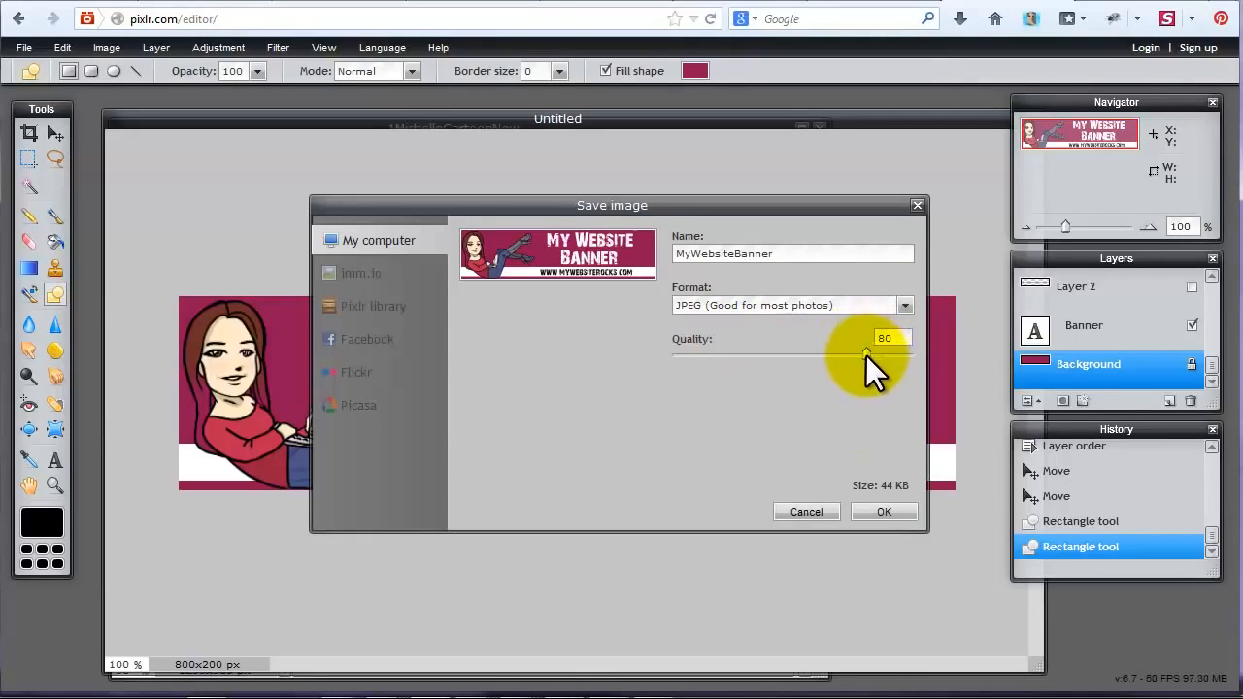
Try lower and higher JPEG quality settings, up to 99, and return the quality to 80.
drag(866, 355, 739, 377)
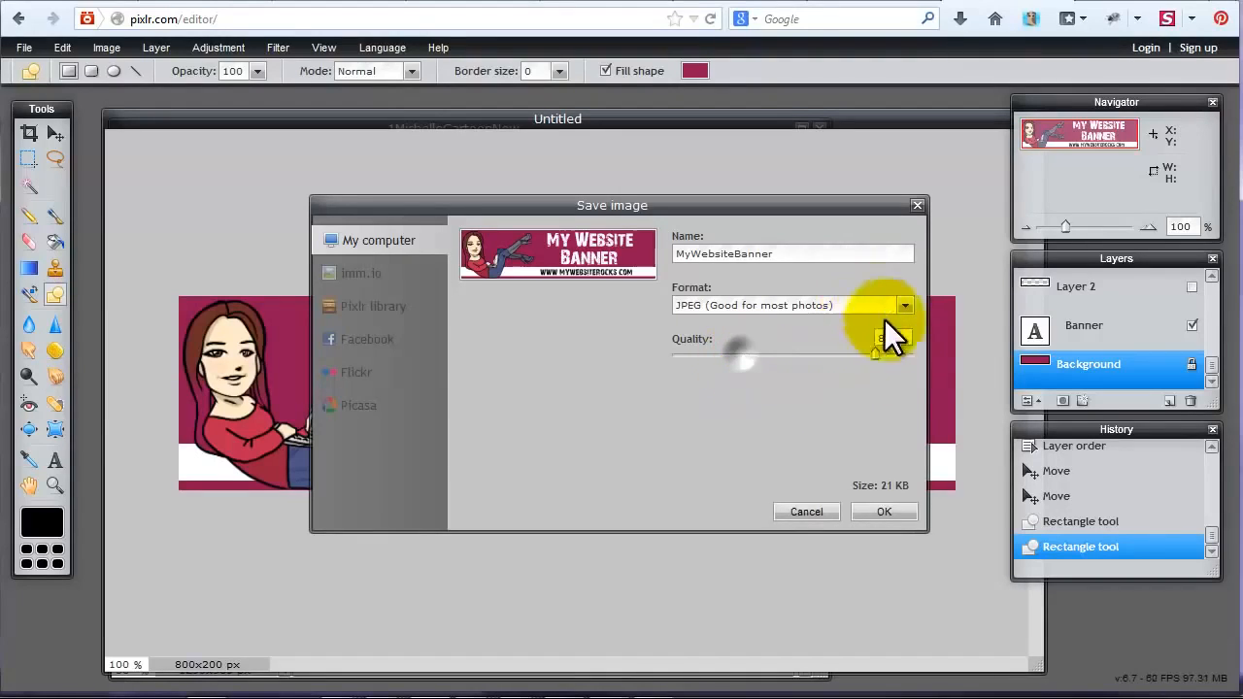
click(911, 348)
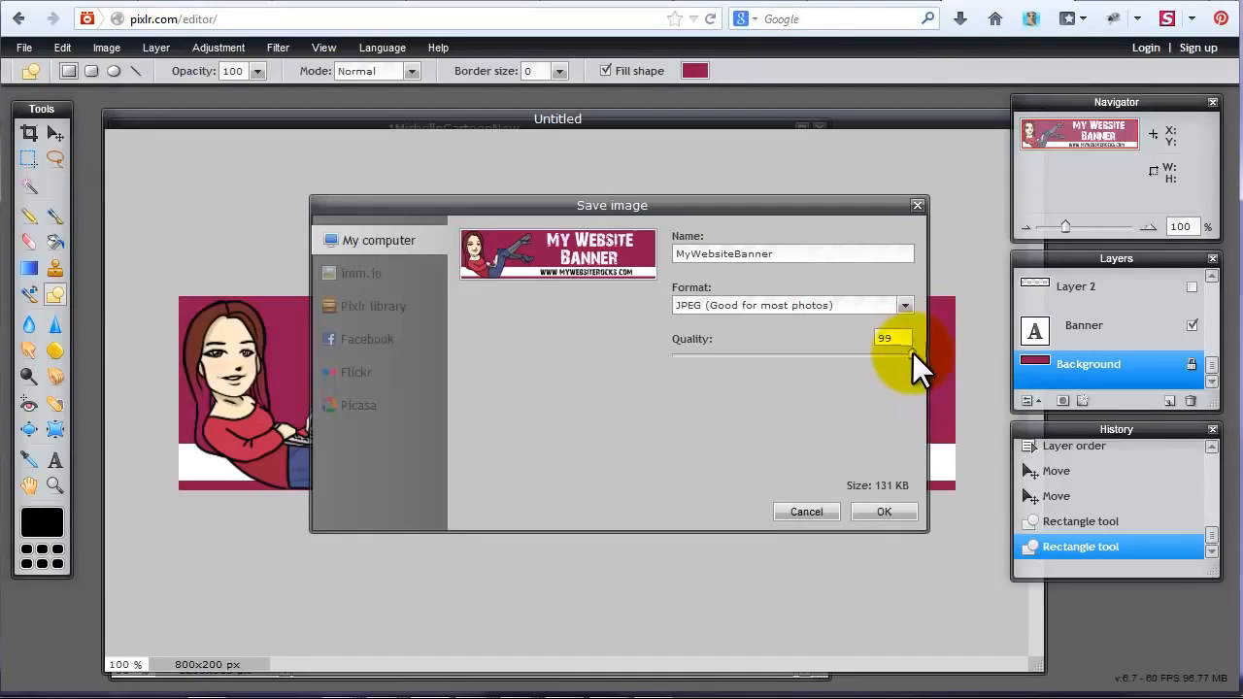
drag(912, 352, 866, 358)
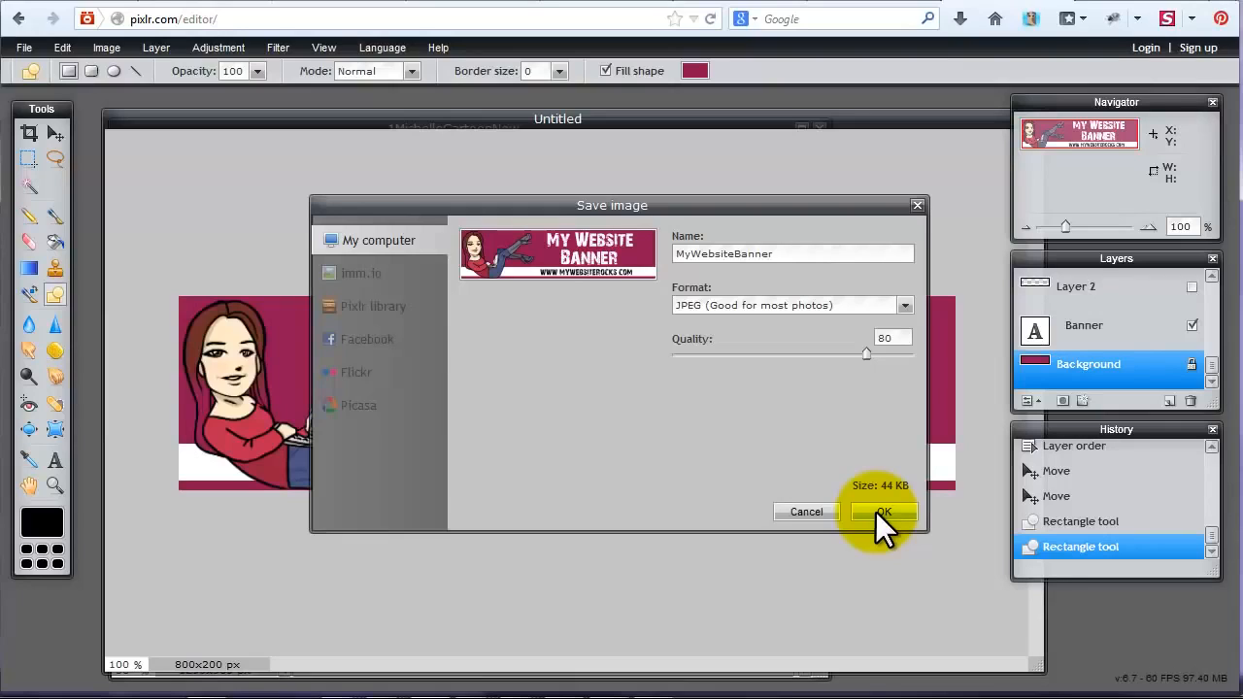
click(872, 513)
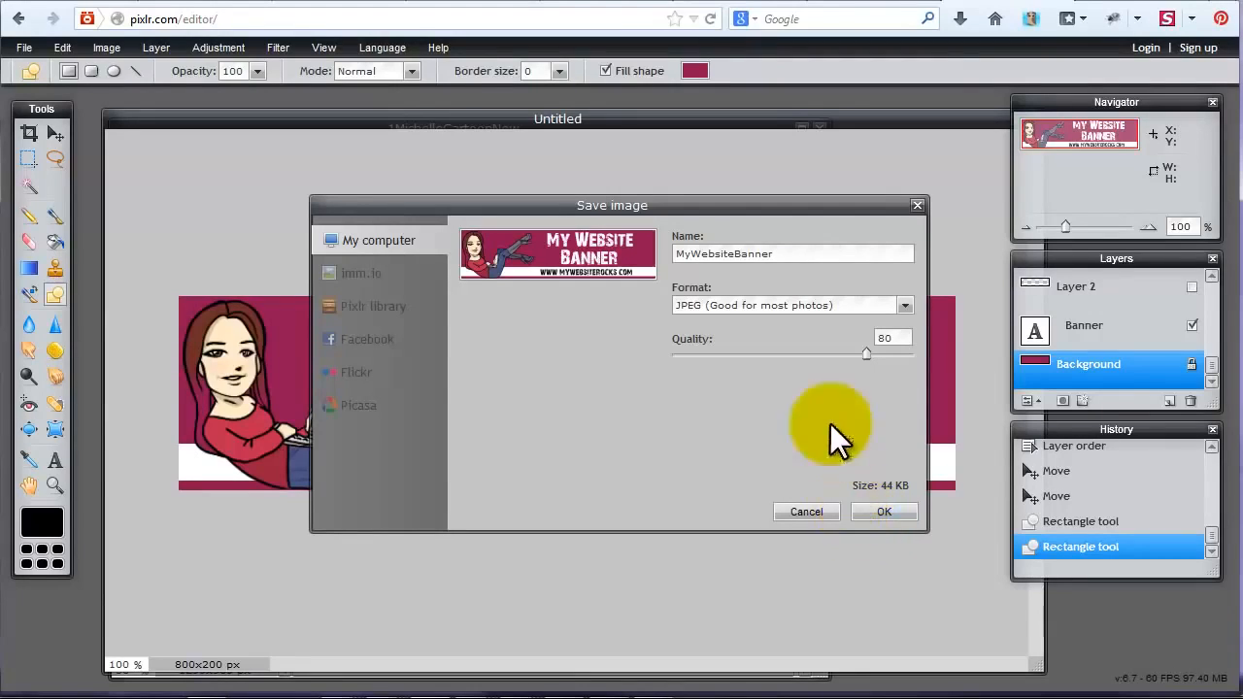
Switch the save format to PXD (Layered Pixlr image) and close the save dialog without saving.
click(825, 306)
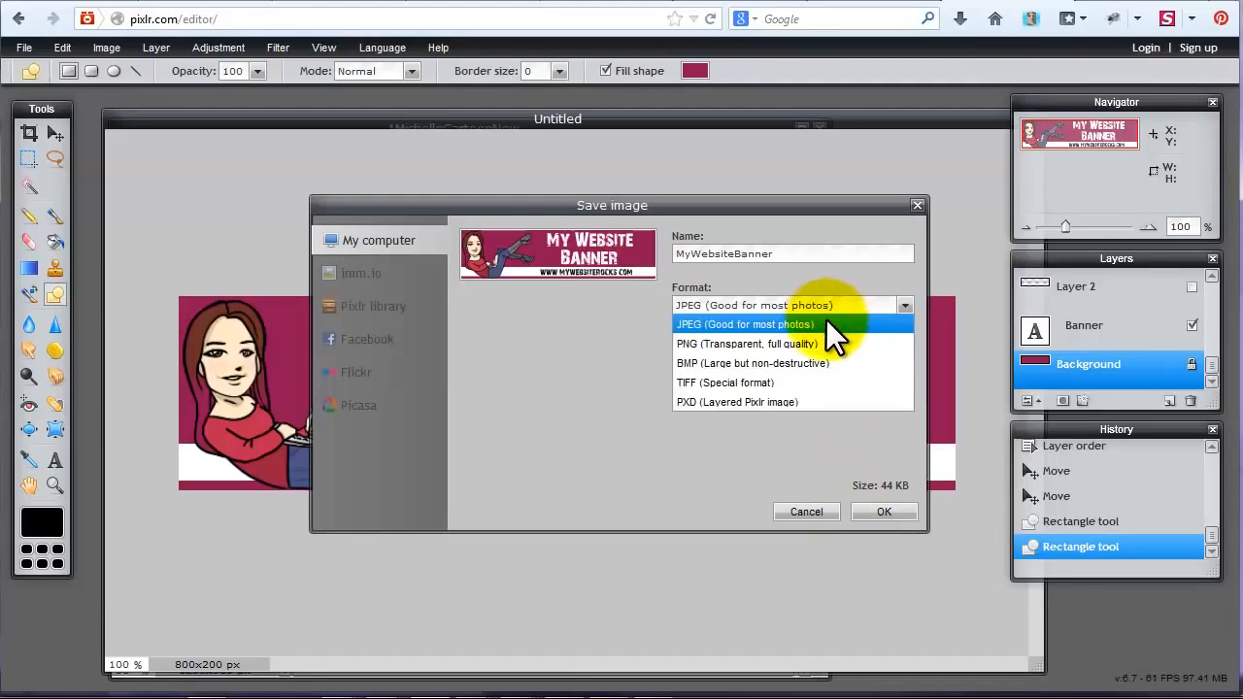
click(698, 402)
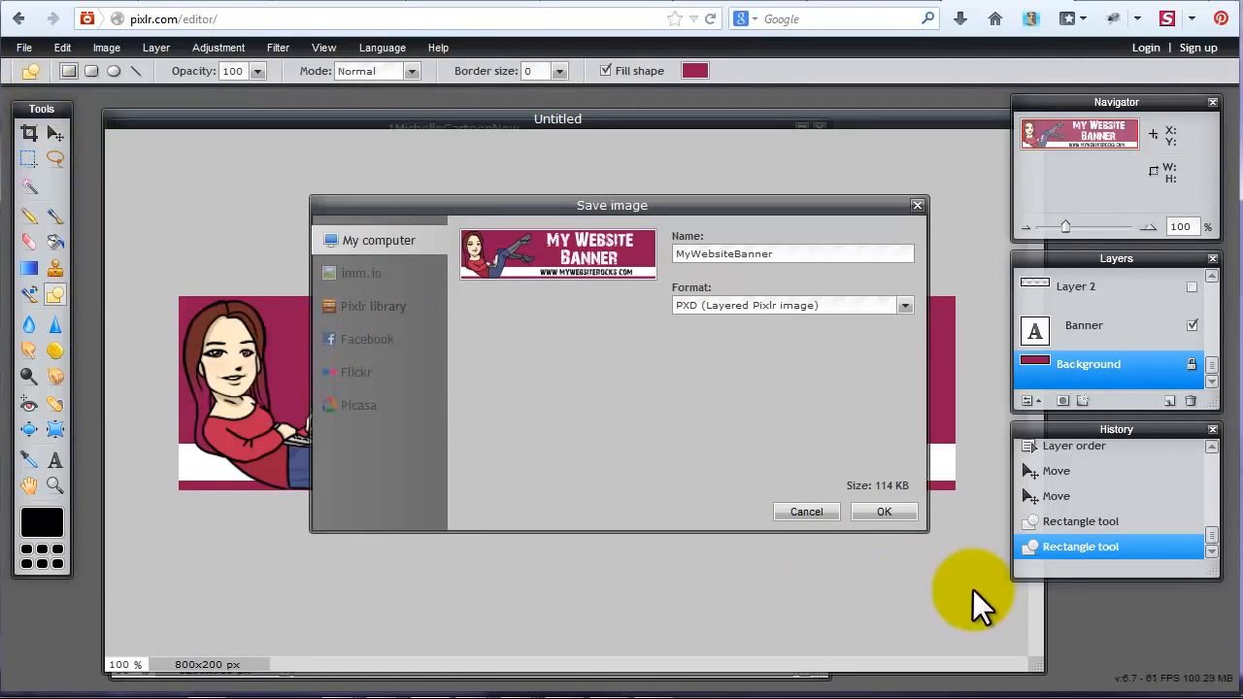
click(806, 512)
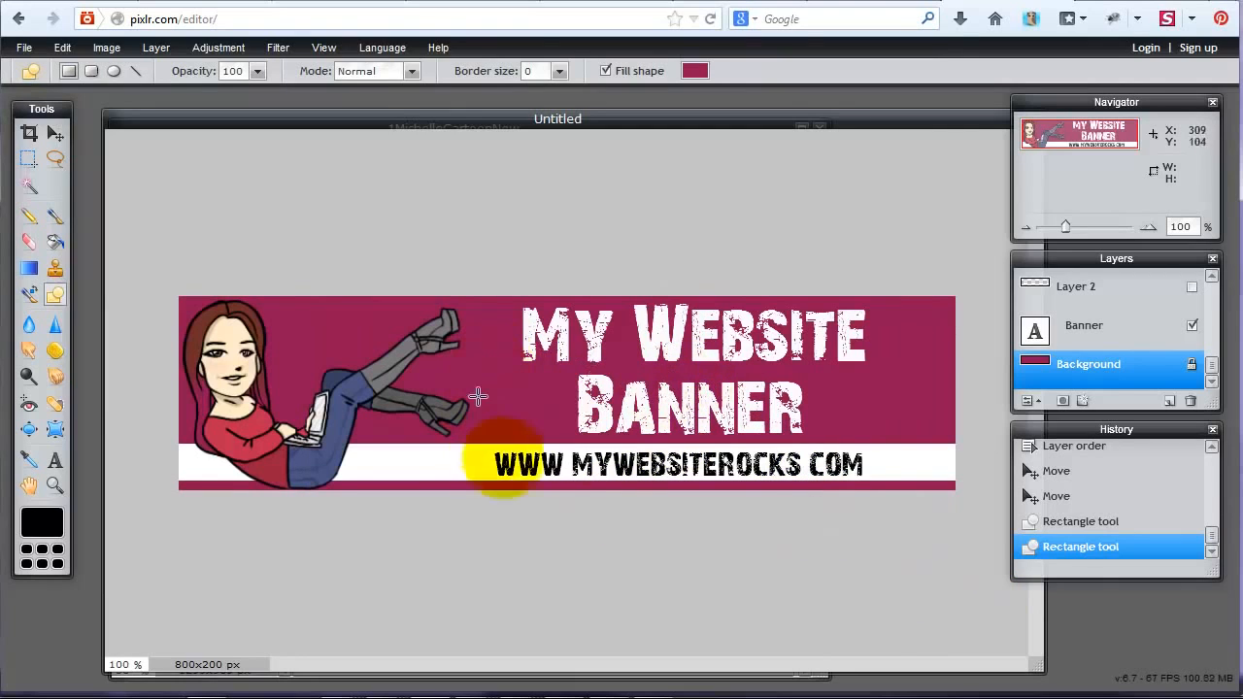